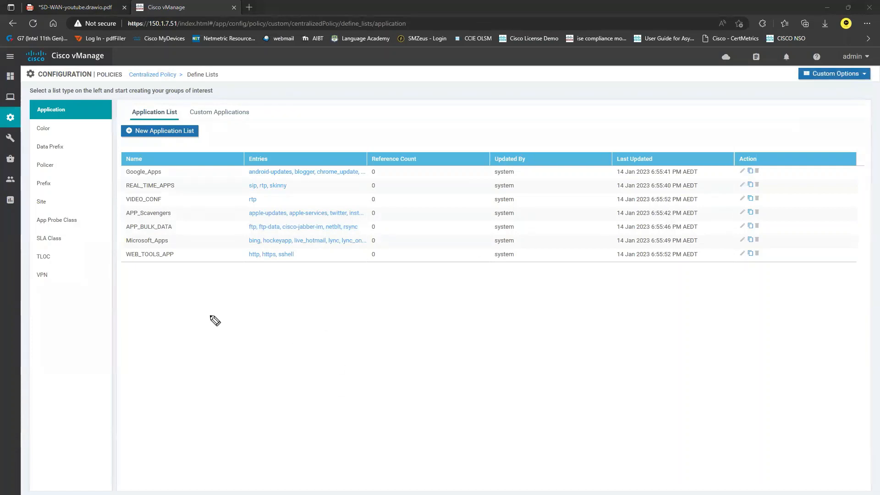
mouse_move(206, 326)
left_mouse_down()
mouse_move(232, 328)
mouse_move(248, 310)
mouse_move(261, 321)
mouse_move(336, 312)
left_mouse_up()
left_click_drag(291, 335, 308, 330)
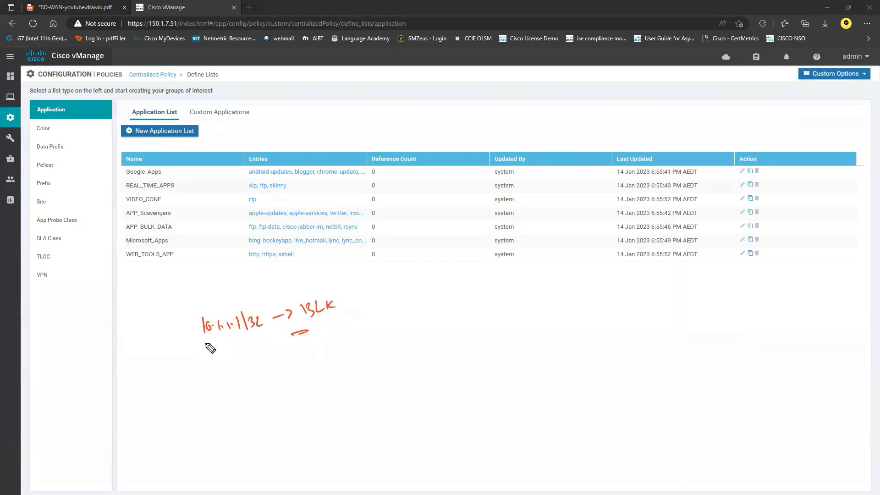
left_click_drag(201, 342, 260, 337)
mouse_move(400, 297)
left_mouse_down()
mouse_move(401, 312)
mouse_move(404, 294)
mouse_move(466, 301)
left_mouse_up()
mouse_move(401, 338)
left_mouse_down()
mouse_move(410, 354)
mouse_move(417, 326)
left_mouse_up()
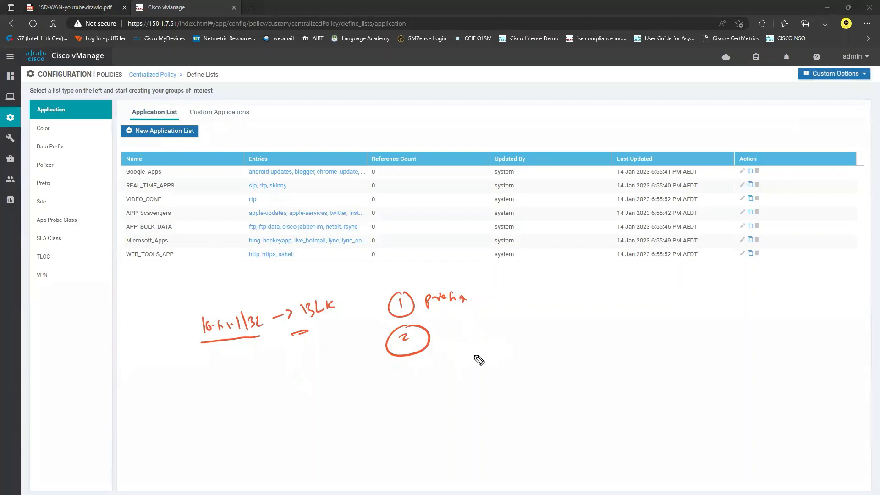
mouse_move(448, 327)
left_mouse_down()
mouse_move(441, 344)
mouse_move(461, 344)
left_mouse_up()
left_click_drag(467, 337, 472, 338)
mouse_move(411, 370)
left_mouse_down()
mouse_move(414, 380)
mouse_move(401, 381)
mouse_move(481, 354)
mouse_move(470, 377)
left_mouse_up()
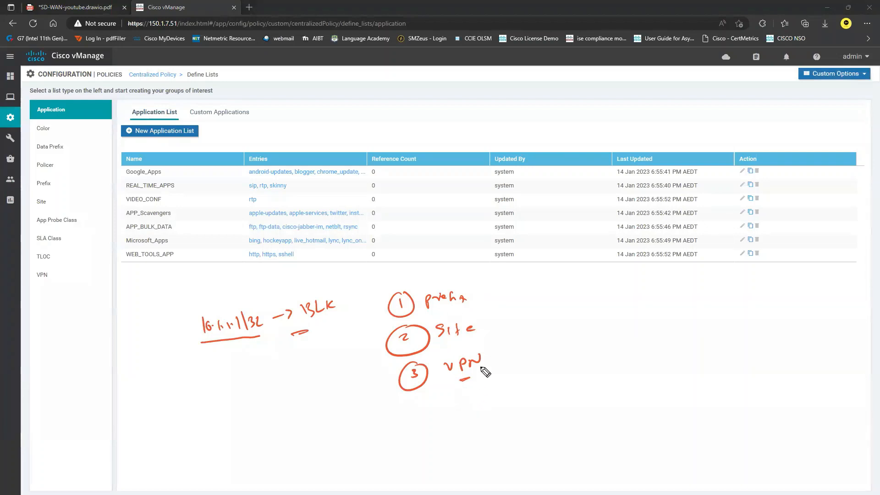
left_click_drag(460, 363, 481, 356)
mouse_move(471, 297)
left_mouse_down()
mouse_move(490, 298)
mouse_move(487, 324)
left_mouse_up()
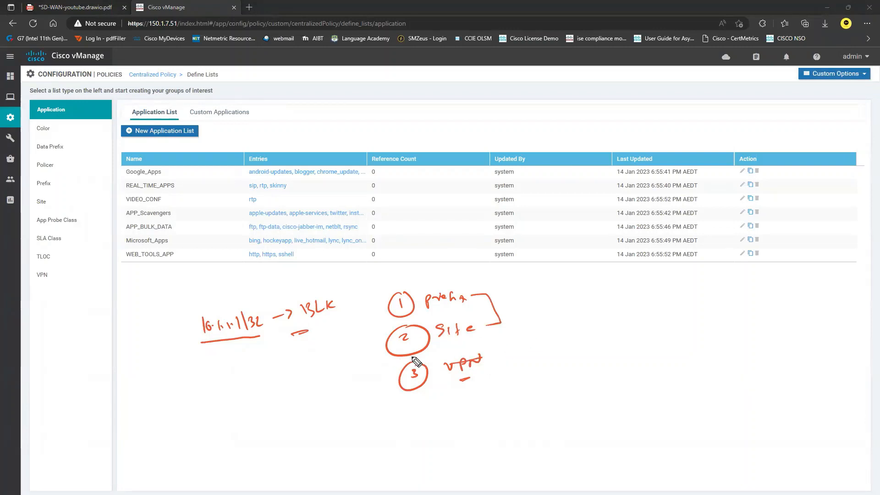
mouse_move(565, 297)
left_mouse_down()
mouse_move(566, 309)
mouse_move(580, 299)
mouse_move(659, 296)
mouse_move(670, 305)
left_mouse_up()
left_click_drag(556, 324, 669, 318)
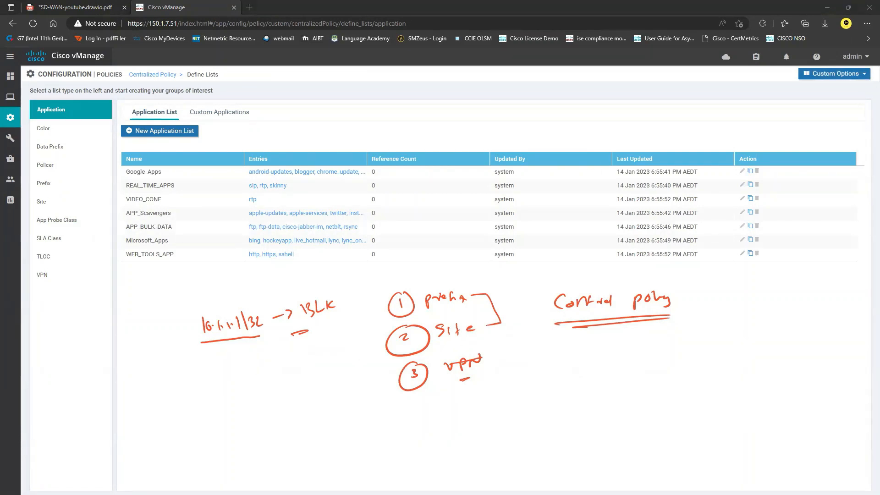
key("Escape")
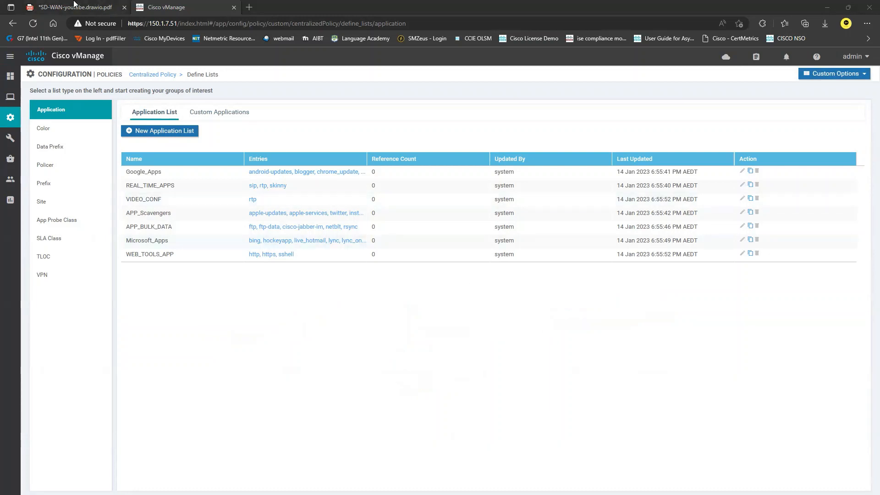
left_click(74, 5)
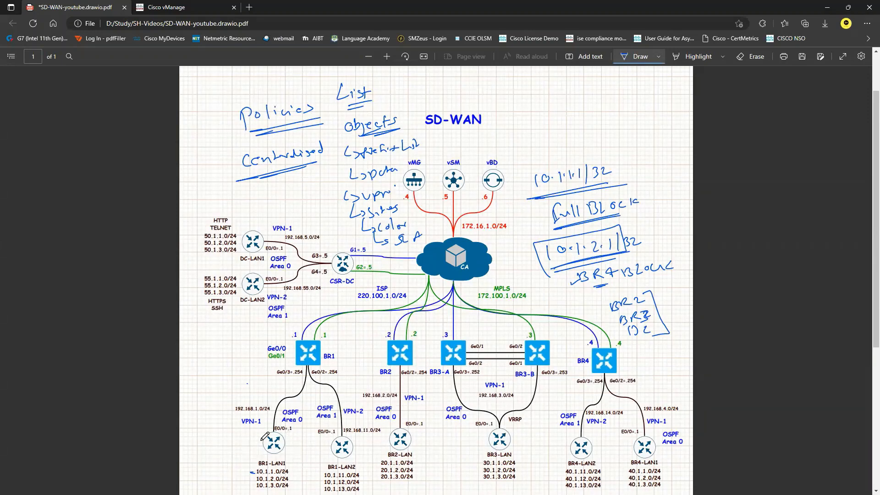
left_click(198, 6)
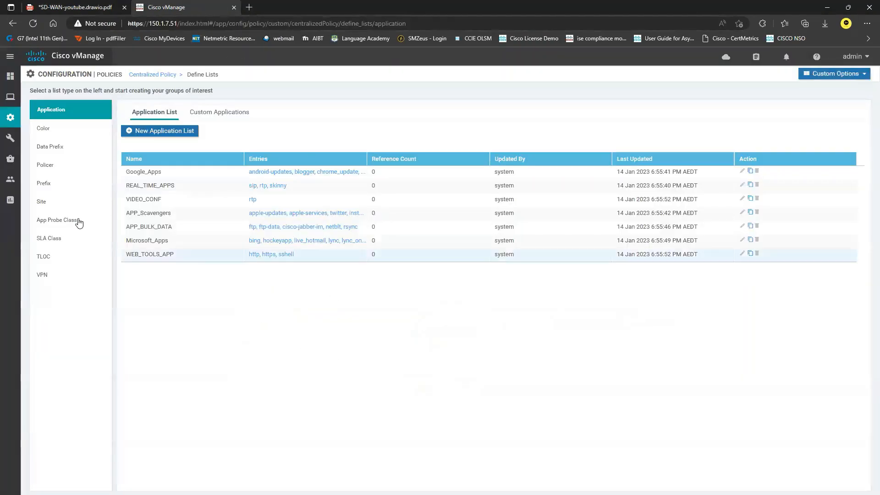
Create and save IPv4 prefix list 10-1-1-1 containing 10.1.1.1/32
left_click(55, 189)
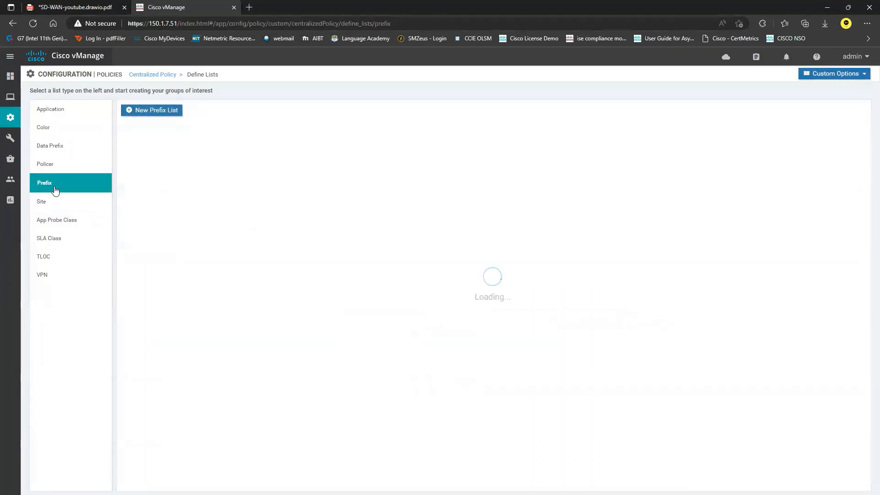
left_click(141, 115)
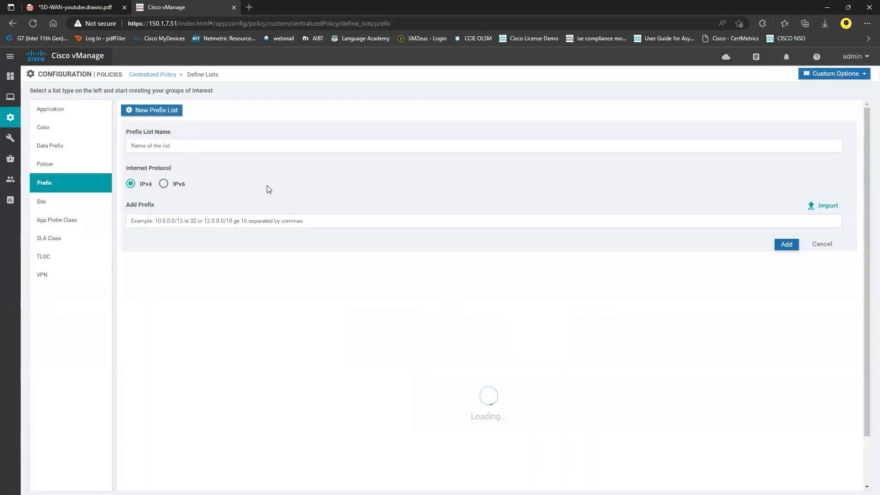
left_click(170, 146)
type("10-1-1-1")
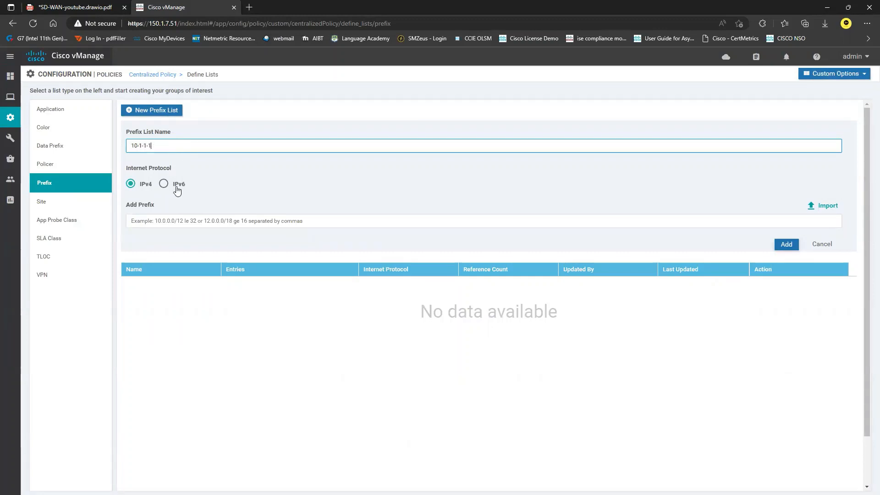
left_click(189, 222)
type("10.1.1.1/32")
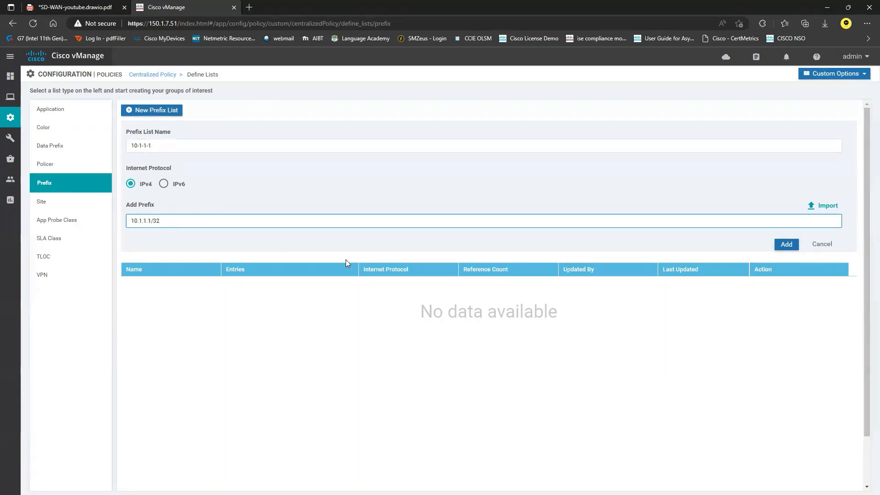
left_click_drag(163, 221, 121, 224)
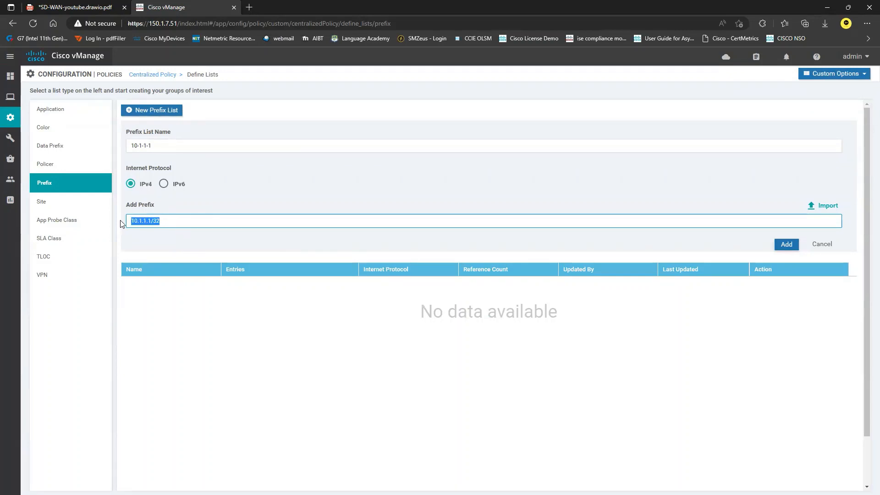
left_click(185, 222)
left_click_drag(132, 222, 199, 240)
left_click(167, 234)
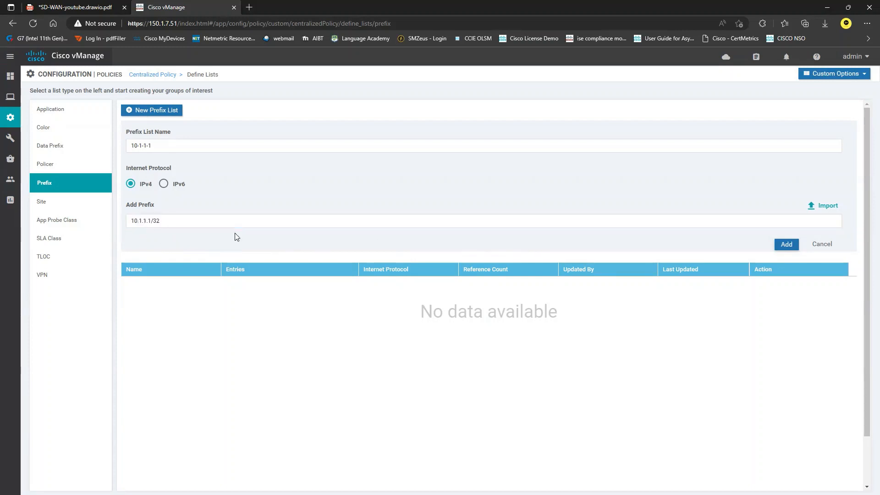
left_click(787, 244)
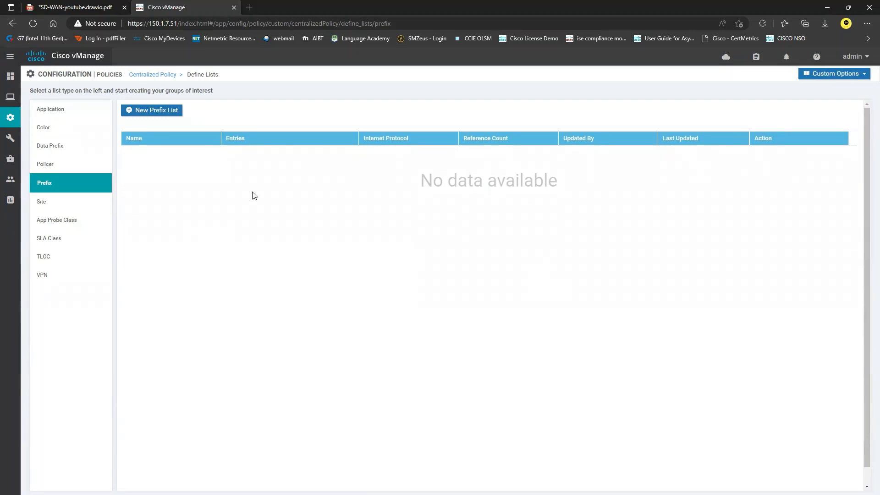
left_click(69, 209)
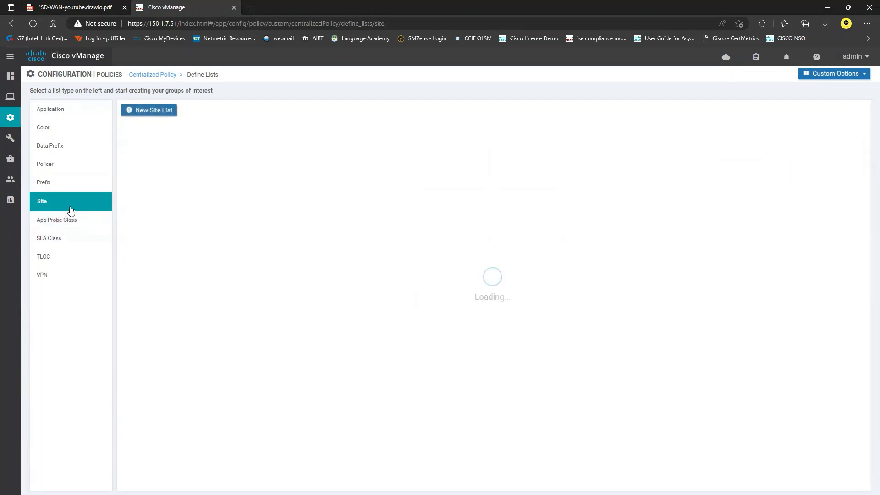
Create site list ALL-SITES covering site range 1-5
left_click(67, 184)
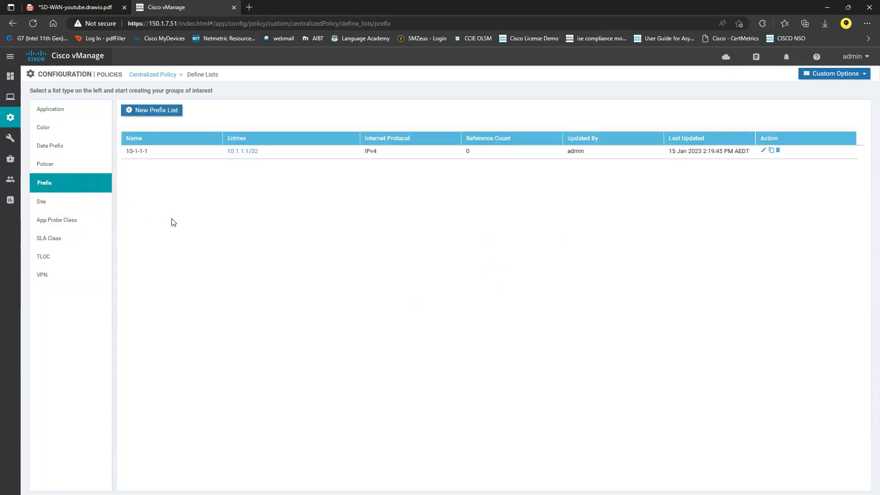
left_click(66, 205)
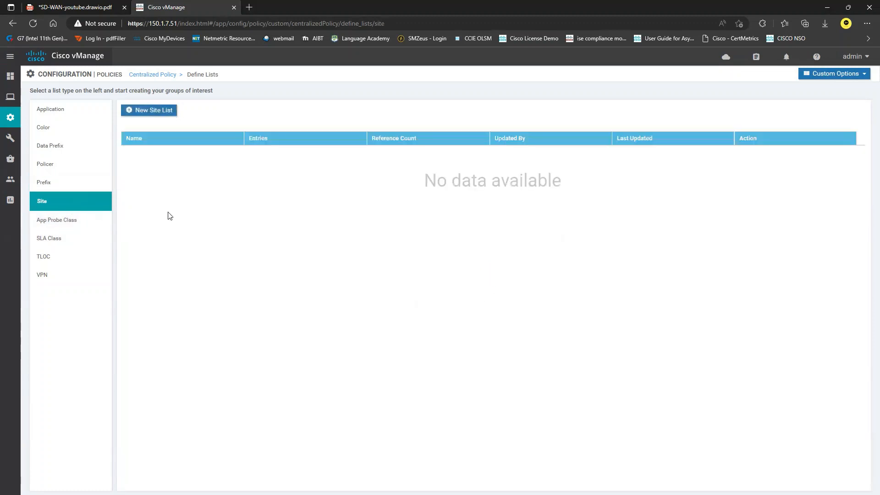
left_click(160, 115)
left_click(193, 148)
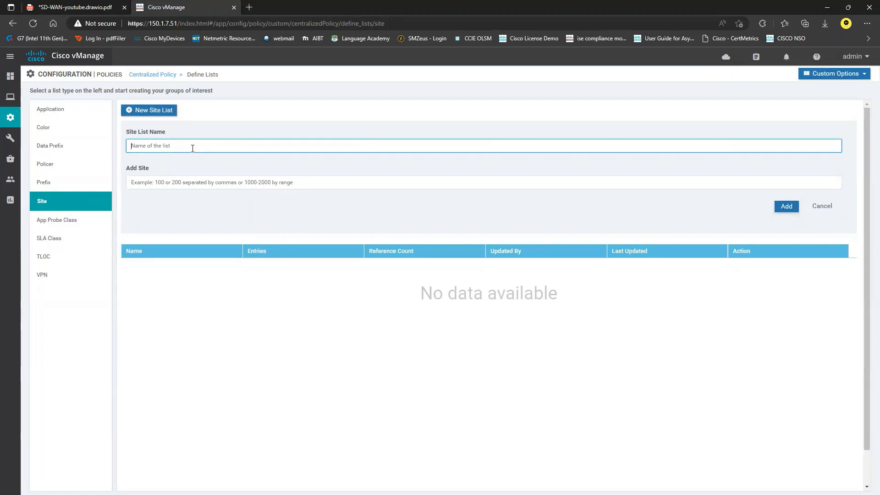
type("ALL-SITES")
left_click(243, 188)
type("1-5")
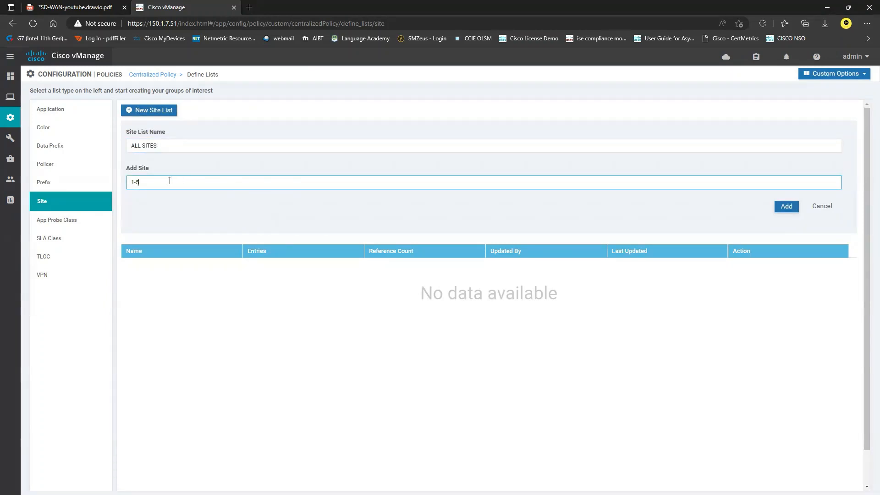
key("ctrl+a")
left_click(788, 210)
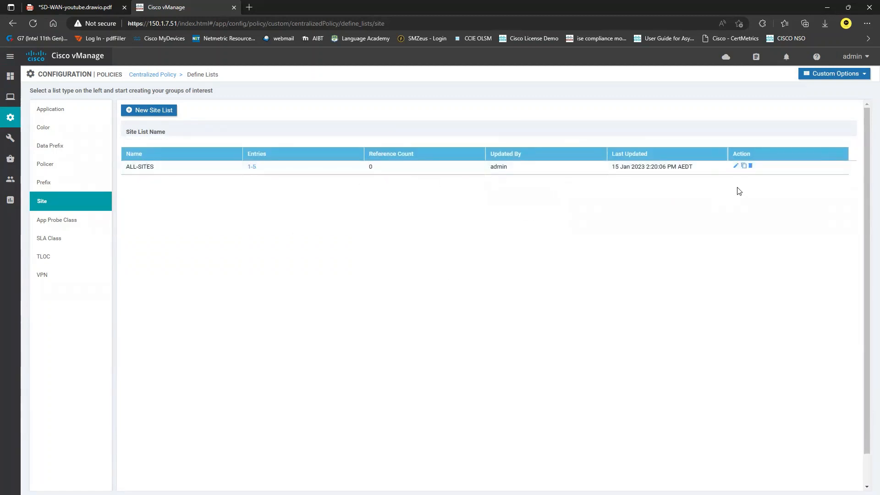
Reopen the ALL-SITES list, edit its site range and save it again
left_click(735, 166)
left_click(320, 290)
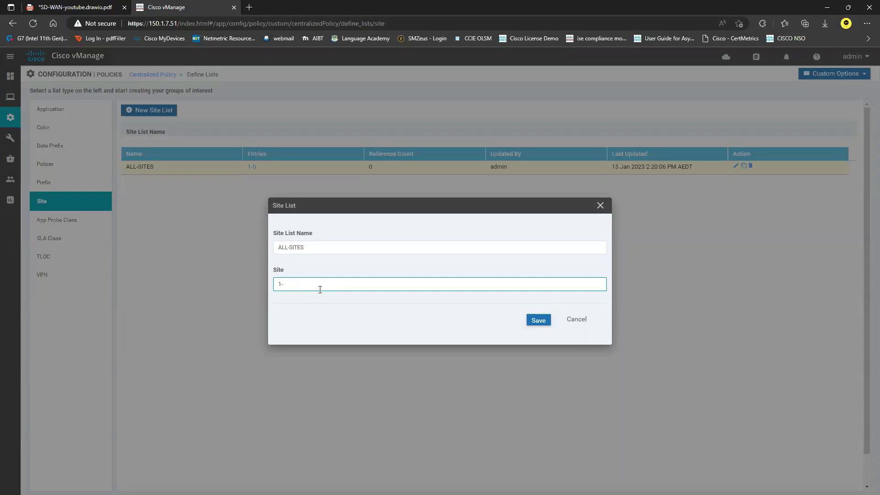
left_click(539, 320)
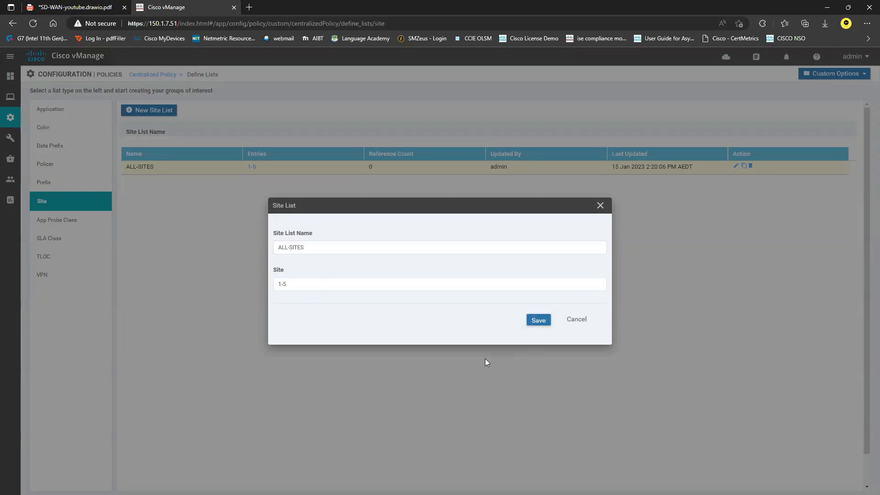
left_click(537, 321)
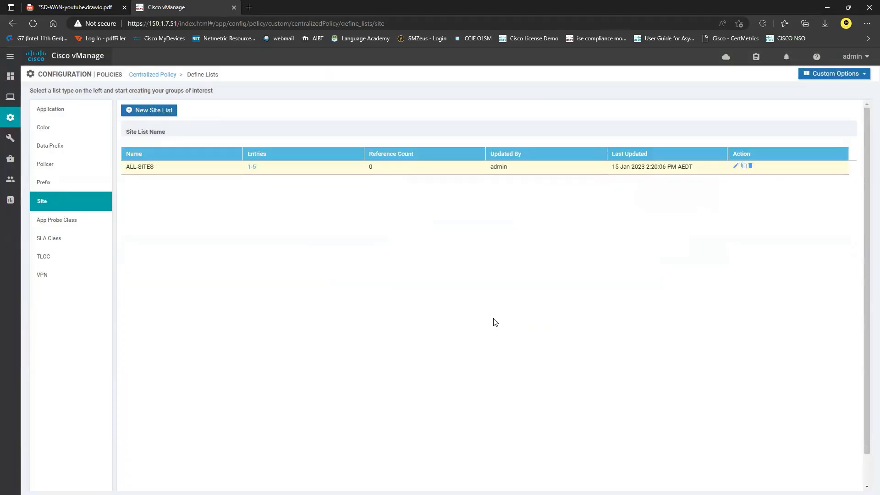
left_click(61, 277)
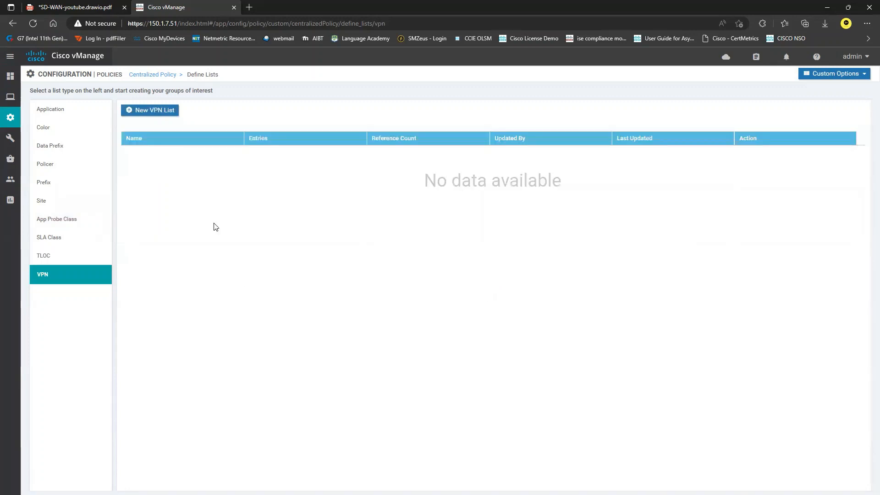
Create VPN list VPN1 containing VPN 1
left_click(153, 110)
left_click(196, 147)
type("VOPN")
key("BackSpace")
key("BackSpace")
key("BackSpace")
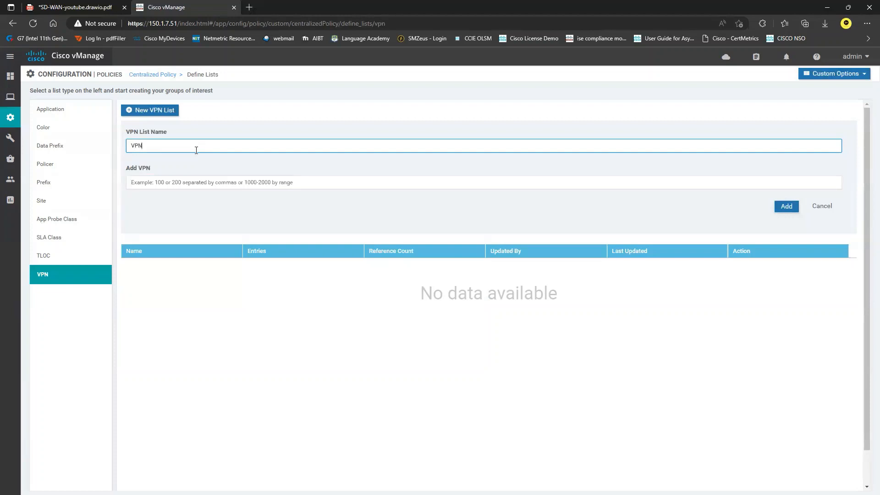
type("PN1")
left_click(201, 183)
type("1")
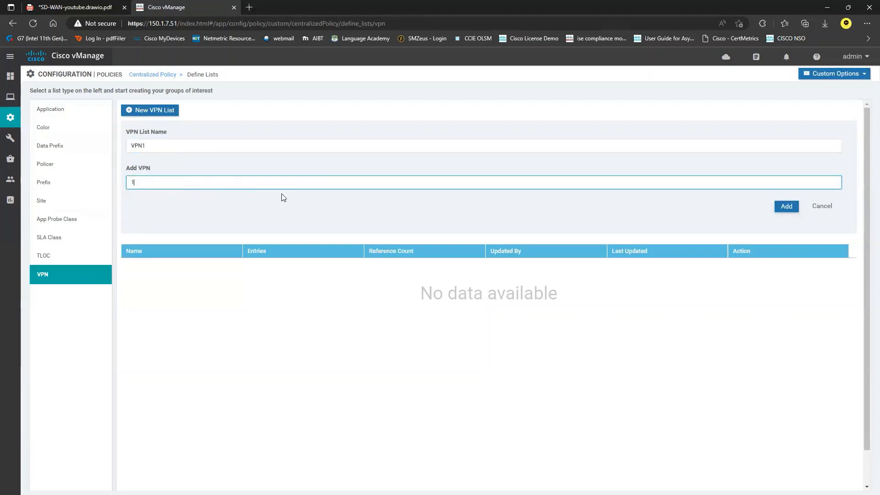
left_click(786, 207)
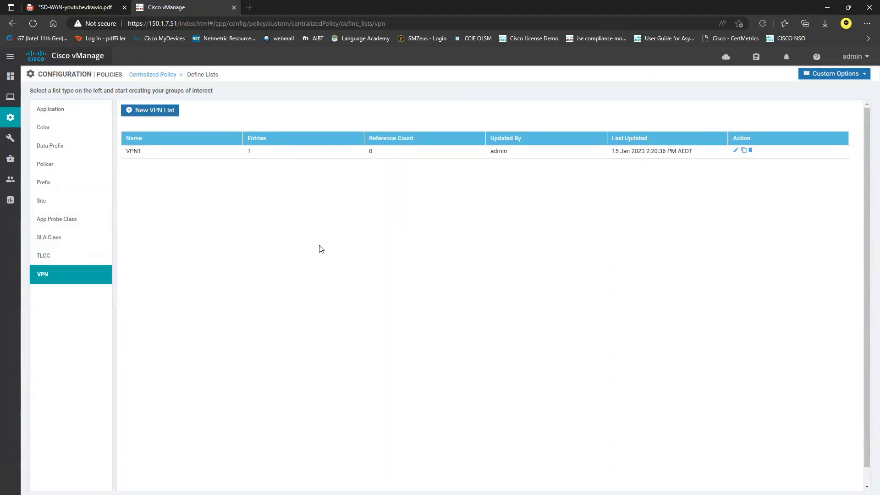
Start a new centralized policy, advance to Configure Topology and VPN Membership, and view topology types
left_click(157, 77)
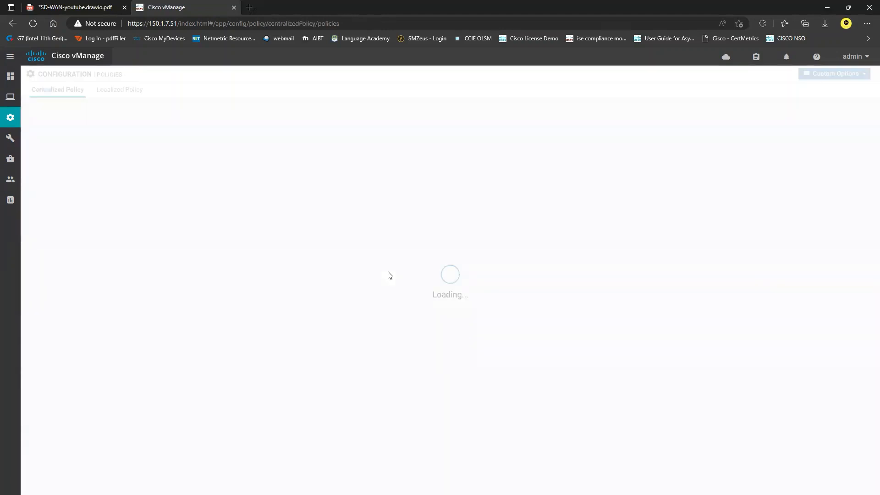
left_click(448, 350)
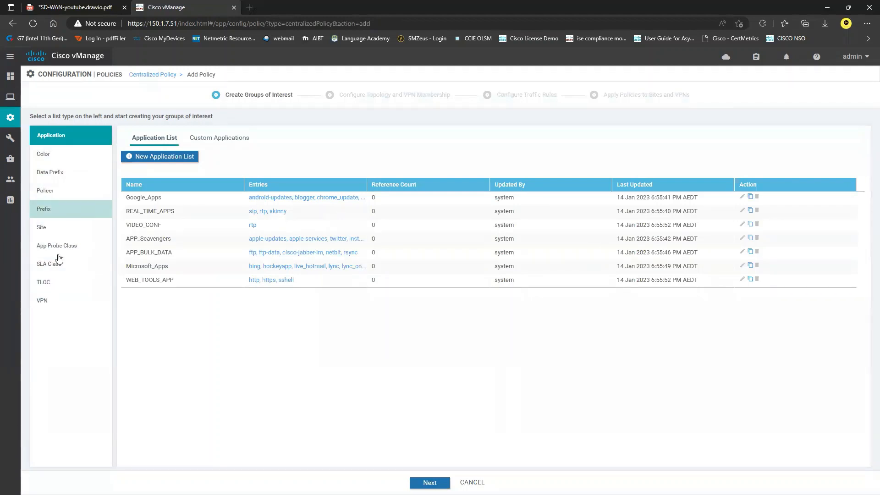
left_click(75, 216)
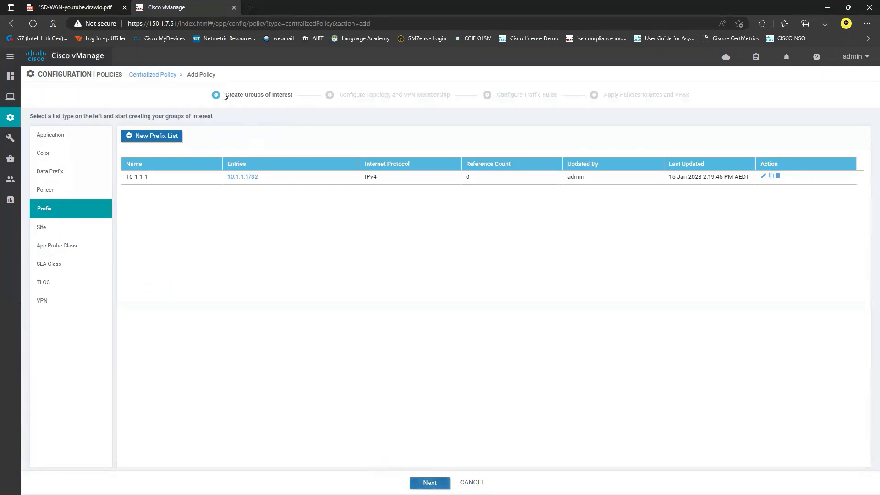
left_click_drag(226, 96, 293, 97)
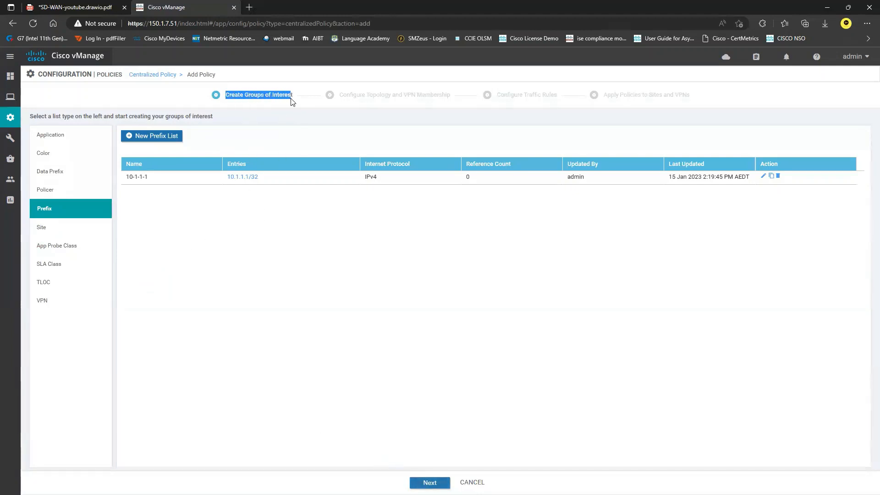
left_click(429, 482)
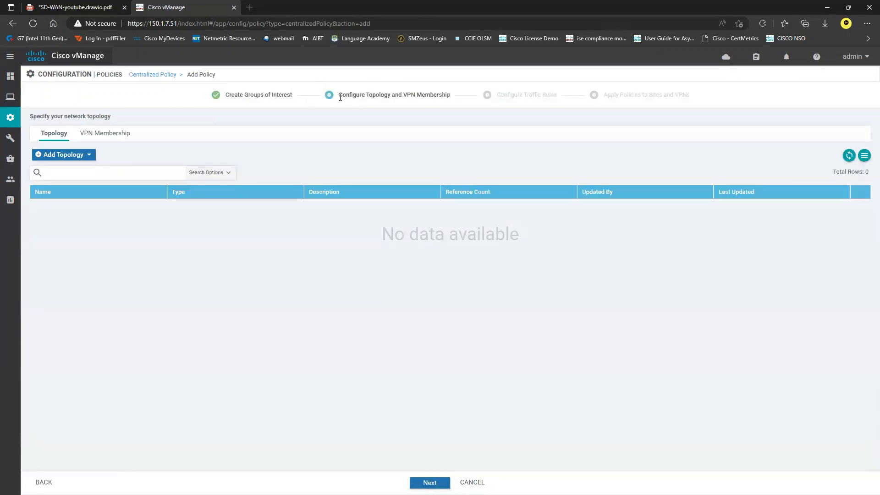
left_click_drag(340, 96, 457, 98)
left_click(343, 280)
left_click(87, 156)
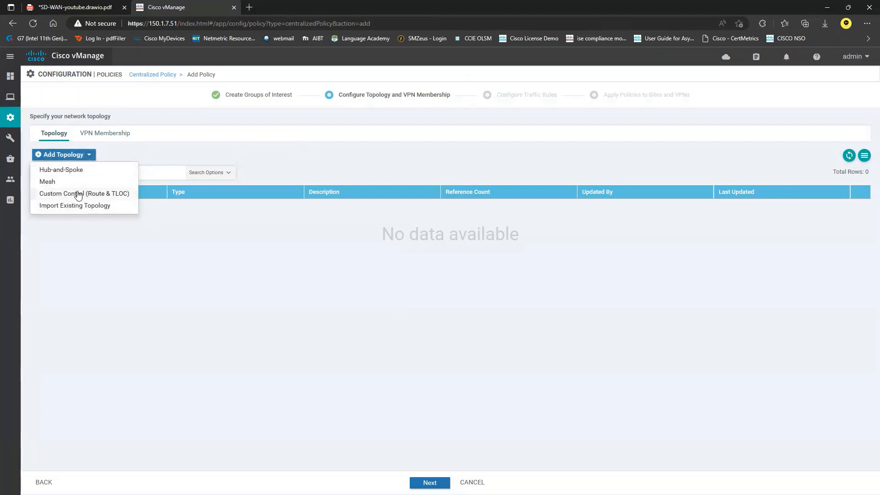
Start a Custom Control policy named BLK-10-1-1-1 with the same description
left_click(78, 194)
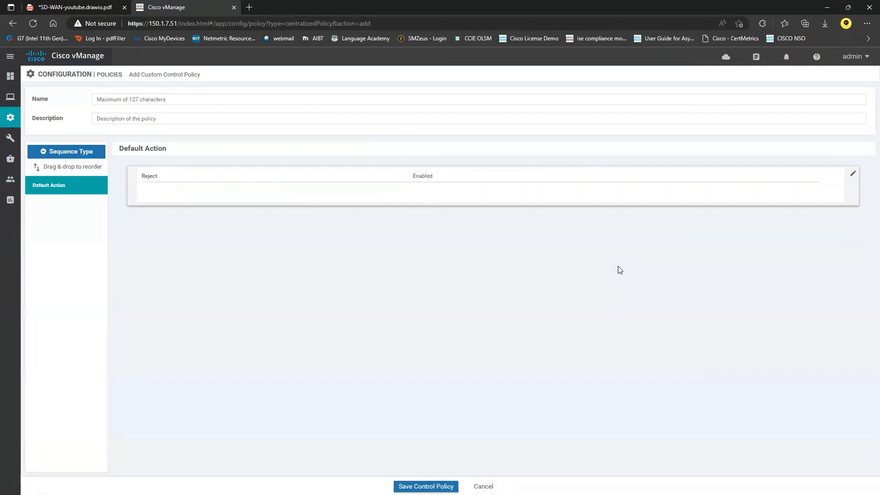
left_click(177, 100)
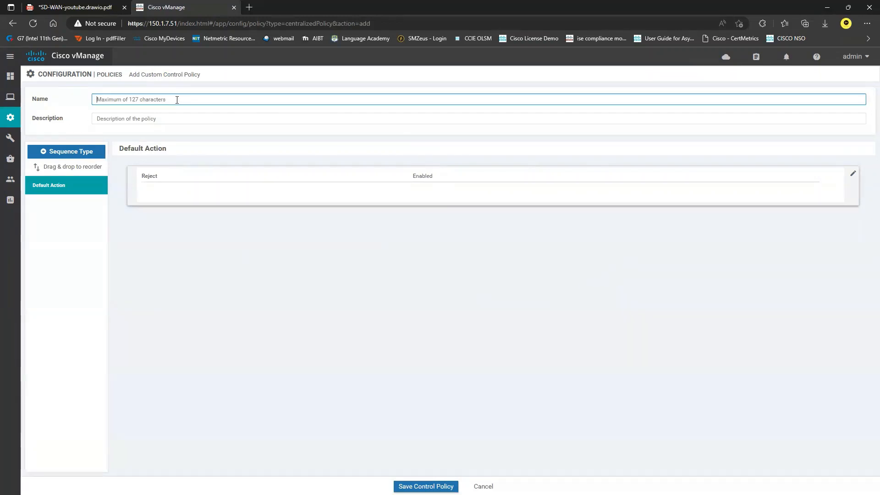
type("BLK-10-1-1-1")
left_click_drag(143, 99, 63, 97)
key("ctrl+c")
left_click(155, 122)
key("ctrl+v")
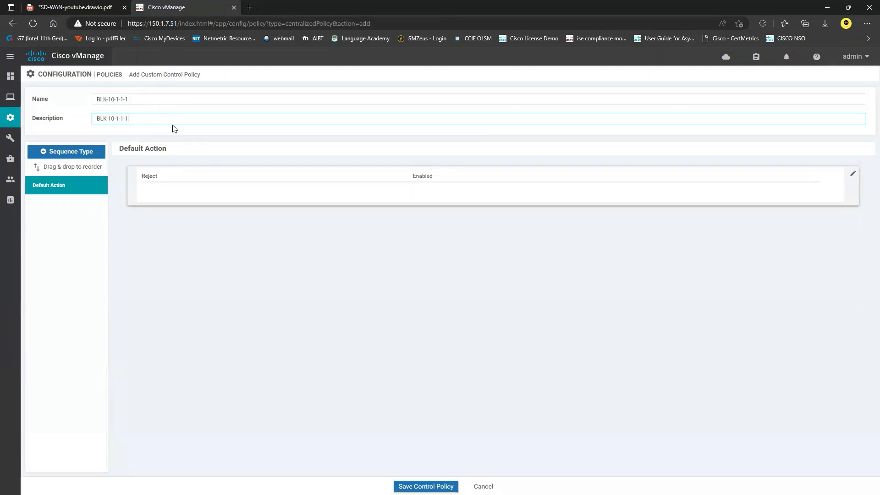
Add a Route sequence rule matching prefix list 10-1-1-1 and VPN1 with Reject action
left_click(72, 154)
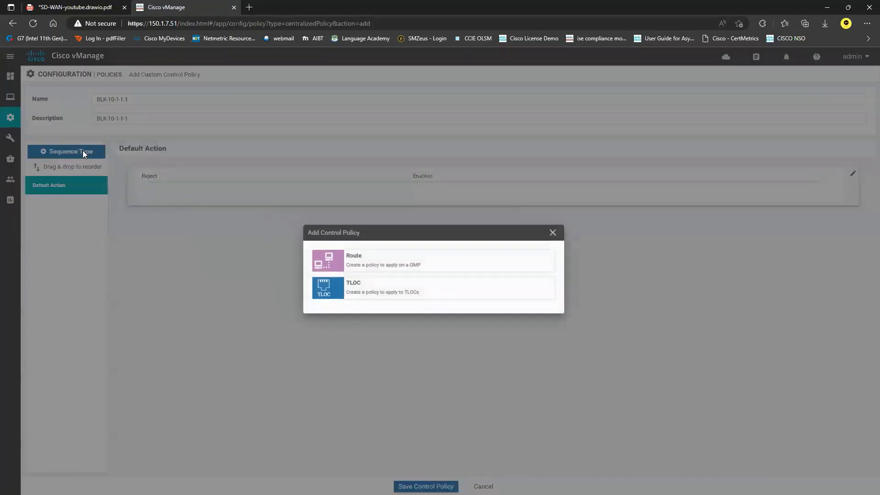
left_click(364, 262)
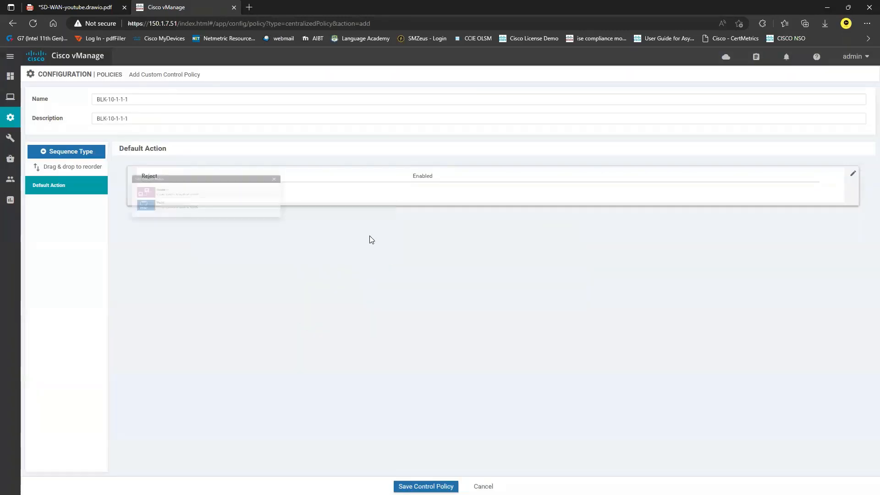
left_click(142, 168)
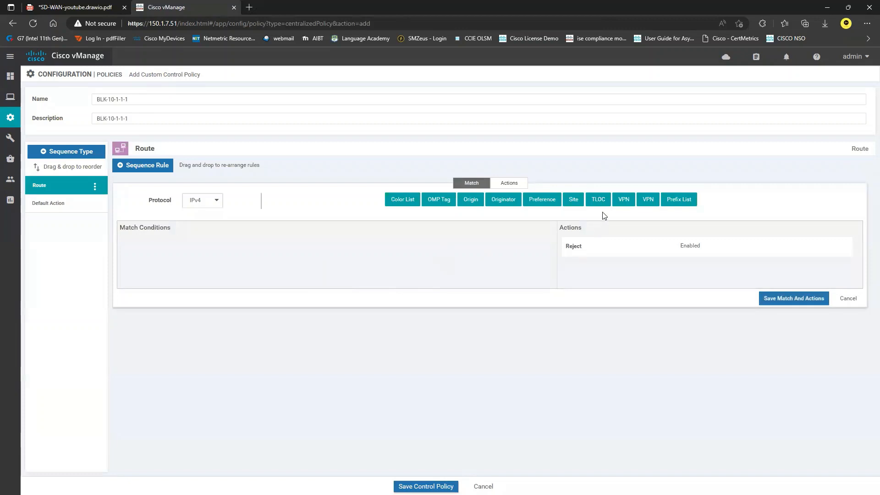
left_click(674, 206)
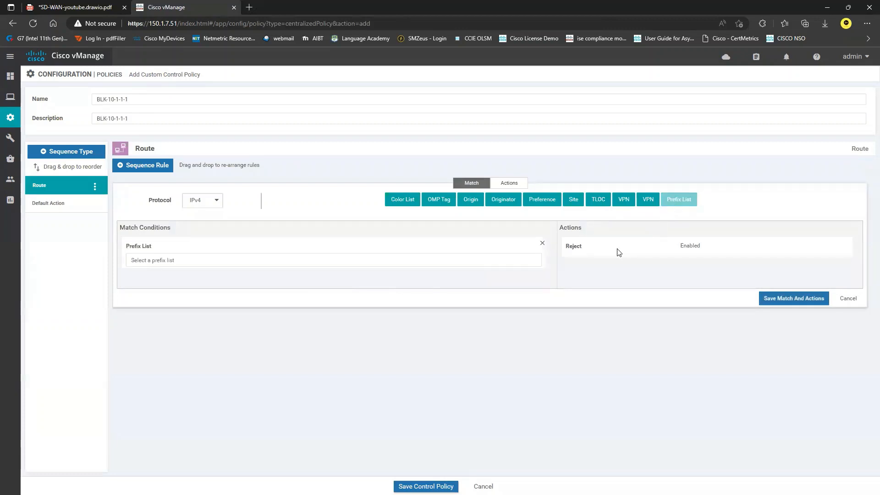
left_click(624, 203)
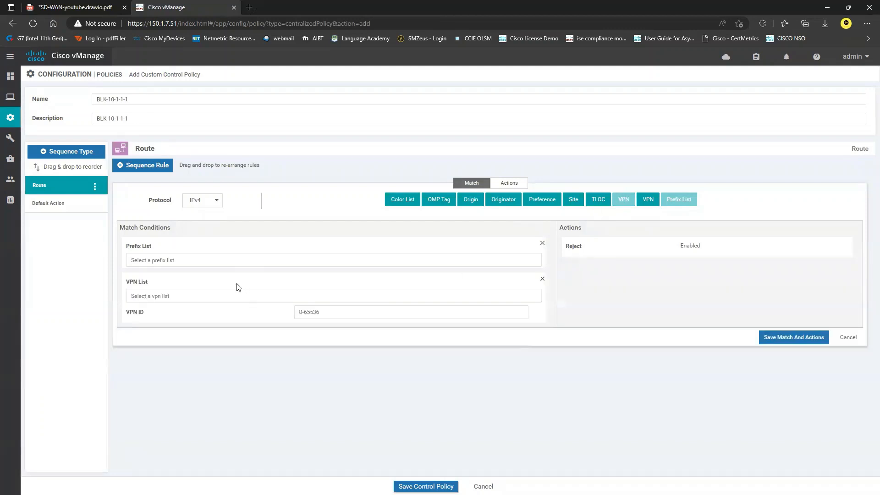
left_click(174, 265)
left_click(167, 294)
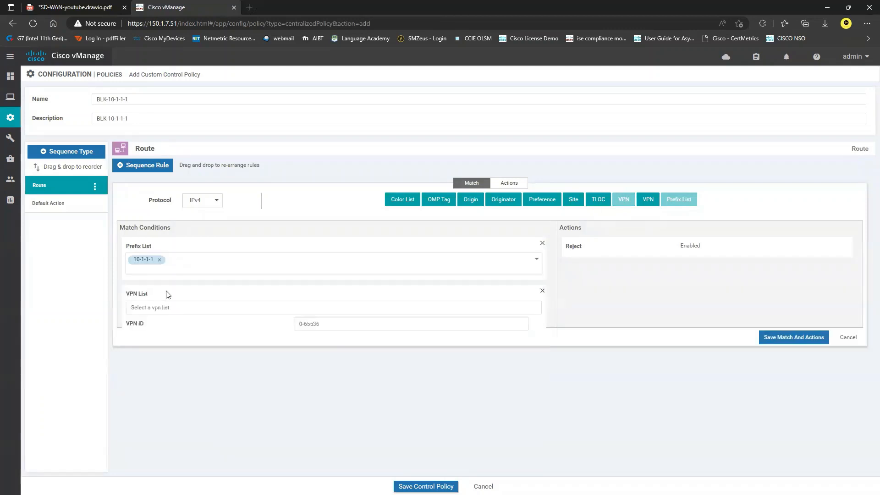
left_click(176, 307)
left_click(165, 339)
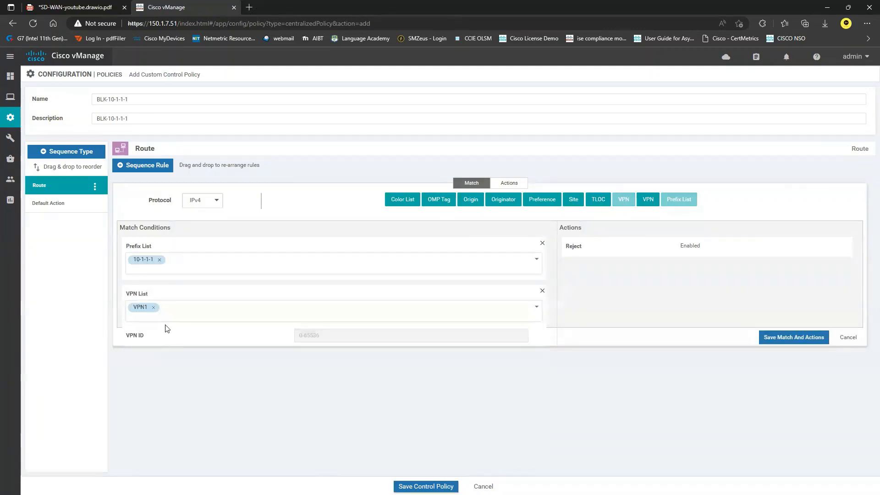
left_click(509, 183)
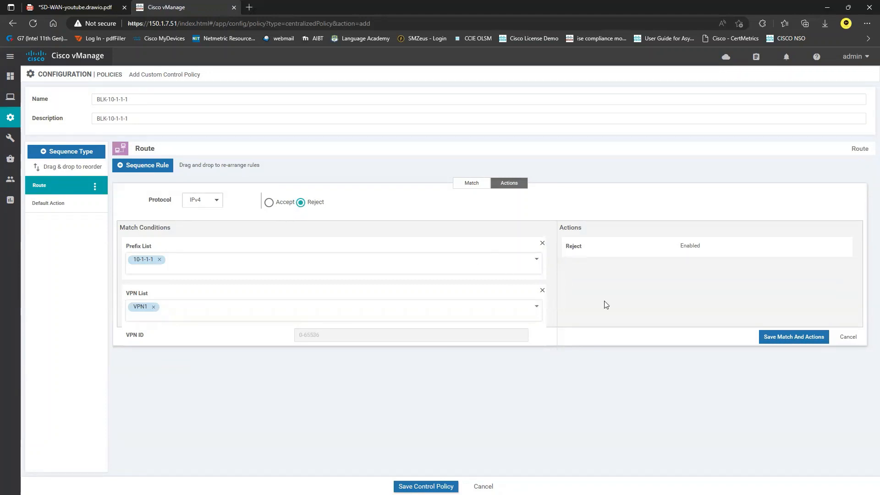
left_click(798, 340)
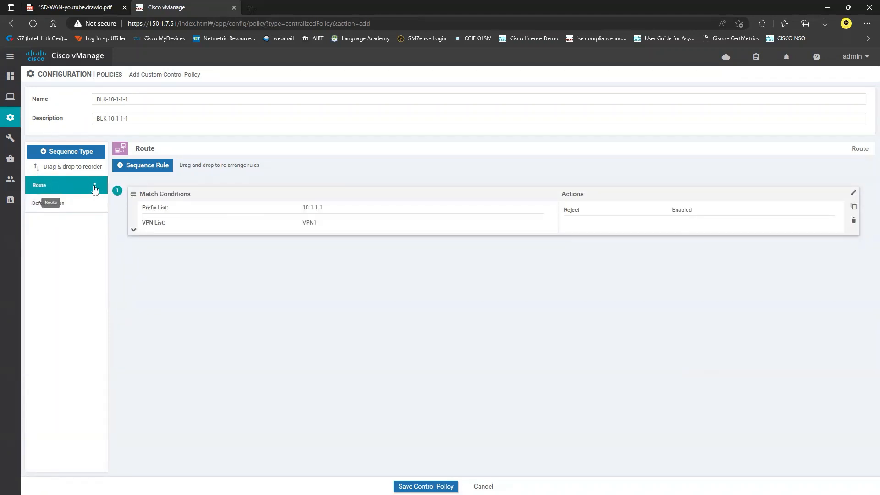
Rename the BLK-10-1-1-1 policy's Route sequence to BLK-ALL
left_click(95, 187)
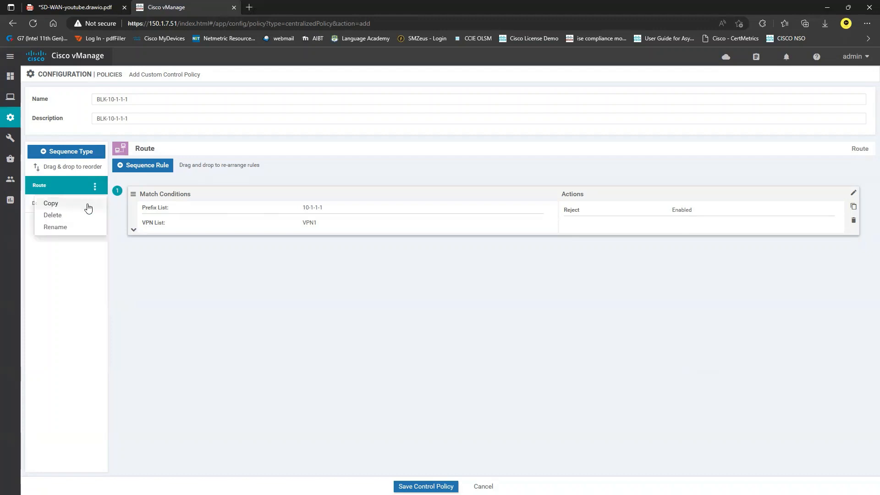
left_click(68, 228)
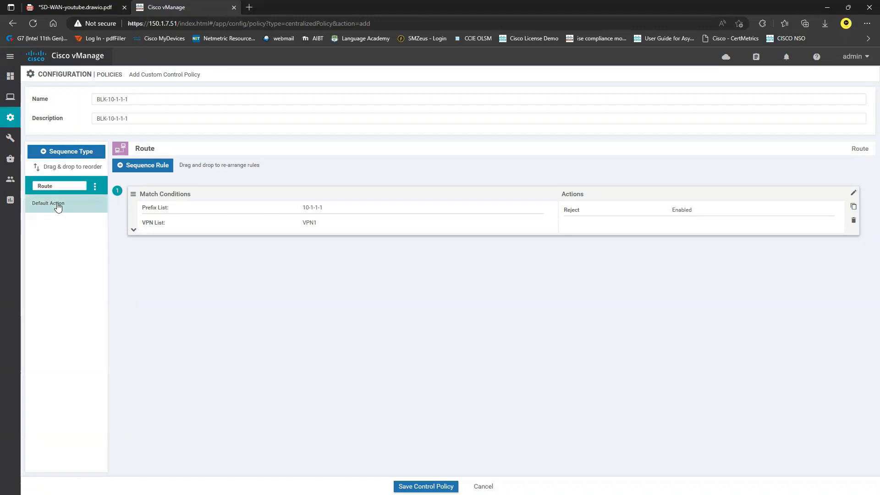
left_click(62, 187)
key("BackSpace")
key("BackSpace")
key("BackSpace")
key("BackSpace")
key("BackSpace")
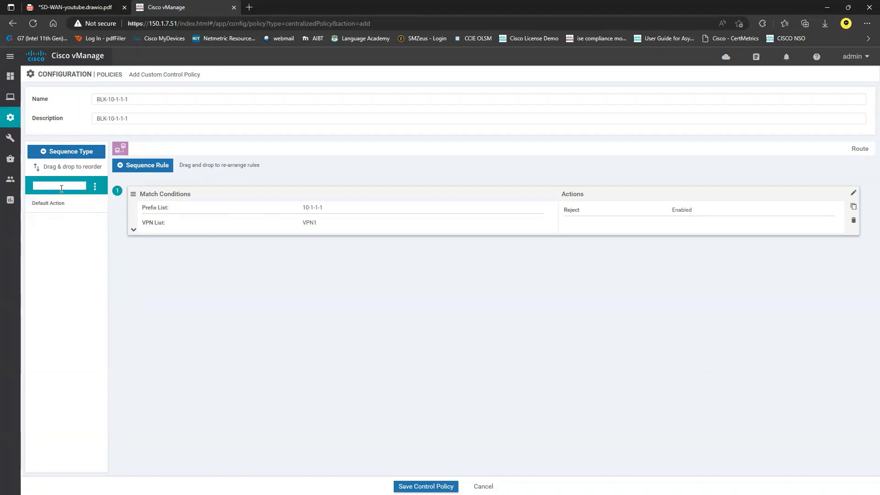
type("BLK-ALL")
key("Return")
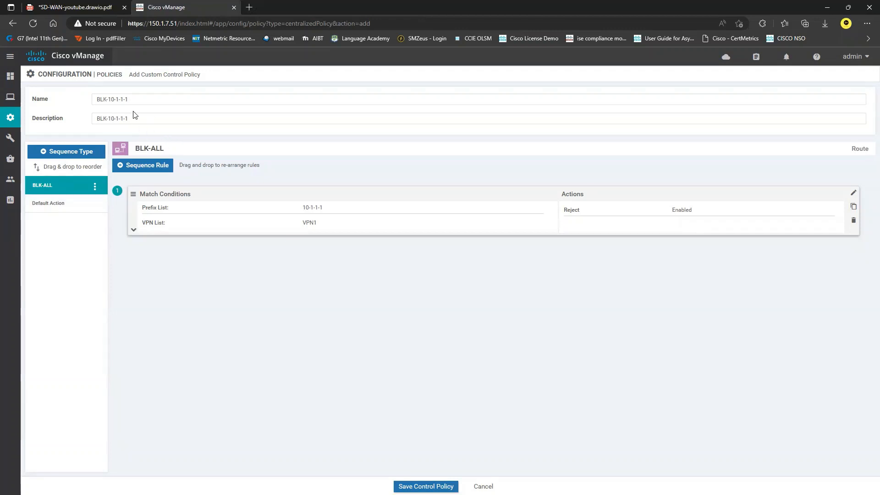
left_click(63, 209)
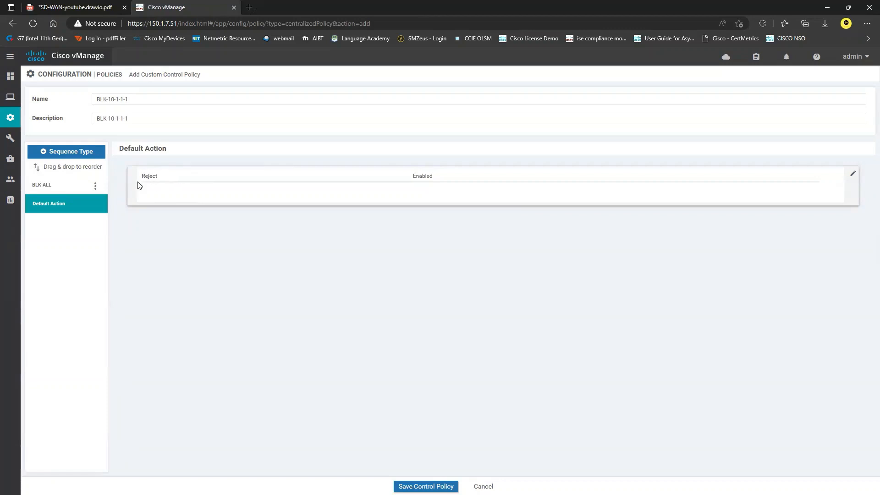
Set BLK-10-1-1-1's default action to Accept, then review the BLK-ALL reject rule
left_click(850, 175)
left_click(477, 189)
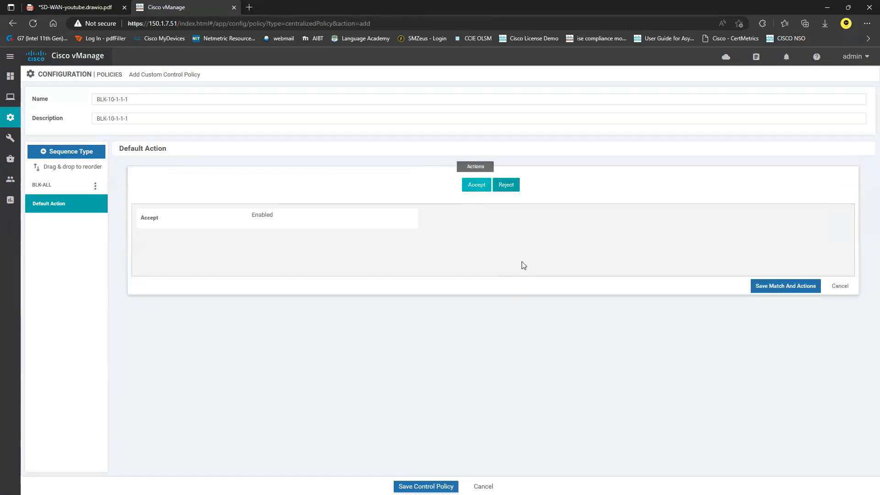
left_click(785, 286)
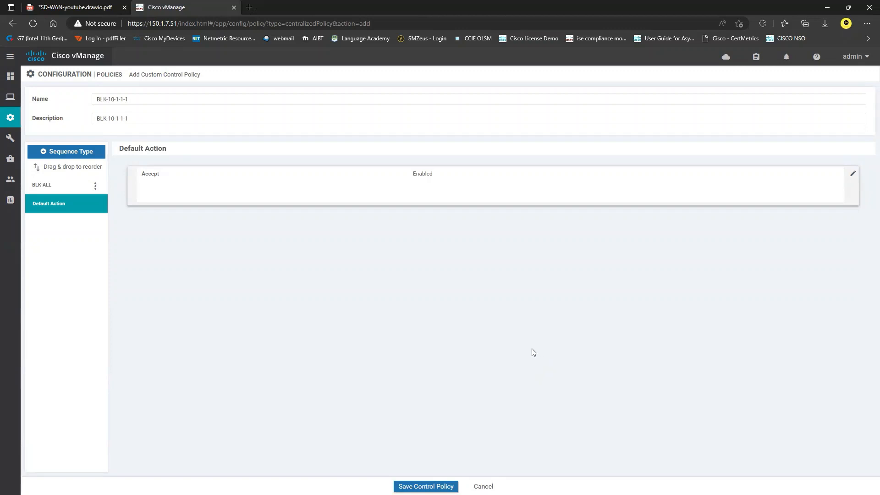
left_click(66, 184)
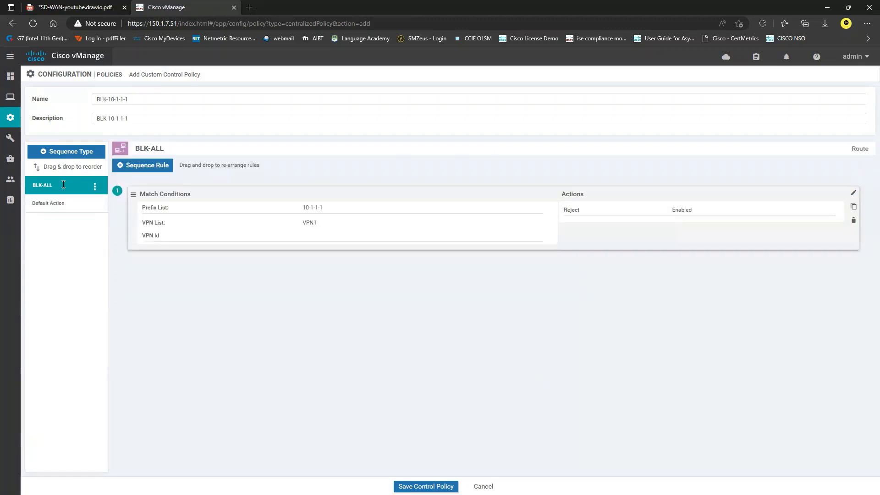
left_click(133, 232)
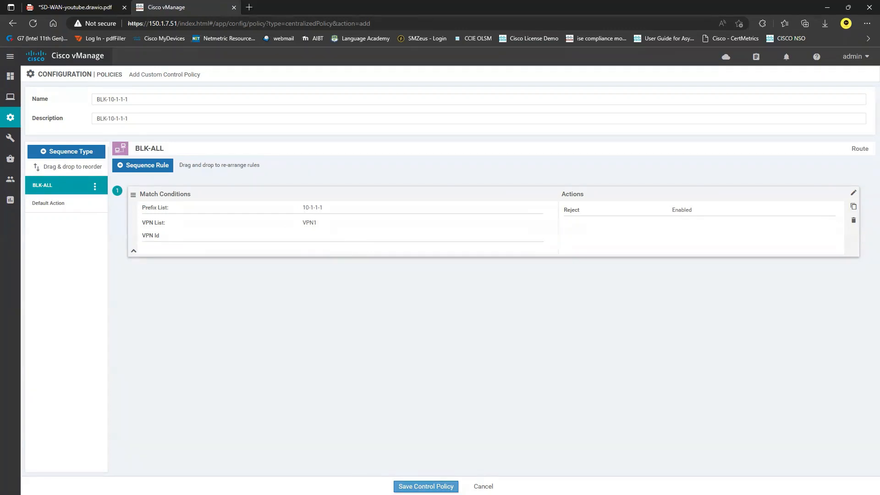
Save the BLK-10-1-1-1 control policy and advance the wizard to Apply Policies to Sites and VPNs
left_click(426, 487)
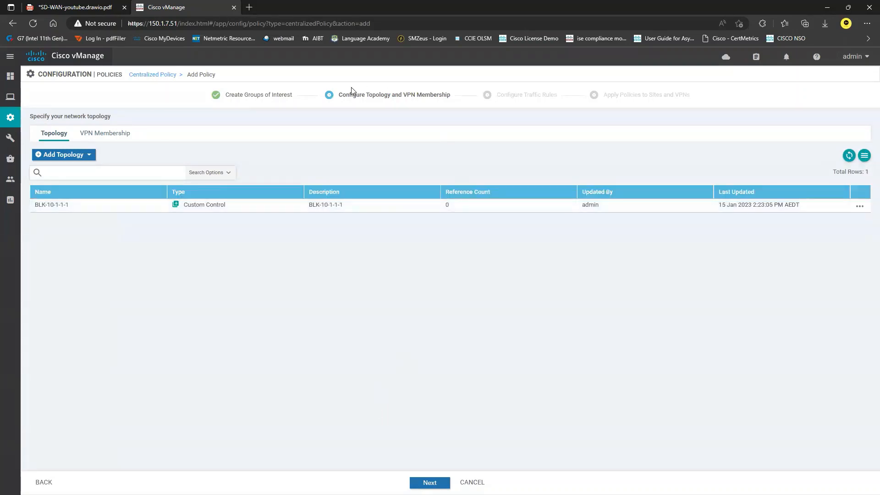
left_click(429, 482)
left_click_drag(499, 98, 556, 97)
left_click(534, 266)
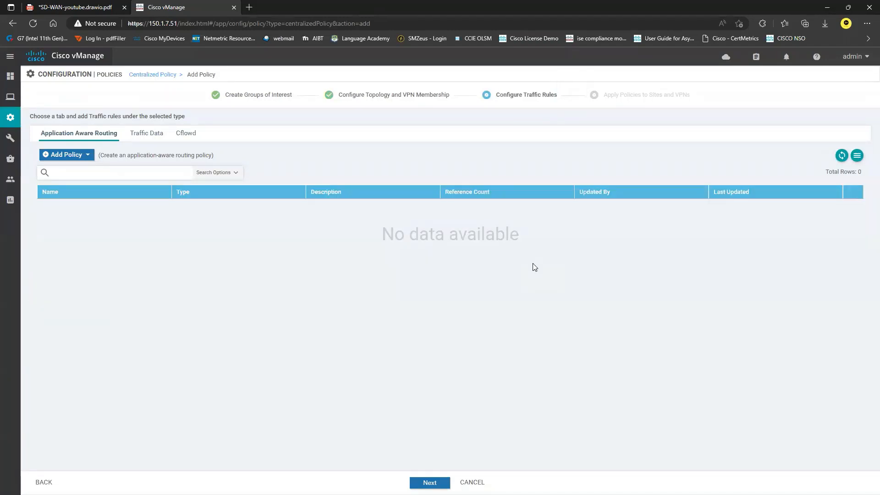
left_click_drag(500, 93, 556, 102)
left_click(546, 249)
left_click(430, 483)
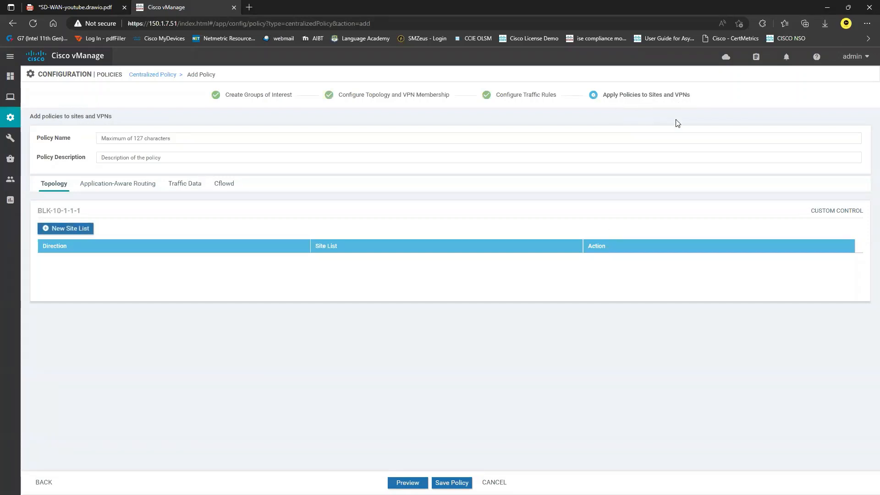
Choose ALL-SITES as BLK-10-1-1-1's inbound site list
left_click(71, 233)
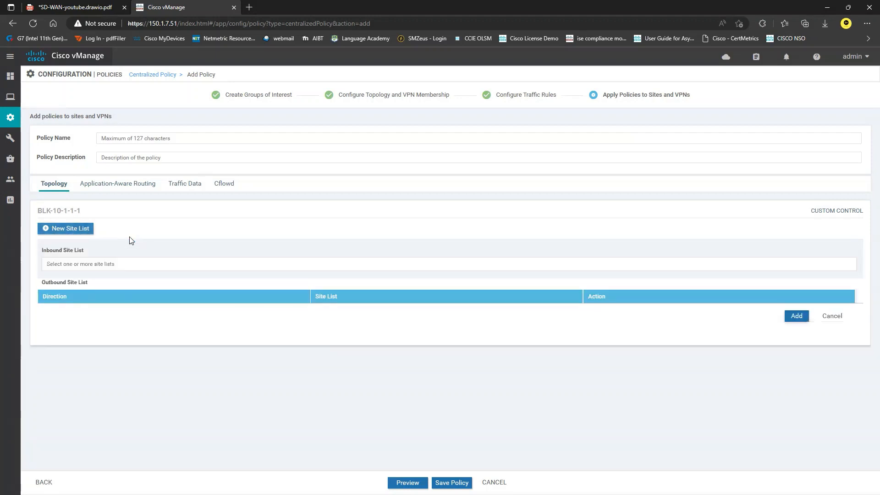
left_click(106, 266)
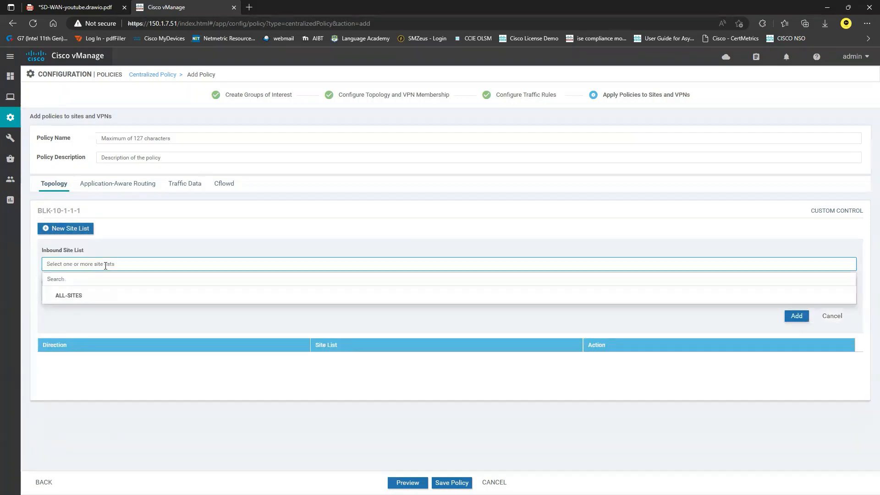
left_click(49, 296)
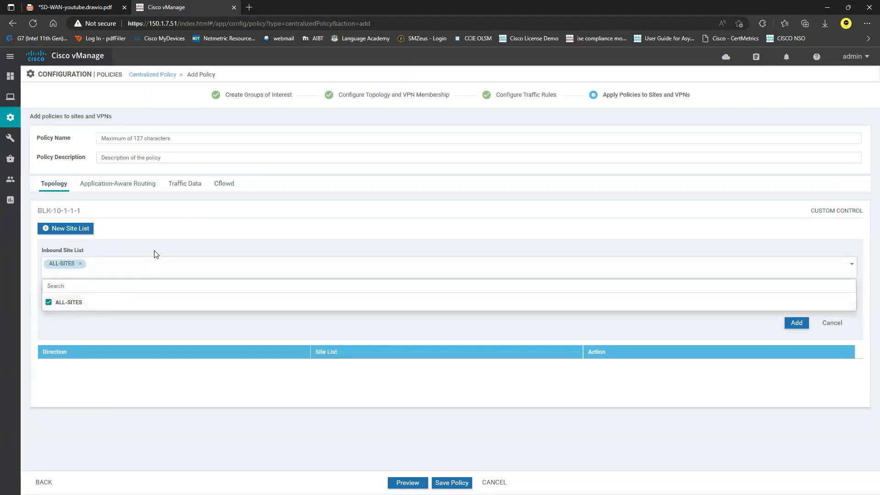
key("alt+Tab")
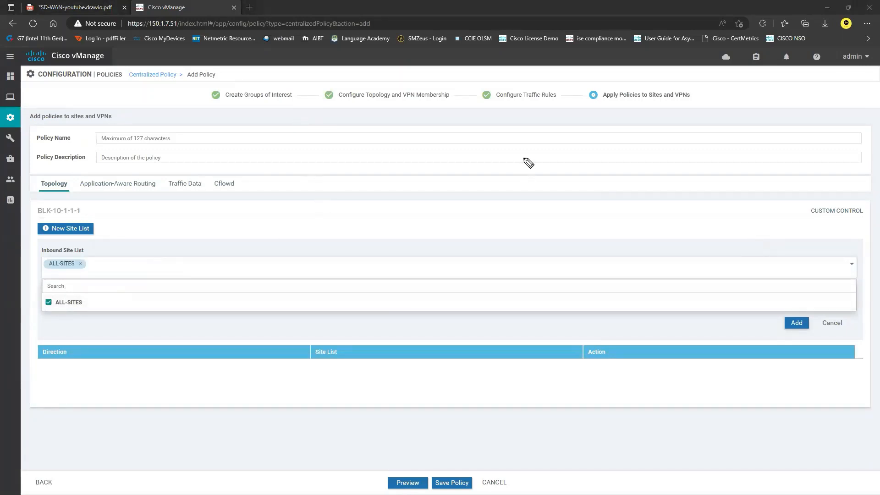
mouse_move(438, 140)
left_mouse_down()
mouse_move(440, 169)
mouse_move(448, 141)
mouse_move(444, 159)
left_mouse_up()
left_click_drag(434, 151, 545, 131)
mouse_move(319, 255)
left_mouse_down()
mouse_move(321, 269)
mouse_move(342, 263)
mouse_move(321, 270)
mouse_move(341, 319)
left_mouse_up()
left_click_drag(411, 323, 278, 346)
mouse_move(307, 356)
left_mouse_down()
mouse_move(308, 375)
mouse_move(339, 366)
left_mouse_up()
mouse_move(354, 359)
left_mouse_down()
mouse_move(355, 367)
mouse_move(375, 367)
left_mouse_up()
left_click_drag(385, 352, 405, 350)
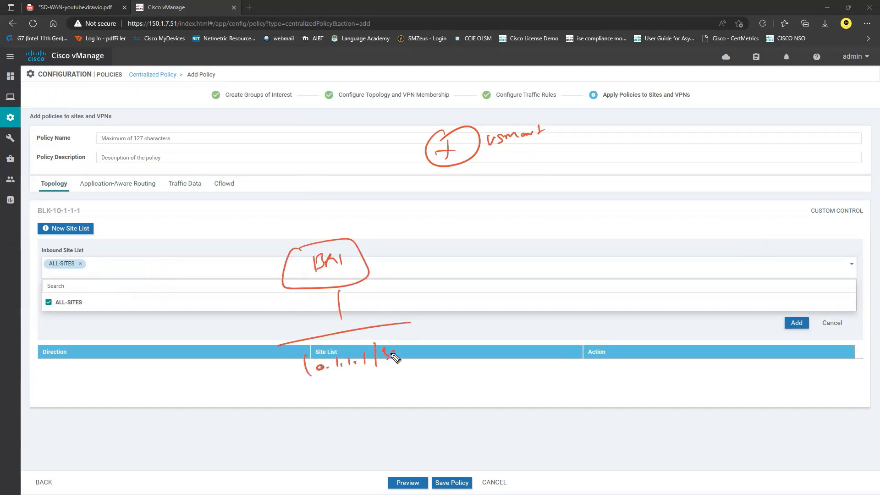
left_click_drag(312, 240, 411, 167)
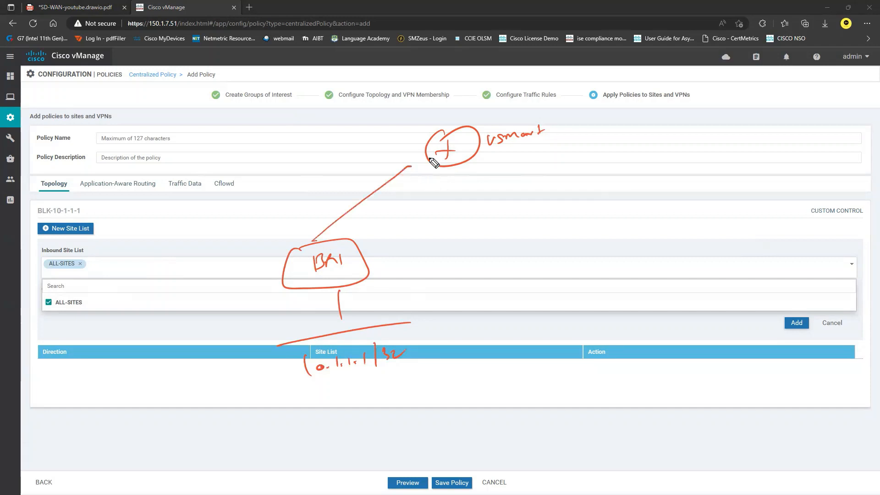
mouse_move(358, 186)
left_mouse_down()
mouse_move(393, 193)
mouse_move(357, 212)
mouse_move(388, 195)
mouse_move(410, 161)
left_mouse_up()
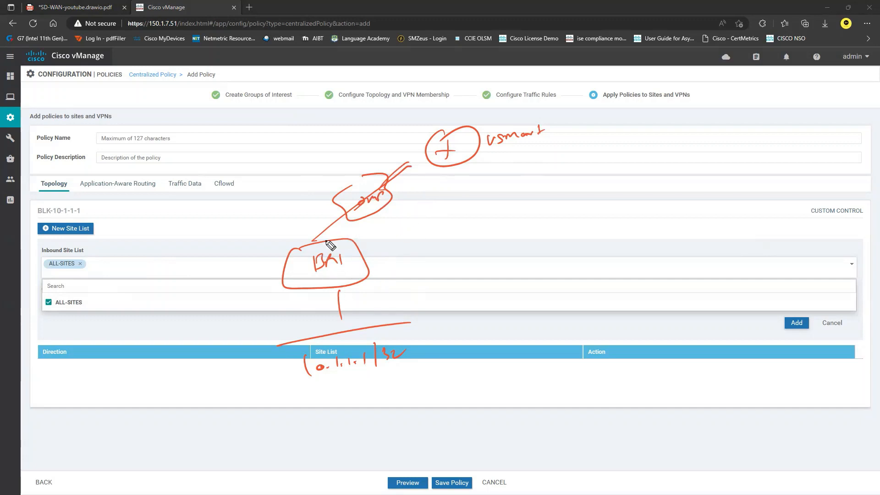
mouse_move(312, 241)
left_mouse_down()
mouse_move(330, 191)
mouse_move(409, 163)
left_mouse_up()
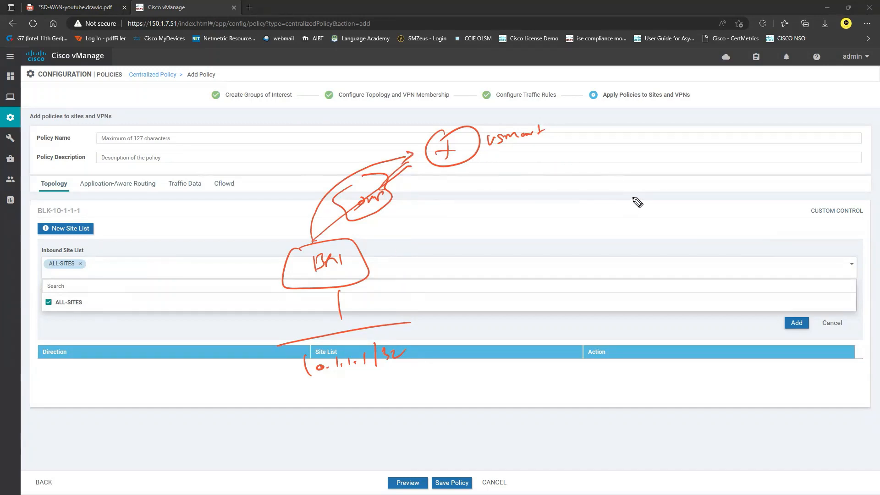
left_click_drag(412, 342, 422, 336)
mouse_move(301, 375)
left_mouse_down()
mouse_move(289, 369)
mouse_move(282, 259)
mouse_move(414, 161)
mouse_move(402, 180)
left_mouse_up()
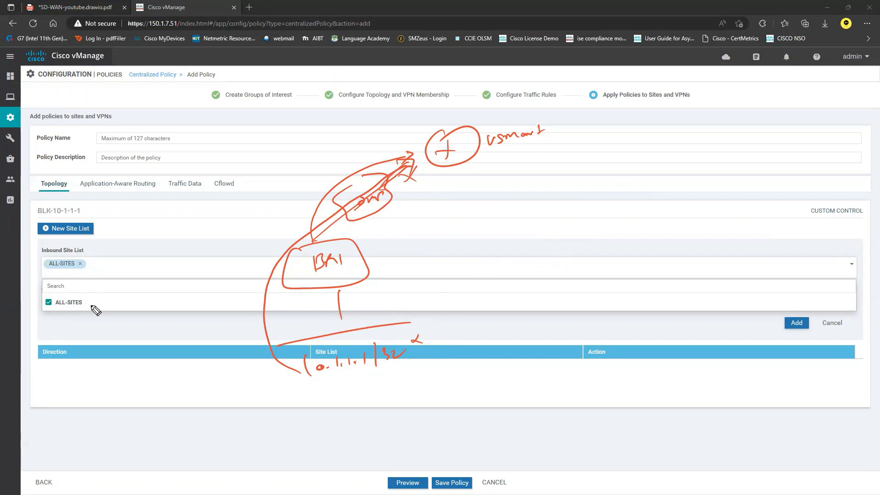
left_click_drag(487, 147, 572, 168)
left_click_drag(465, 162, 486, 208)
mouse_move(606, 165)
left_mouse_down()
mouse_move(691, 148)
mouse_move(728, 153)
left_mouse_up()
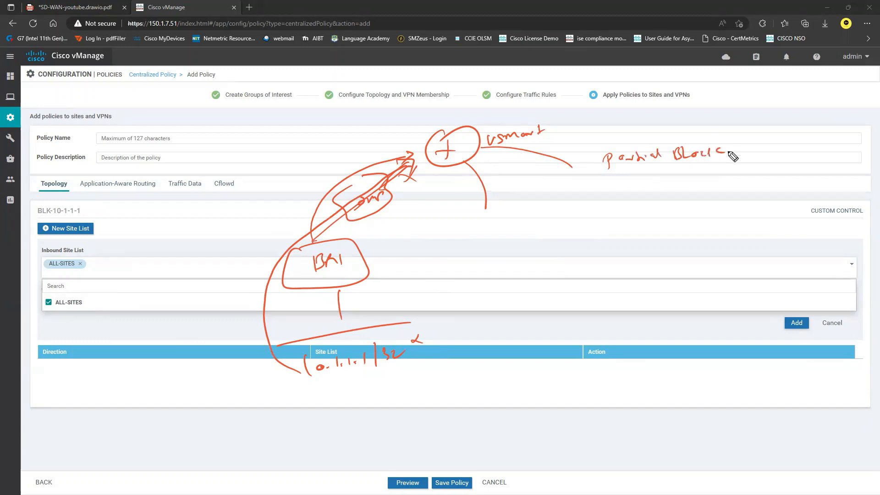
left_click_drag(371, 227, 439, 208)
mouse_move(409, 167)
left_mouse_down()
mouse_move(412, 191)
mouse_move(434, 181)
mouse_move(421, 184)
left_mouse_up()
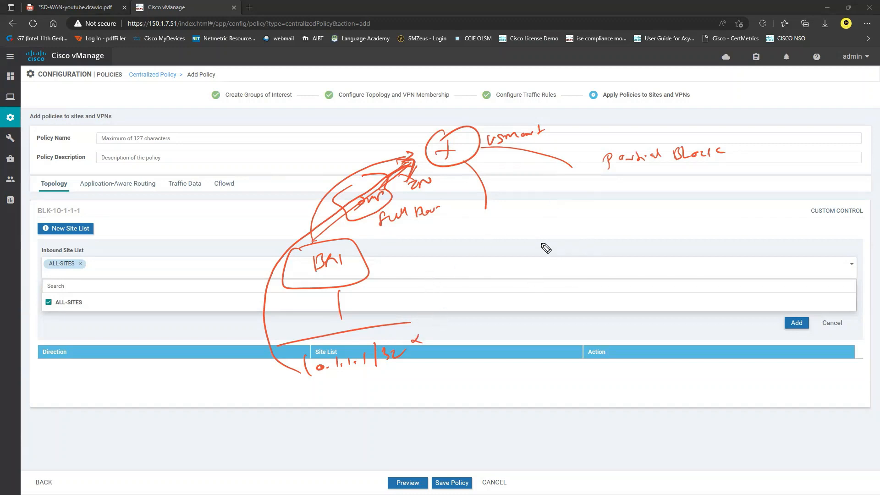
left_click_drag(564, 238, 592, 250)
left_click_drag(540, 227, 529, 262)
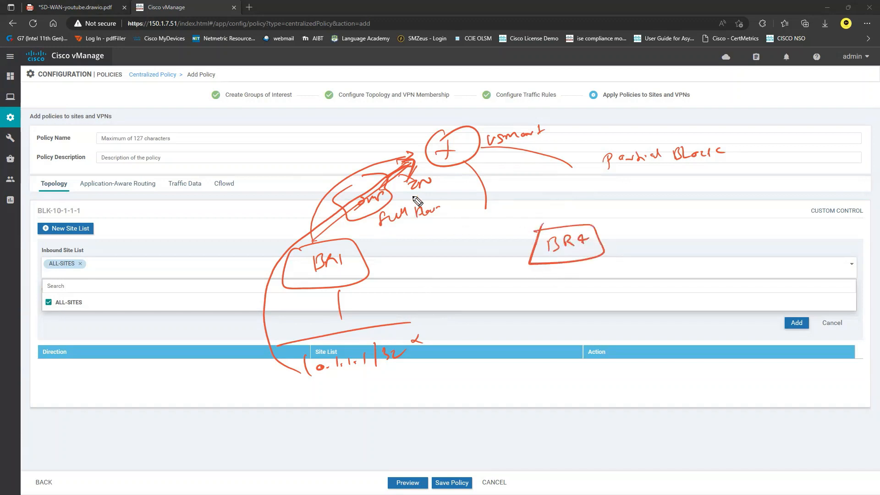
left_click_drag(520, 176, 544, 176)
mouse_move(539, 176)
left_mouse_down()
mouse_move(537, 185)
mouse_move(573, 174)
left_mouse_up()
mouse_move(512, 195)
left_mouse_down()
mouse_move(585, 181)
mouse_move(569, 205)
left_mouse_up()
left_click_drag(582, 196, 581, 202)
left_click_drag(594, 196, 614, 200)
mouse_move(580, 193)
left_mouse_down()
mouse_move(610, 187)
mouse_move(578, 215)
left_mouse_up()
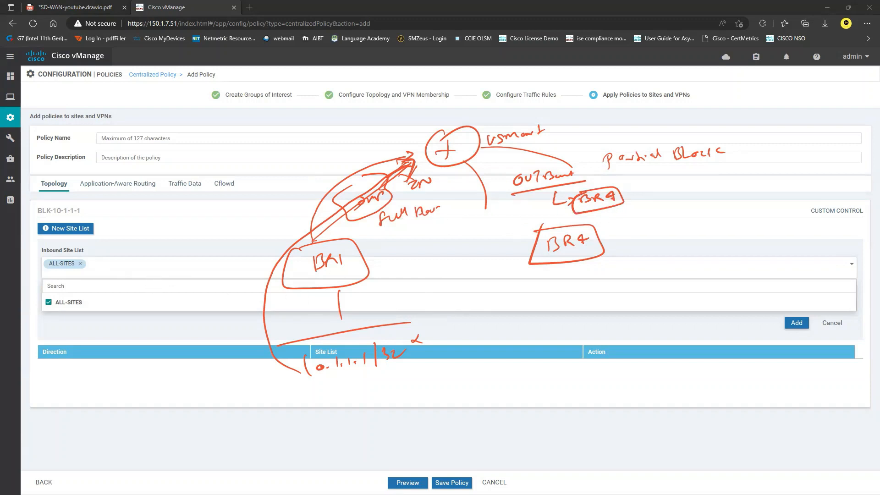
key("Escape")
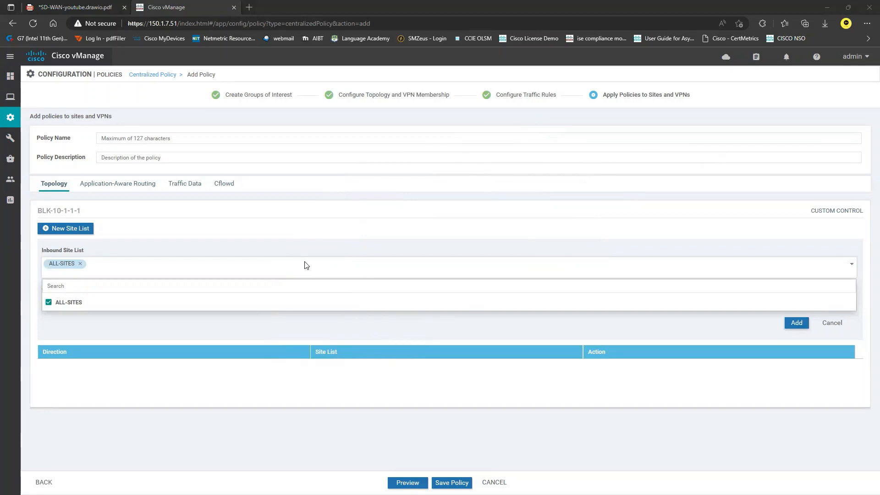
Add the BLK-10-1-1-1 inbound ALL-SITES entry to the centralized policy
left_click(162, 329)
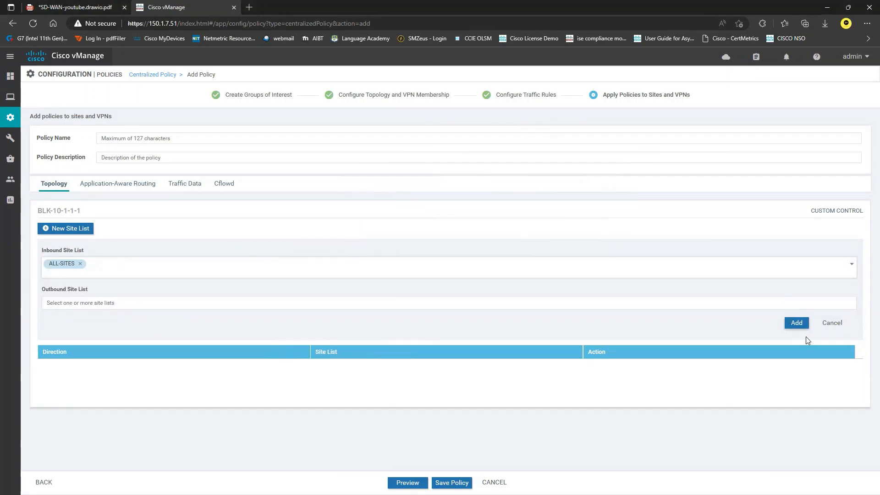
left_click(798, 323)
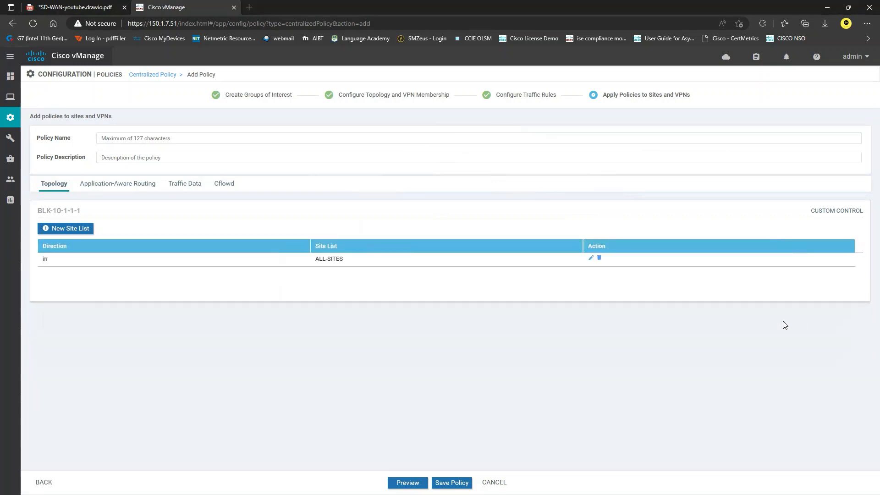
left_click(451, 482)
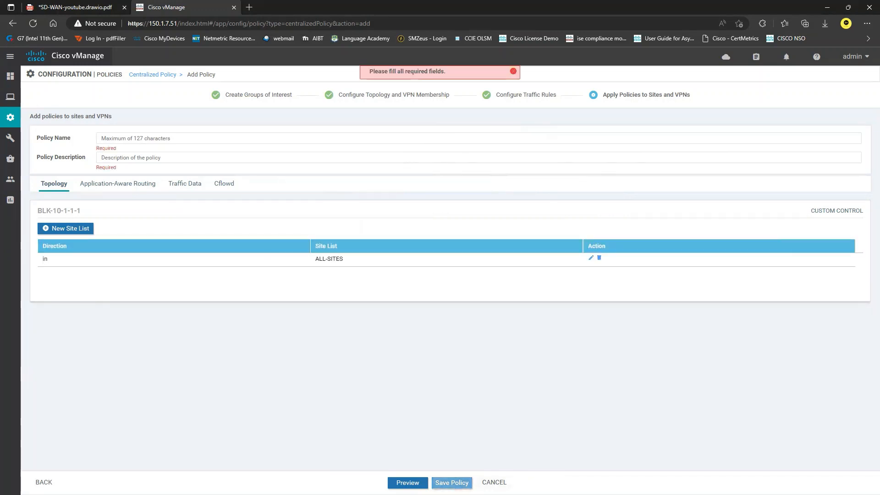
Save the policy with name and description CentralPOL, which returns a duplicate-name error
left_click(176, 137)
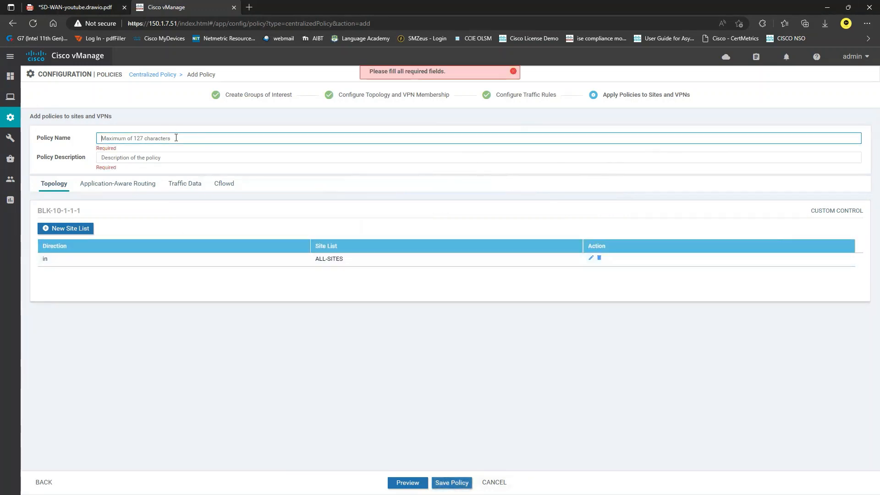
type("CentralPOL")
left_click_drag(128, 144, 73, 139)
key("ctrl+c")
left_click(149, 159)
key("ctrl+v")
left_click(452, 483)
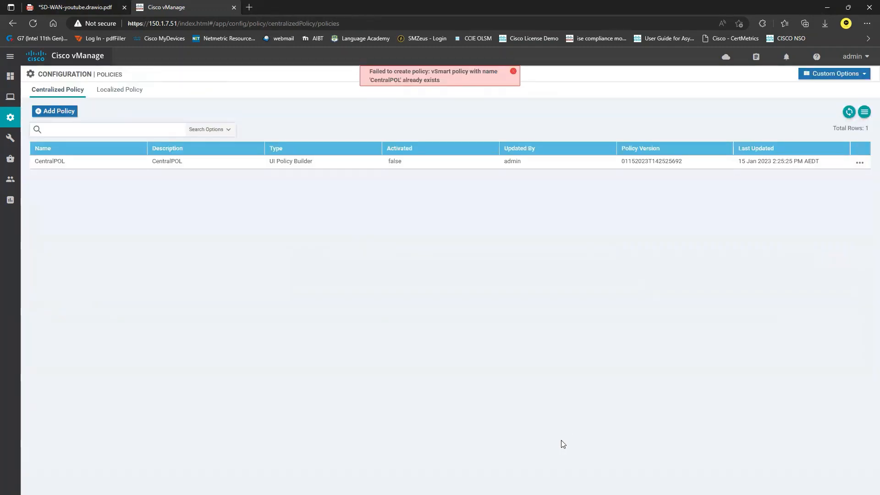
left_click_drag(370, 82, 409, 83)
Activate CentralPOL, pushing it to the vSmart at 200.0.0.2
left_click(514, 71)
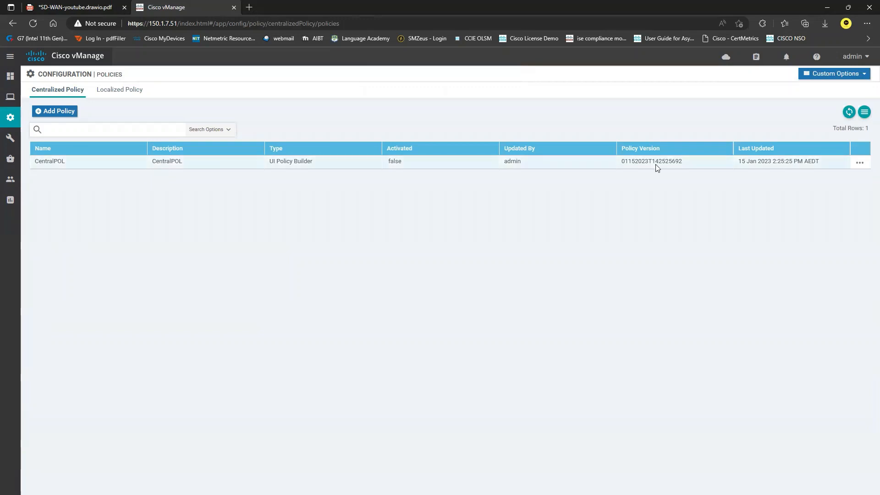
left_click(860, 164)
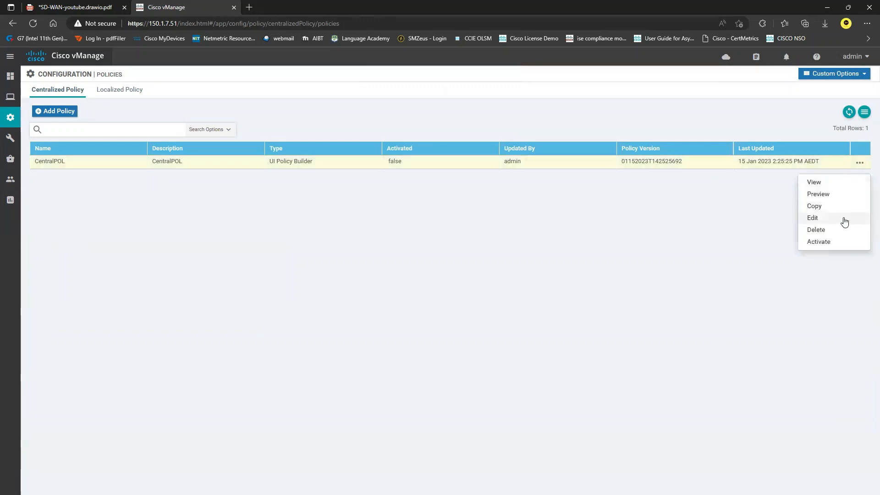
left_click(831, 242)
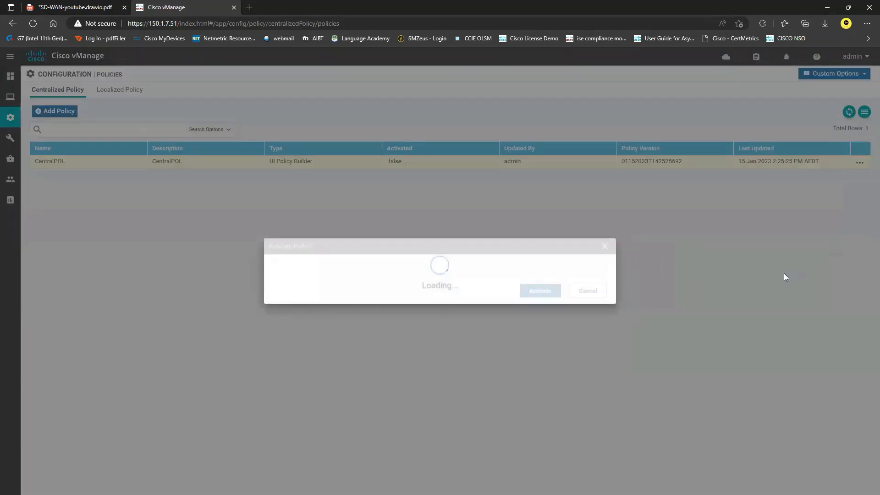
left_click_drag(298, 268, 285, 267)
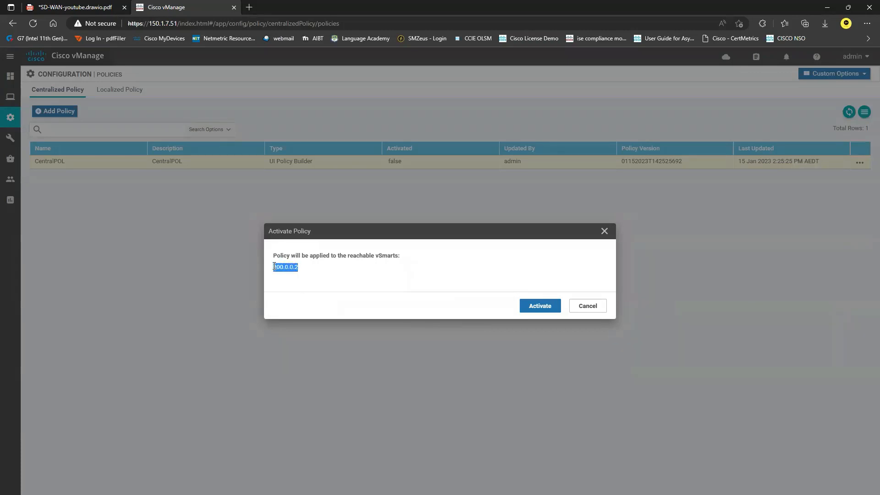
left_click(311, 286)
left_click(540, 309)
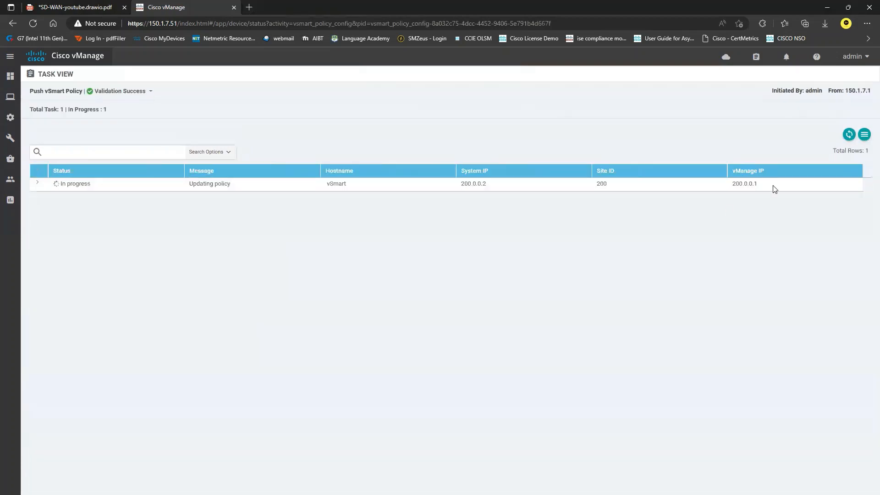
Expand the Push vSmart Policy task log and sketch vSmart linked to a BR4 Results box
left_click(38, 184)
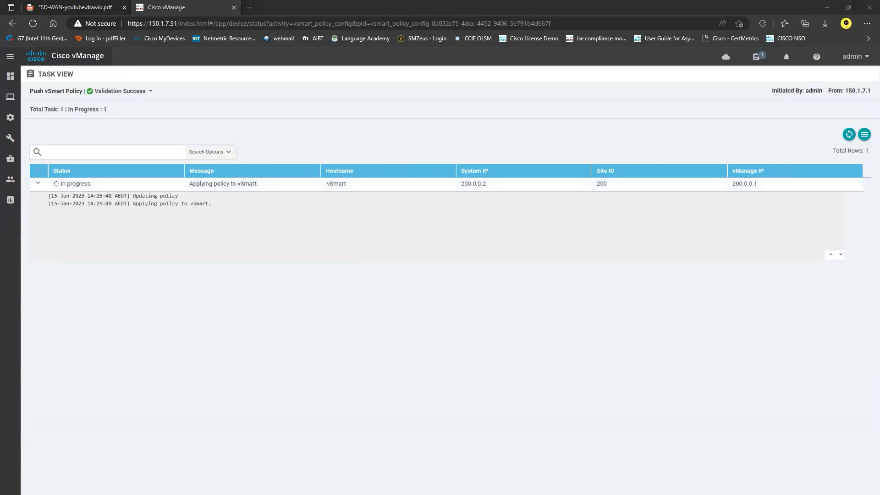
mouse_move(403, 243)
left_mouse_down()
mouse_move(464, 236)
mouse_move(439, 273)
mouse_move(477, 236)
mouse_move(540, 247)
mouse_move(526, 242)
mouse_move(589, 232)
mouse_move(581, 229)
left_mouse_up()
mouse_move(455, 268)
left_mouse_down()
mouse_move(539, 321)
mouse_move(546, 351)
mouse_move(566, 360)
mouse_move(572, 338)
mouse_move(605, 347)
left_mouse_up()
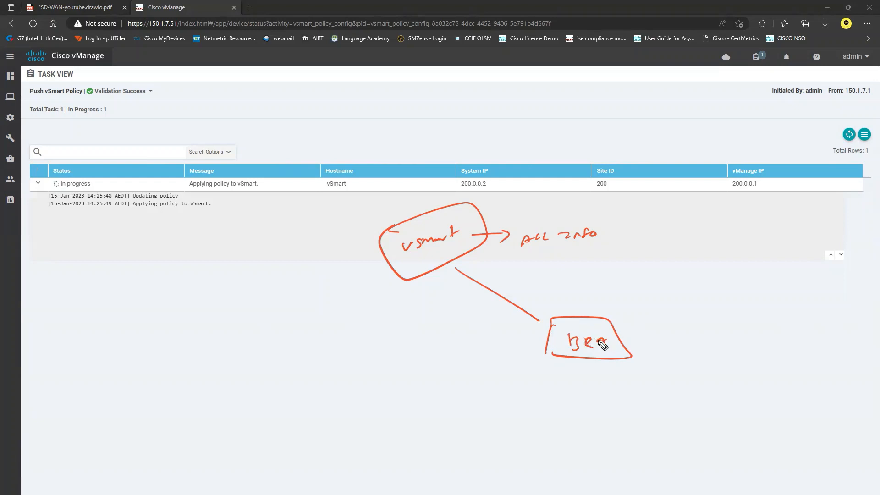
left_click_drag(539, 318, 545, 325)
mouse_move(560, 293)
left_mouse_down()
mouse_move(565, 302)
mouse_move(615, 308)
mouse_move(593, 314)
left_mouse_up()
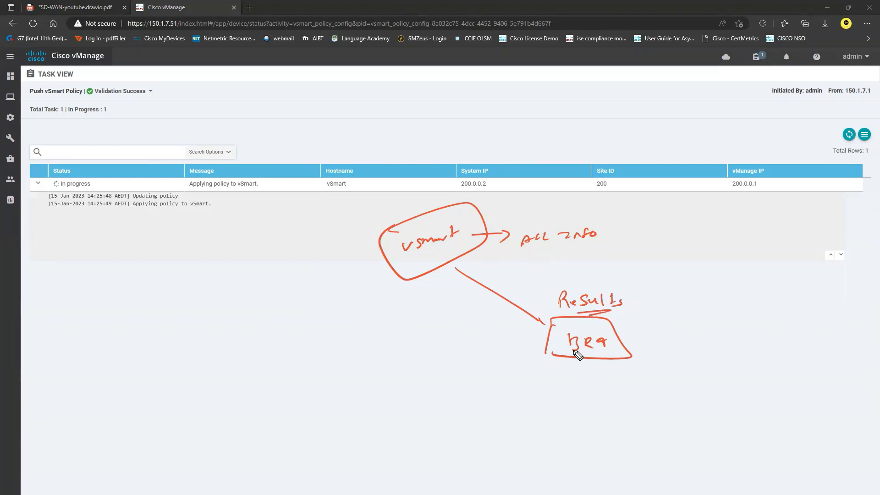
Annotate the blocked prefix under BR4 and an info note by vSmart, then clear the drawings
mouse_move(556, 366)
left_mouse_down()
mouse_move(554, 374)
mouse_move(609, 377)
left_mouse_up()
left_click(590, 373)
mouse_move(615, 366)
left_mouse_down()
mouse_move(616, 376)
mouse_move(637, 376)
mouse_move(557, 390)
left_mouse_up()
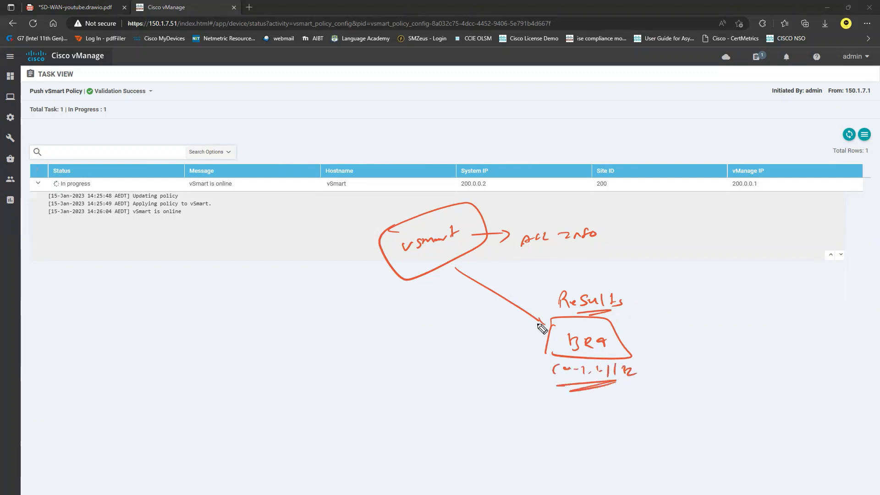
left_click_drag(542, 322, 553, 321)
mouse_move(616, 219)
left_mouse_down()
mouse_move(548, 220)
mouse_move(539, 257)
mouse_move(616, 219)
left_mouse_up()
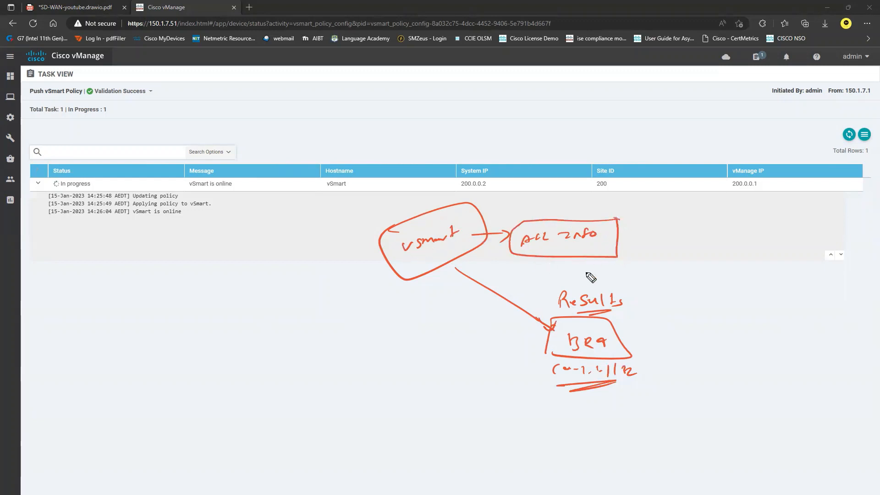
mouse_move(559, 245)
left_mouse_down()
mouse_move(589, 242)
mouse_move(610, 277)
mouse_move(600, 284)
left_mouse_up()
left_click_drag(601, 275, 603, 289)
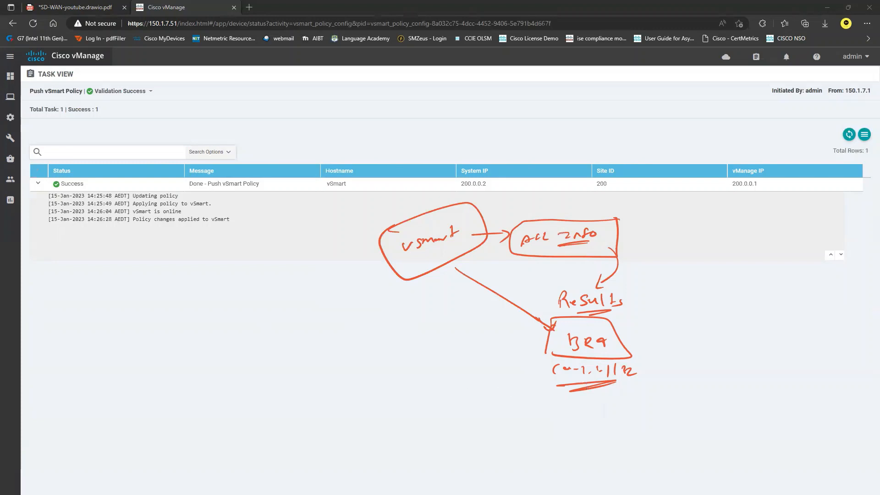
key("Escape")
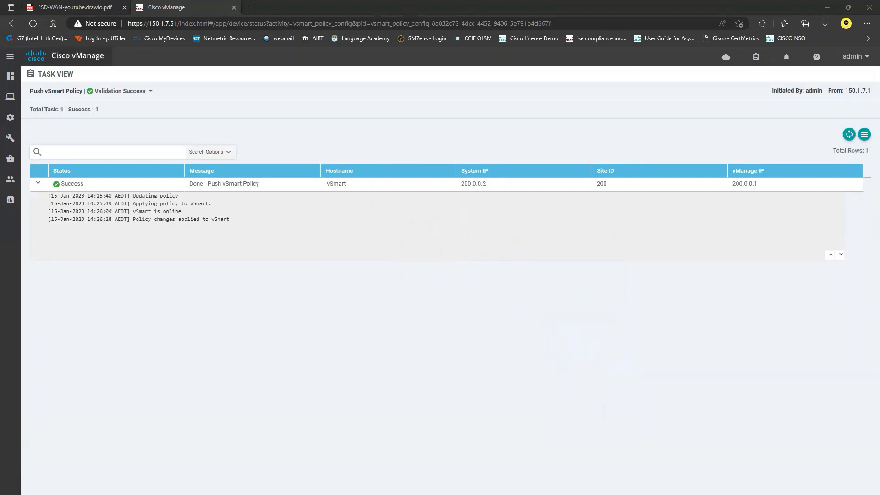
Bring the Solar-PuTTY terminals forward and log in to the BR2 console as admin with its password
key("alt+Tab")
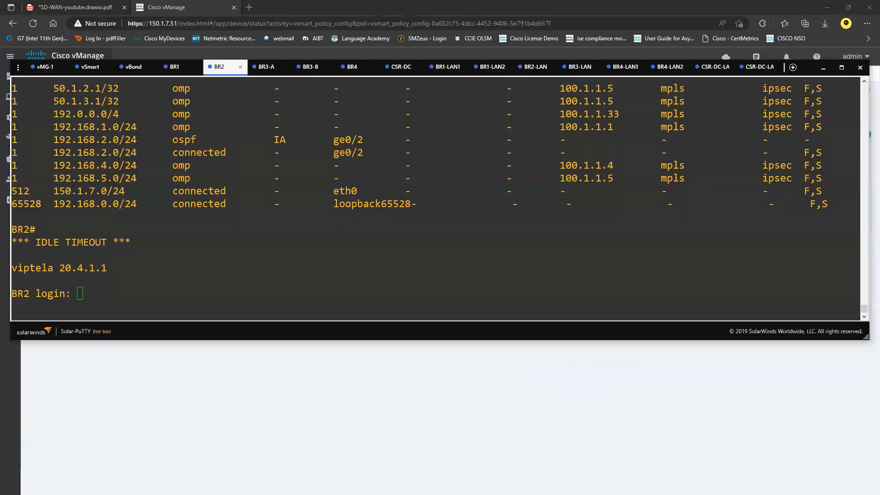
left_click(220, 294)
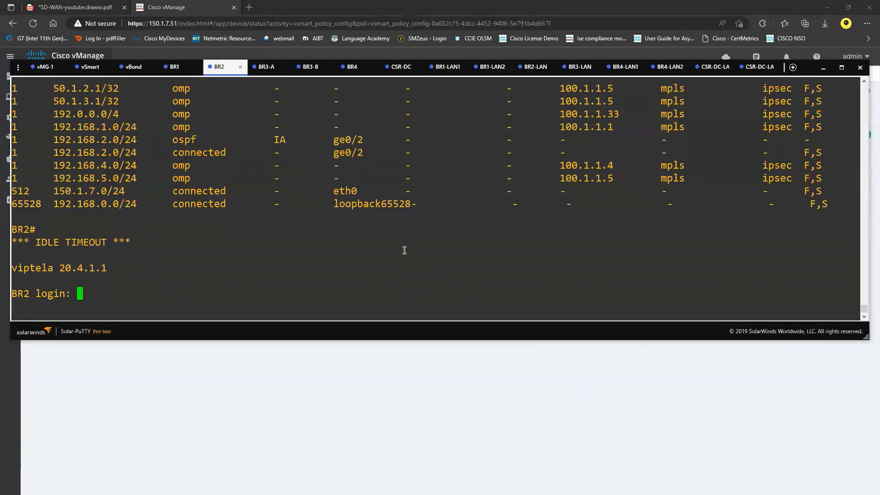
left_click(501, 414)
mouse_move(10, 117)
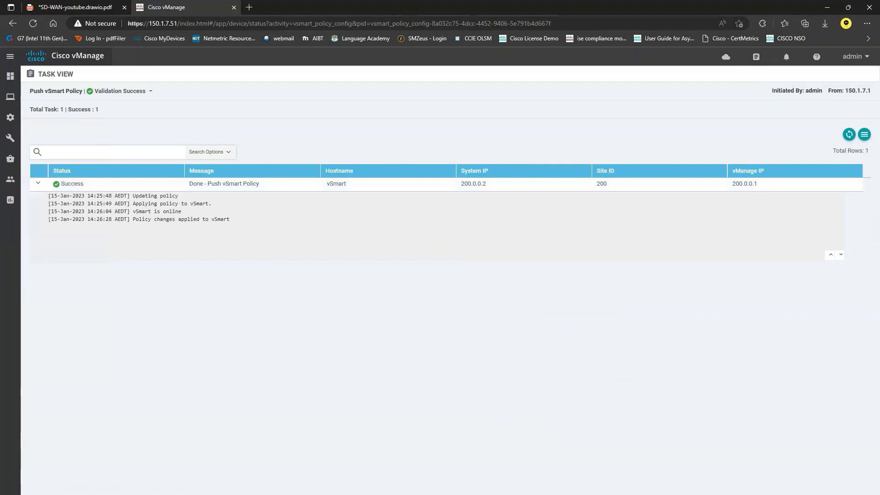
key("alt+Tab")
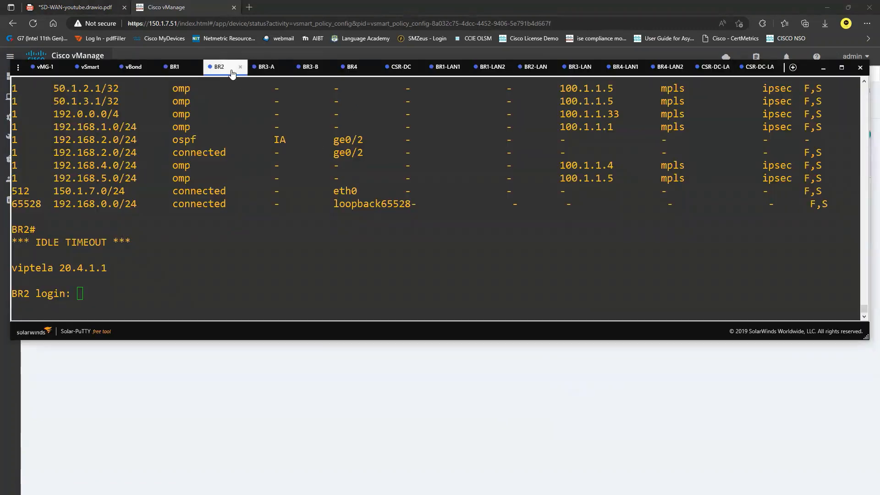
left_click(251, 253)
type("admin")
key("Return")
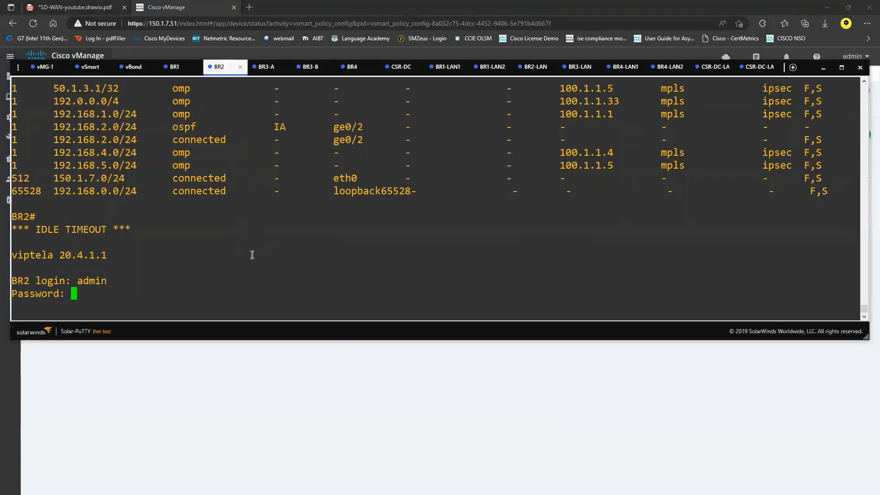
type("admin")
key("Return")
Run 'sh ip route' on BR2, page through, and highlight the 10.1.2.1/32 OMP route
type("s")
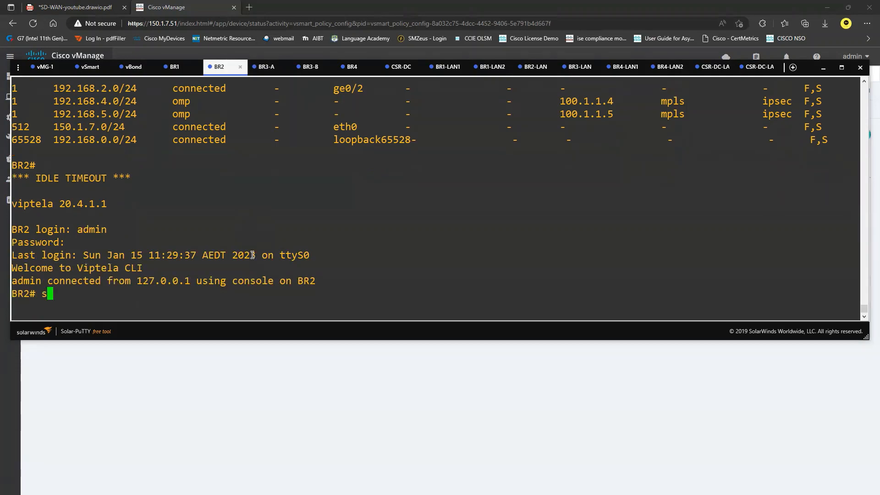
type("h ip route")
key("Return")
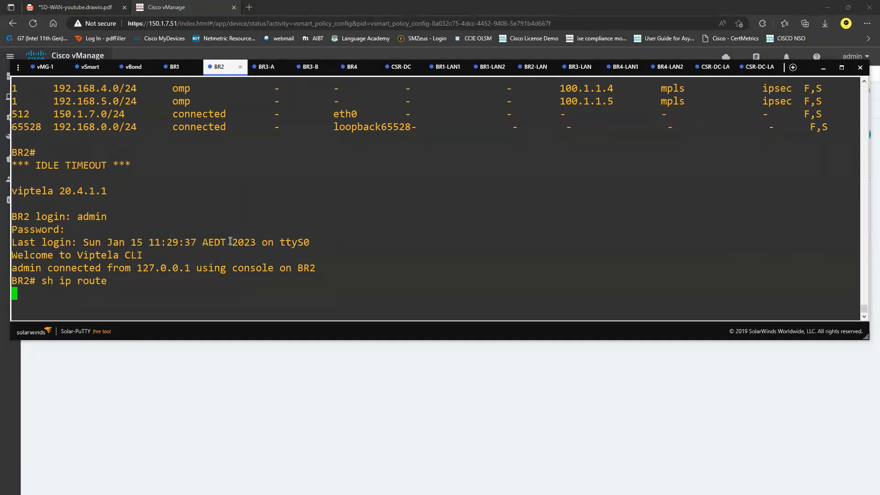
key("space")
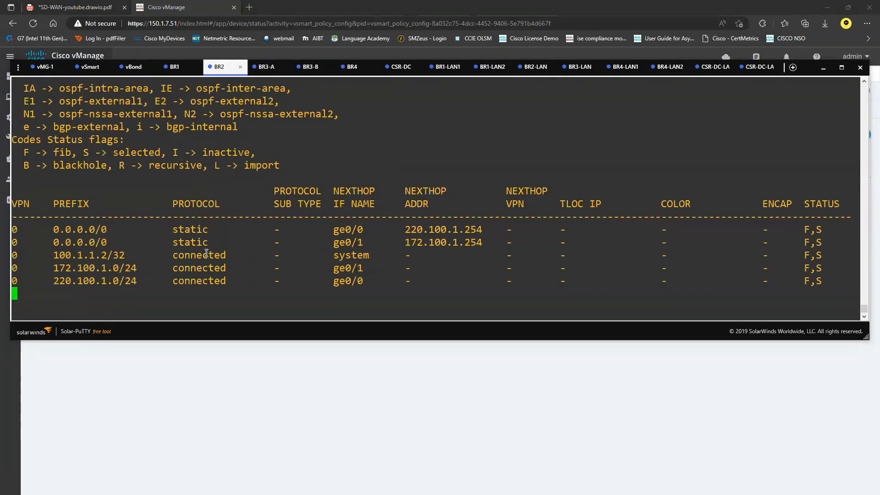
key("space")
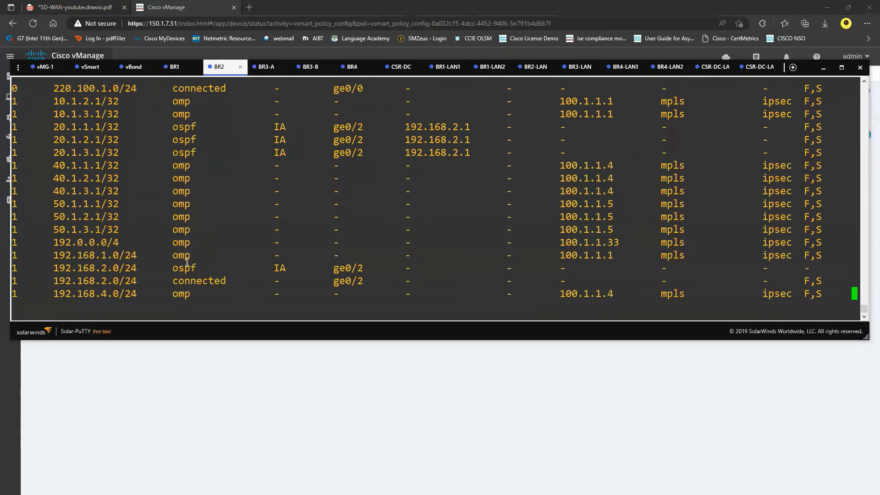
scroll(100, 236, "up", 3)
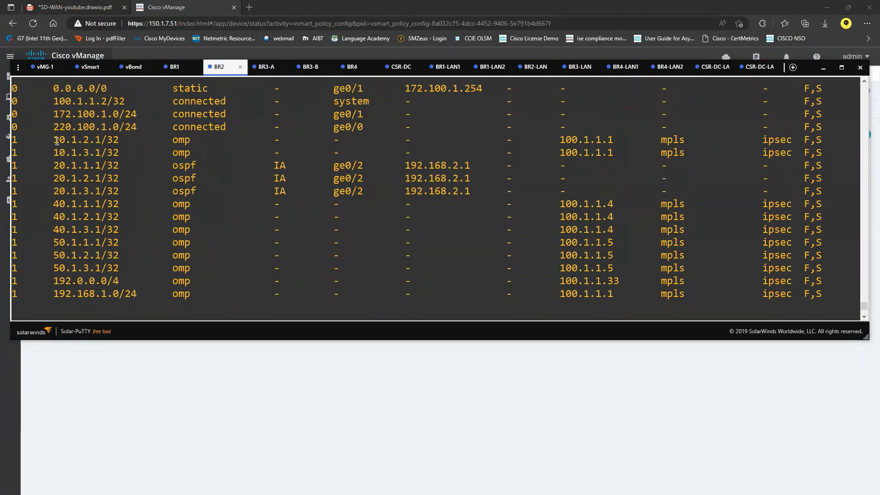
left_click_drag(54, 140, 116, 142)
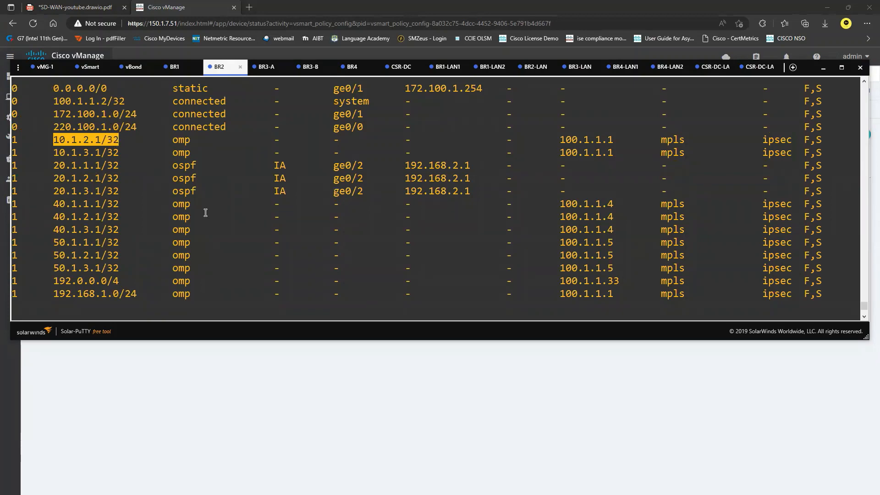
Switch to the BR4-LAN1 session and enter 'sh ip route ospf', then erase the ospf keyword
left_click(619, 69)
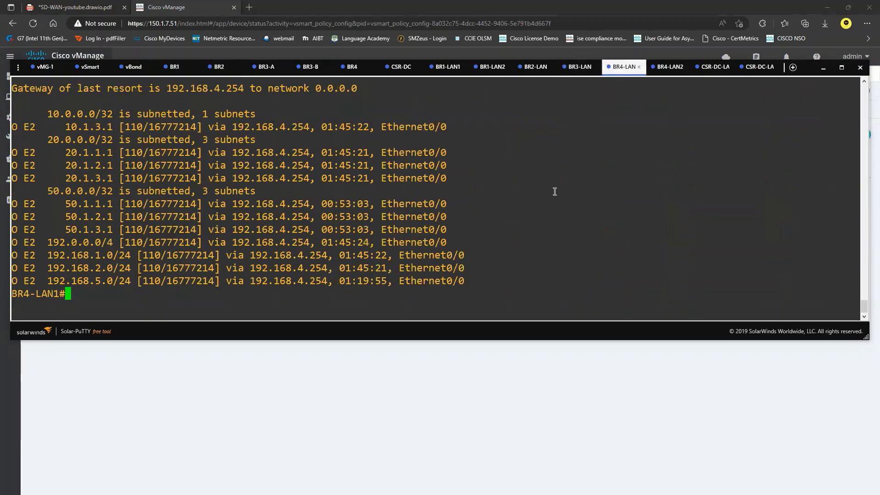
key("Return")
key("Return")
type("sh i")
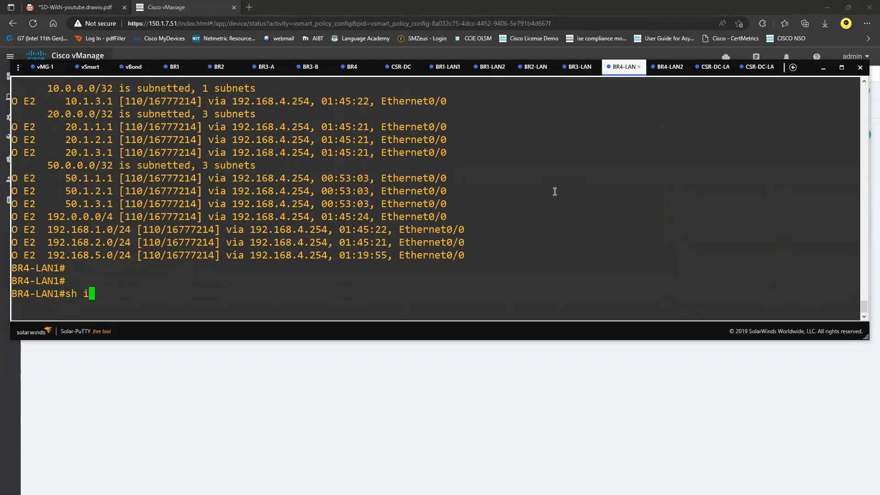
type("p route ospf")
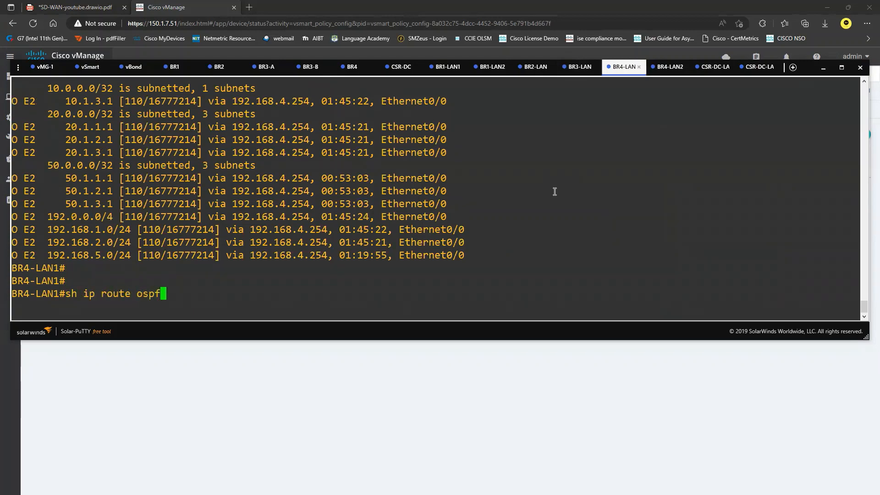
key("BackSpace")
key("BackSpace")
key("BackSpace")
key("BackSpace")
key("BackSpace")
key("BackSpace")
key("BackSpace")
key("BackSpace")
key("BackSpace")
key("BackSpace")
key("BackSpace")
key("BackSpace")
key("BackSpace")
key("BackSpace")
key("BackSpace")
key("BackSpace")
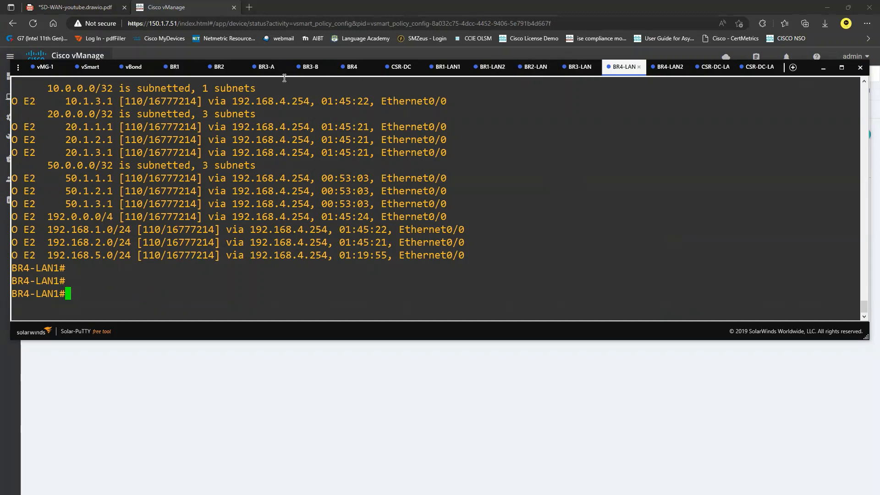
Switch to the BR4 console session and log in as admin
left_click(351, 69)
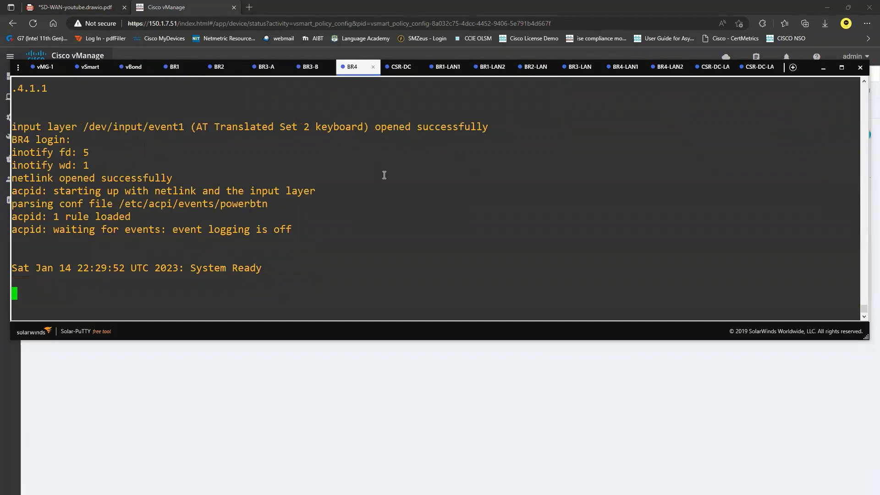
key("Return")
type("admin")
key("Return")
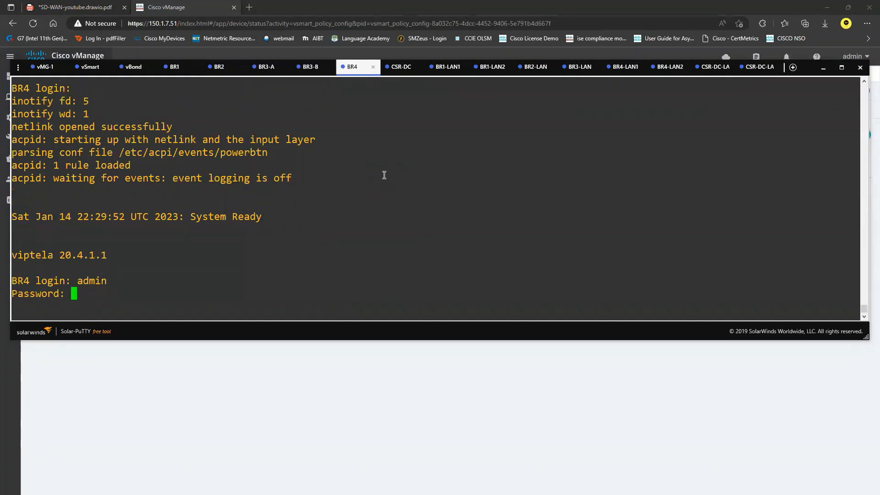
key("Return")
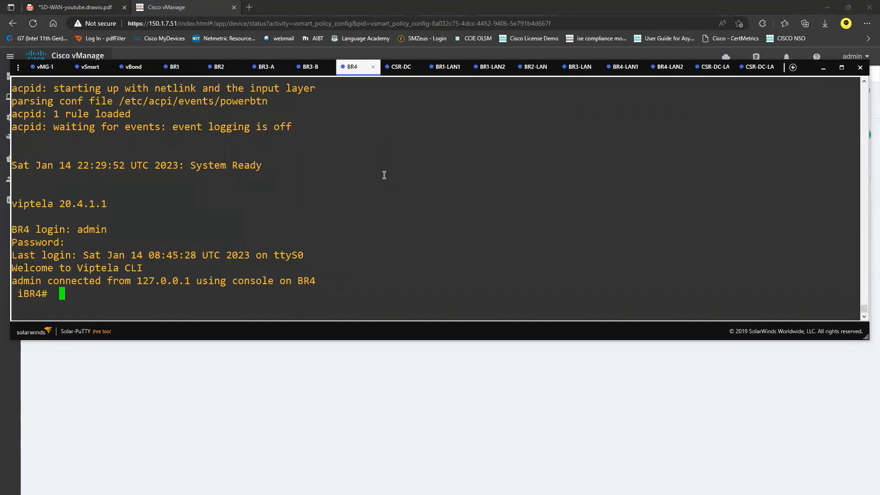
Run 'sh ip route' on BR4, highlight a route and page to the end, then hide the terminal
key("Return")
key("Return")
key("Return")
type("sh ip route")
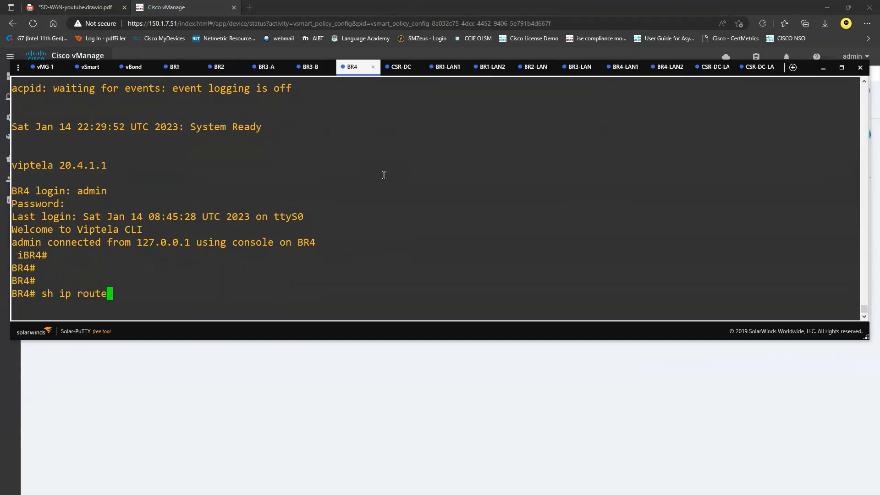
key("Return")
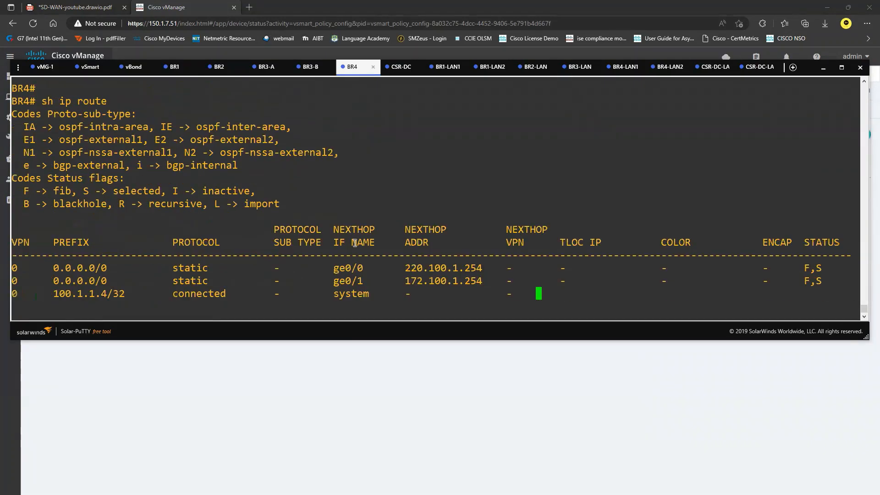
left_click_drag(54, 167, 124, 166)
double_click(153, 182)
key("Return")
key("Return")
key("Return")
key("Return")
key("Return")
key("Return")
key("Return")
key("Return")
key("Return")
key("Return")
key("Return")
key("Return")
key("Return")
key("Return")
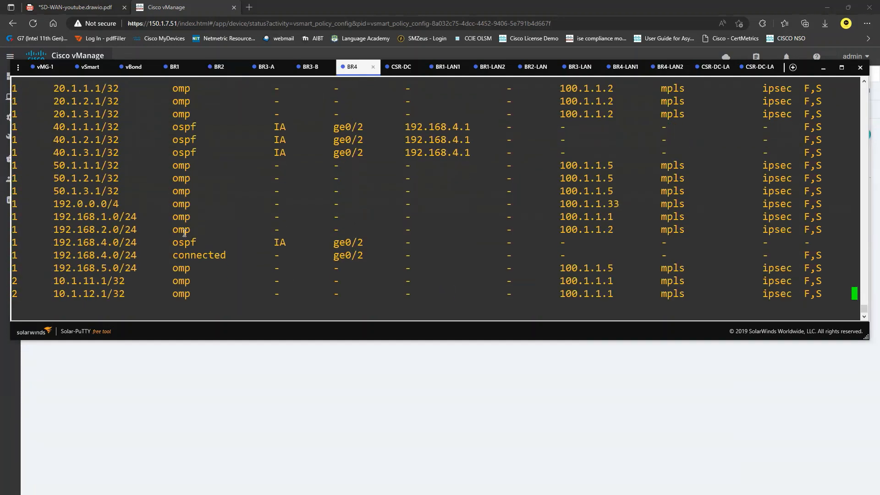
key("Return")
key("Return")
key("Return")
key("Return")
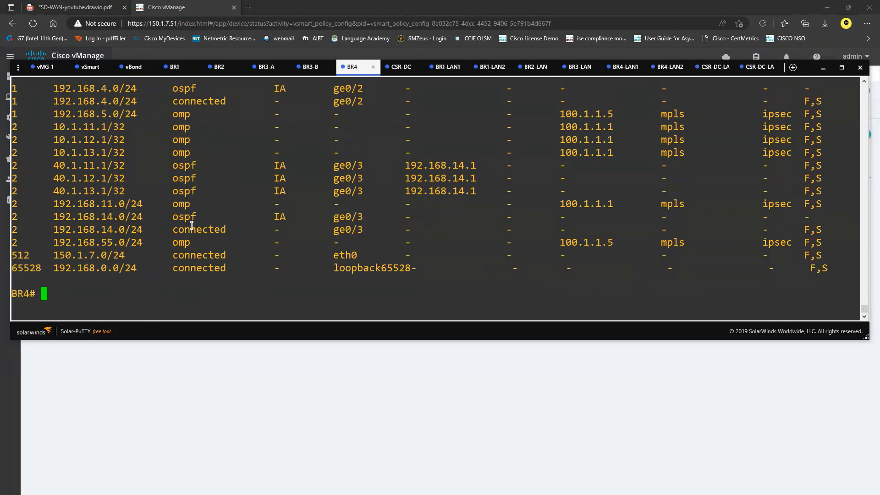
left_click(352, 356)
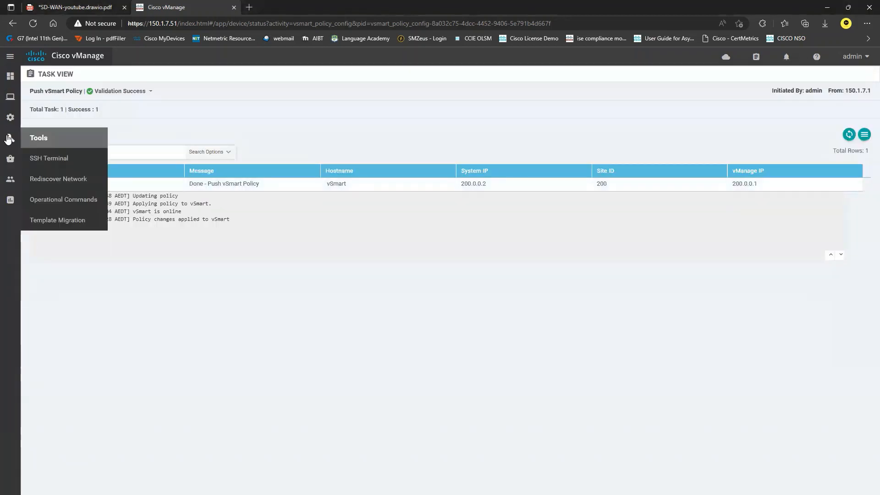
Deactivate the CentralPOL policy from Configuration > Policies and confirm
left_click(58, 237)
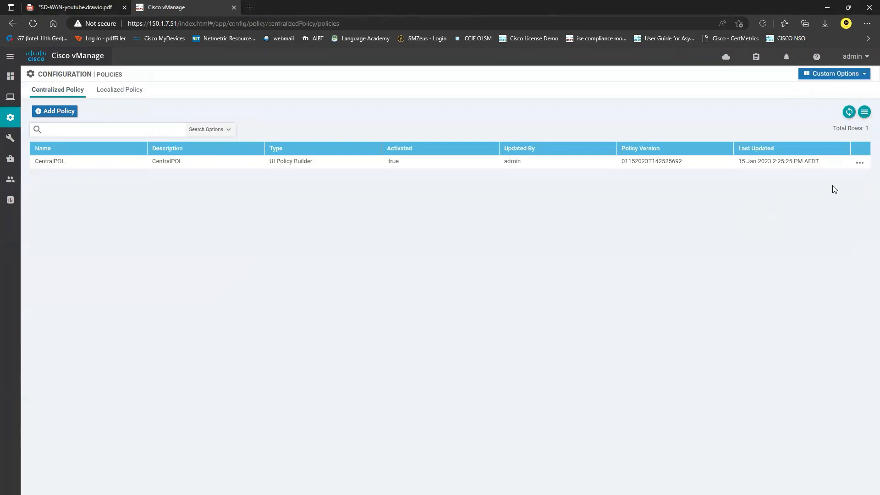
left_click(860, 162)
left_click(833, 239)
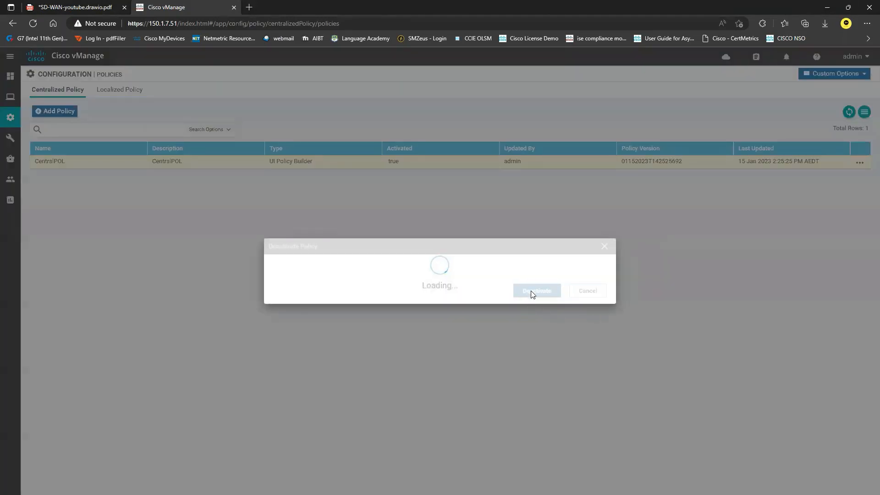
left_click(536, 316)
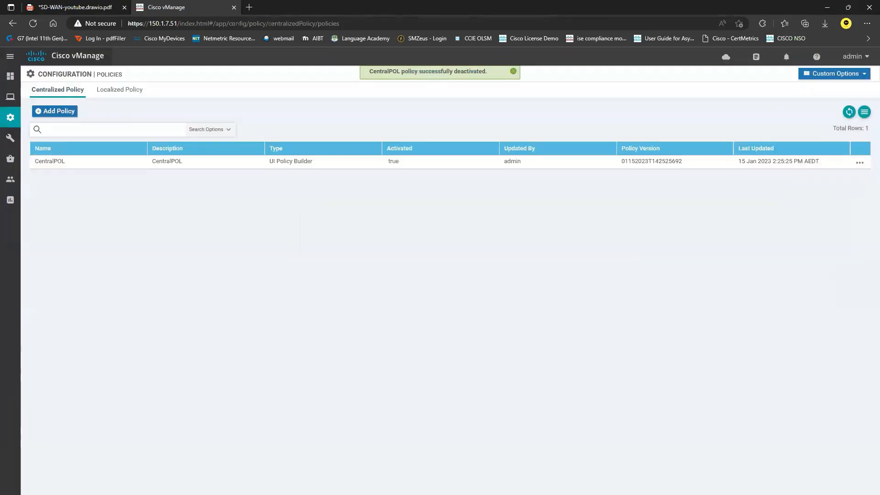
Check the 10.1.2.1/32 route in BR4's routing table, then hide the terminal
key("alt+Tab")
scroll(83, 140, "up", 3)
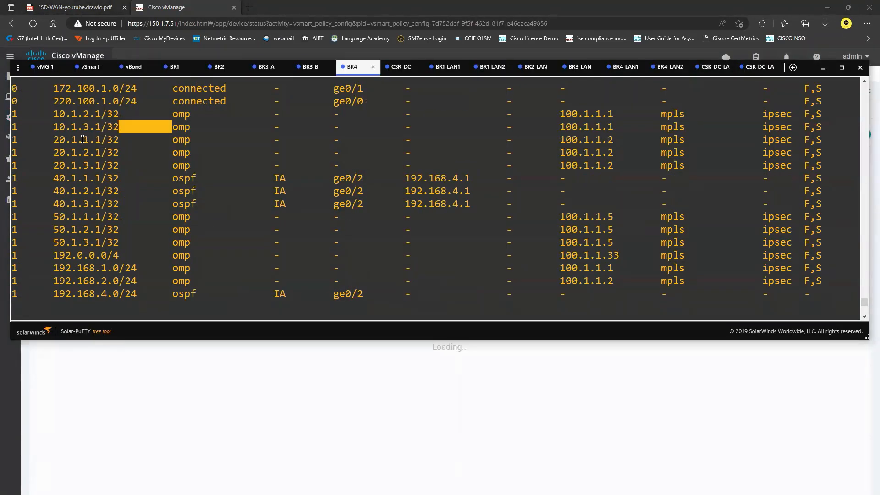
left_click_drag(52, 113, 134, 117)
left_click(146, 150)
left_click(393, 405)
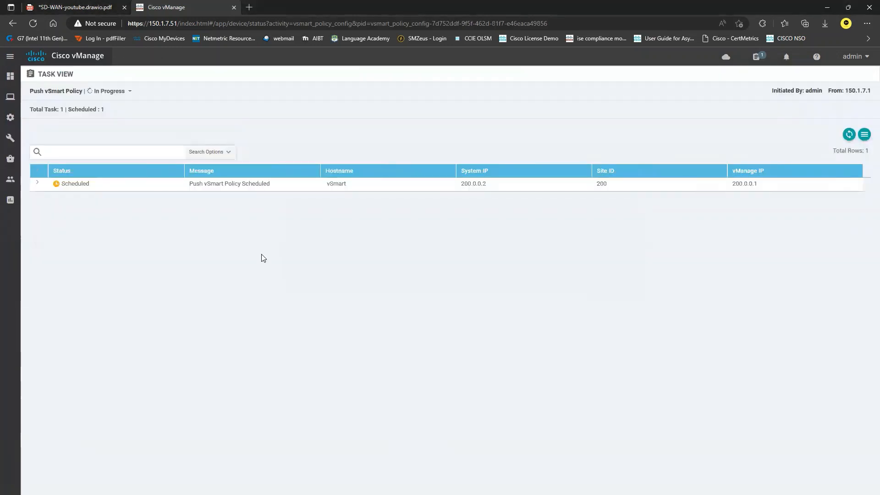
Expand the push task details and sketch BR1 with prefix 10.1.2.1/32 linked to vSmart
left_click(38, 184)
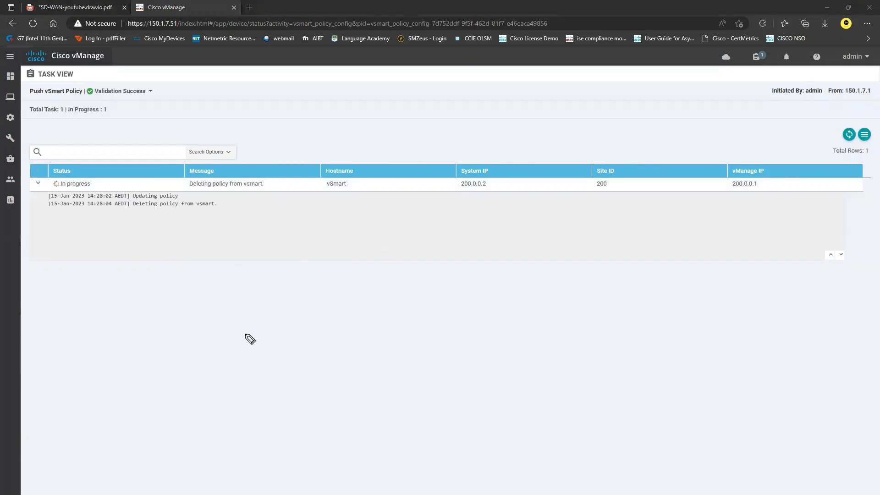
mouse_move(281, 307)
left_mouse_down()
mouse_move(304, 306)
mouse_move(259, 299)
mouse_move(258, 337)
mouse_move(301, 283)
left_mouse_up()
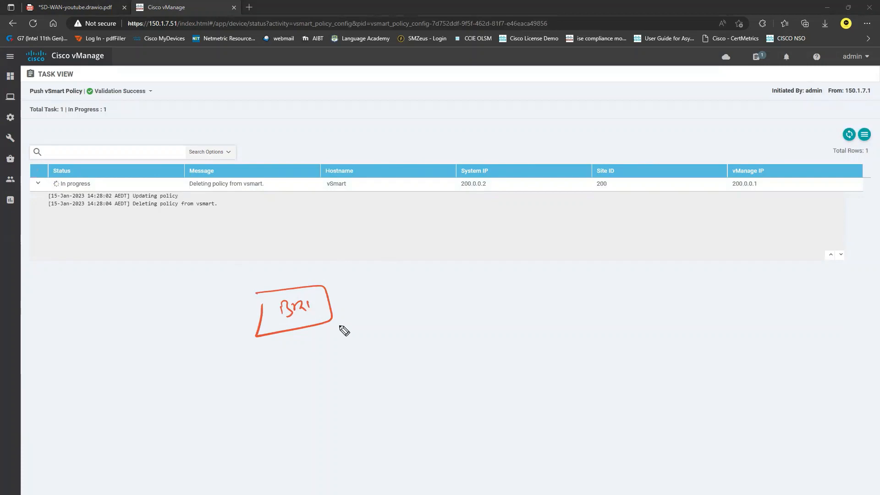
left_click_drag(299, 334, 292, 363)
left_click_drag(261, 363, 325, 365)
left_click_drag(252, 379, 251, 392)
left_click_drag(262, 390, 348, 394)
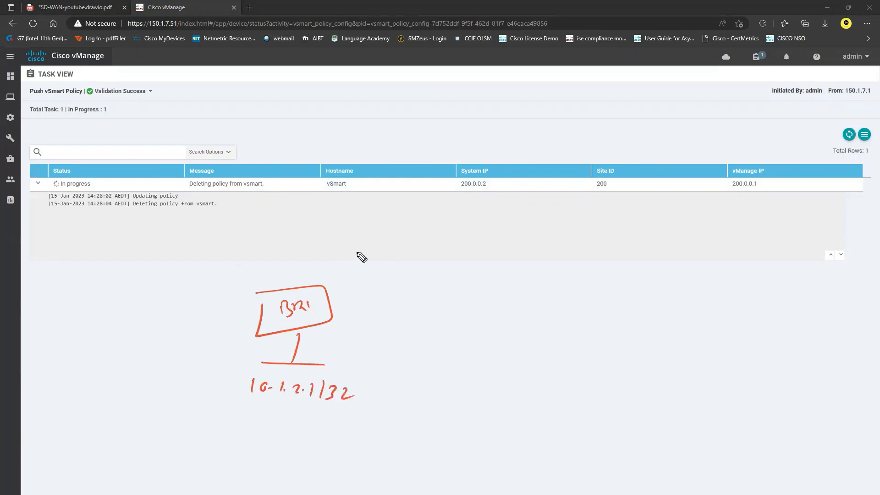
left_click_drag(300, 285, 311, 277)
left_click_drag(401, 239, 405, 237)
left_click_drag(413, 213, 424, 211)
left_click_drag(438, 210, 431, 221)
mouse_move(438, 218)
left_mouse_down()
mouse_move(476, 229)
mouse_move(431, 184)
left_mouse_up()
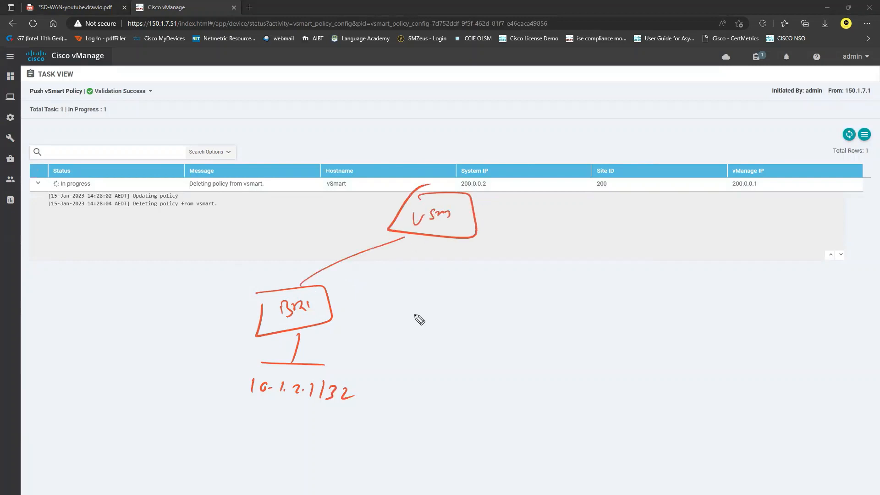
left_click_drag(244, 407, 327, 416)
Sketch a blocked vSmart–BR4 link plus BR2, BR3 and DC grouped under vSmart
mouse_move(469, 236)
left_mouse_down()
mouse_move(532, 307)
mouse_move(567, 301)
left_mouse_up()
mouse_move(523, 285)
left_mouse_down()
mouse_move(548, 285)
mouse_move(508, 285)
mouse_move(528, 283)
left_mouse_up()
mouse_move(481, 218)
left_mouse_down()
mouse_move(556, 226)
mouse_move(598, 250)
mouse_move(617, 241)
left_mouse_up()
mouse_move(618, 232)
left_mouse_down()
mouse_move(647, 256)
mouse_move(599, 227)
left_mouse_up()
left_click_drag(493, 192, 584, 196)
left_click_drag(642, 200, 585, 196)
mouse_move(649, 192)
left_mouse_down()
mouse_move(702, 220)
mouse_move(630, 199)
left_mouse_up()
left_click_drag(452, 184, 573, 155)
left_click_drag(634, 145, 629, 157)
left_click_drag(626, 148, 661, 152)
mouse_move(611, 129)
left_mouse_down()
mouse_move(683, 157)
mouse_move(623, 128)
left_mouse_up()
mouse_move(689, 125)
left_mouse_down()
mouse_move(728, 188)
mouse_move(685, 255)
left_mouse_up()
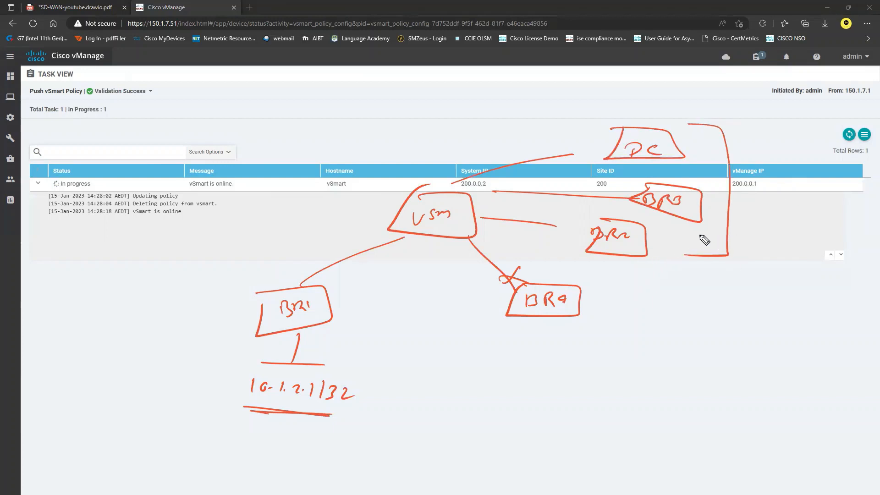
left_click_drag(588, 305, 603, 306)
Draw BR1's advertisement arrows, tick DC, BR3, BR2, note 'Partial Block' under BR4, then clear and return to BR4's terminal
left_click_drag(300, 290, 406, 238)
left_click_drag(406, 239, 385, 257)
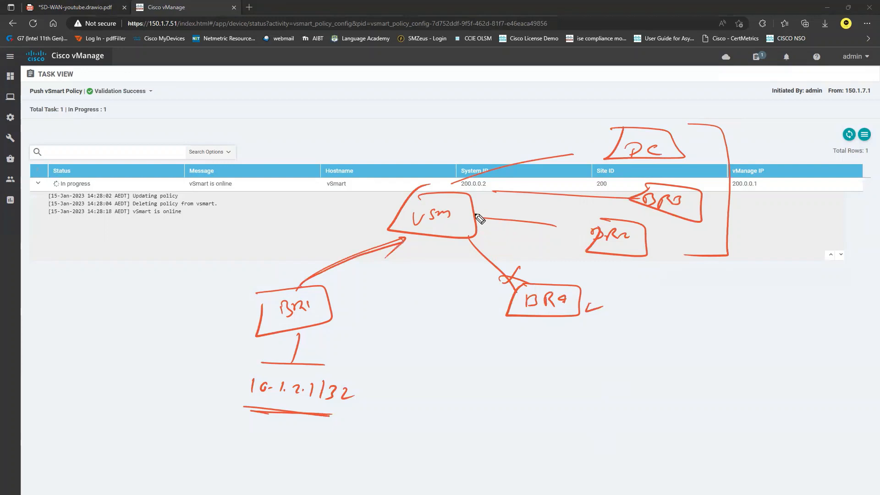
mouse_move(444, 187)
left_mouse_down()
mouse_move(510, 170)
mouse_move(466, 217)
left_mouse_up()
left_click_drag(582, 140, 608, 134)
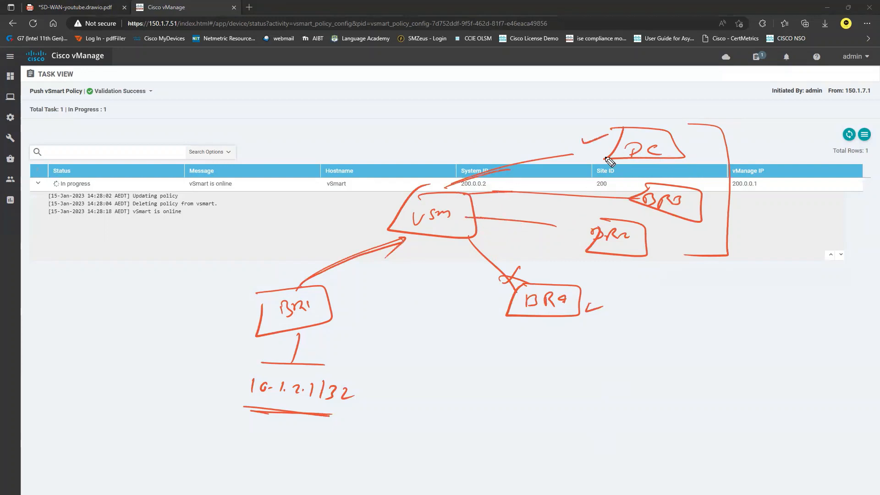
left_click_drag(620, 189, 639, 185)
left_click_drag(583, 224, 608, 218)
mouse_move(520, 267)
left_mouse_down()
mouse_move(509, 280)
mouse_move(527, 285)
left_mouse_up()
left_click_drag(514, 362, 673, 369)
left_click_drag(541, 379, 580, 377)
left_click_drag(582, 383, 672, 382)
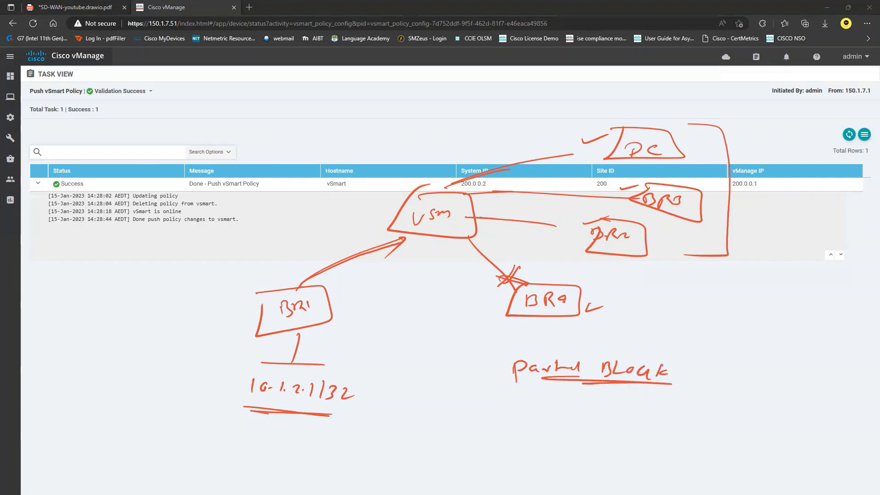
key("Escape")
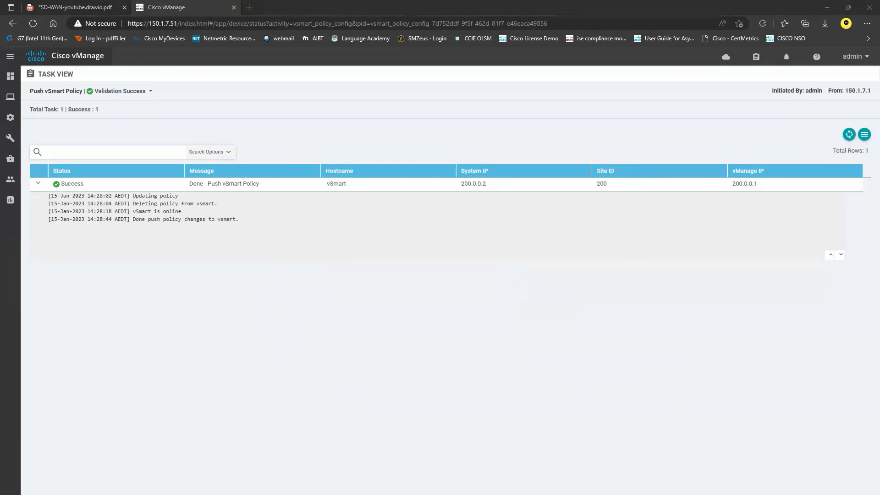
key("alt+Tab")
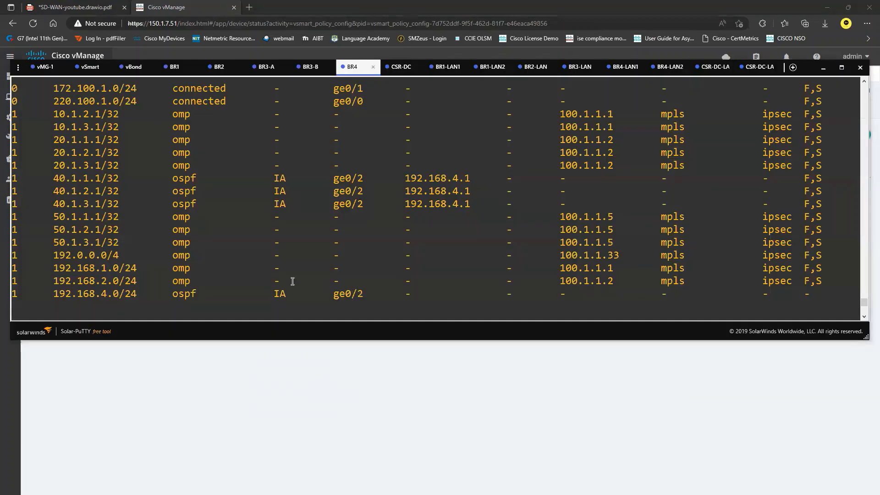
Rerun 'sh ip route' on BR4 and page to the end, highlighting 10.1.2.1/32 and 10.1.1.1/32
left_click_drag(50, 115, 132, 115)
scroll(178, 206, "down", 5)
type("sh ip route")
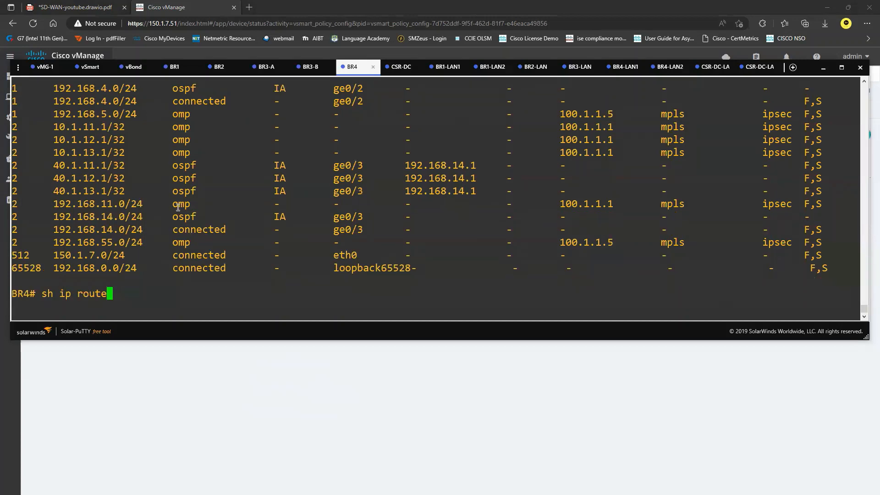
key("Return")
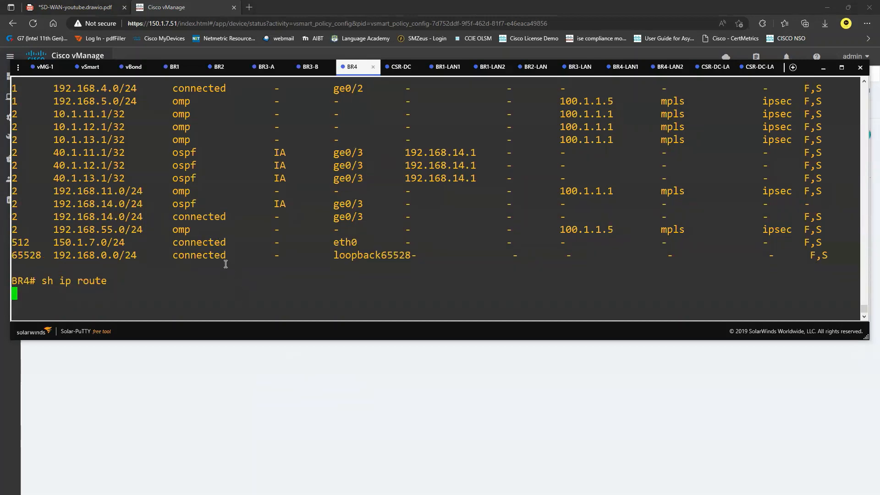
key("Return")
key("Return")
key("Return")
key("Return")
key("Return")
key("Return")
key("Return")
key("Return")
key("Return")
key("Return")
key("Return")
key("Return")
left_click_drag(55, 159, 130, 166)
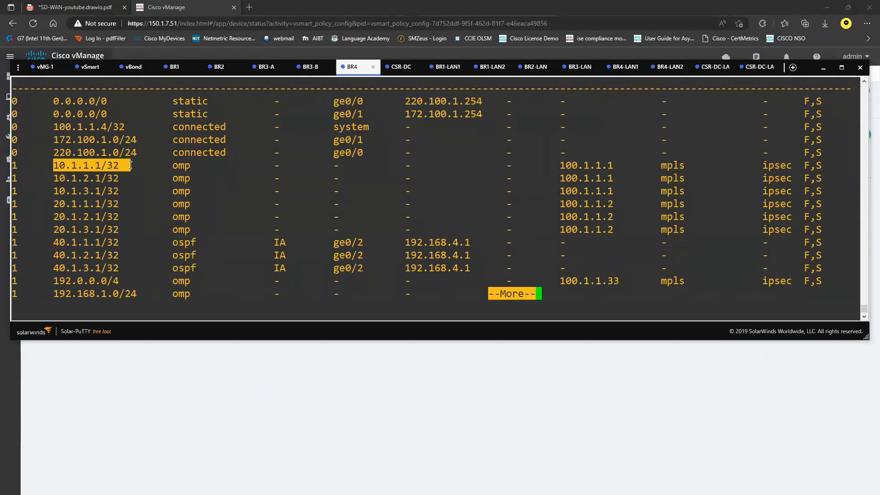
left_click(161, 206)
key("Return")
key("Return")
key("Return")
key("Return")
key("Return")
key("Return")
key("Return")
key("Return")
key("Return")
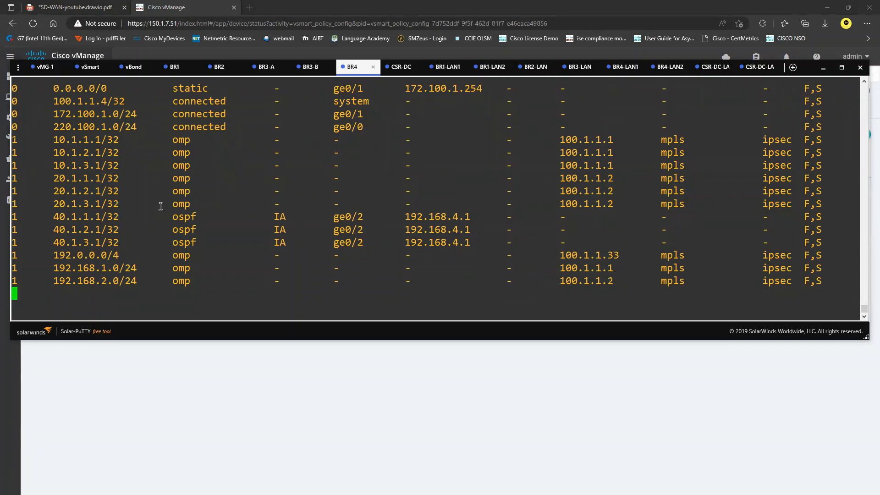
key("Return")
key("Return")
key("Return")
key("Return")
key("Return")
key("Return")
key("Return")
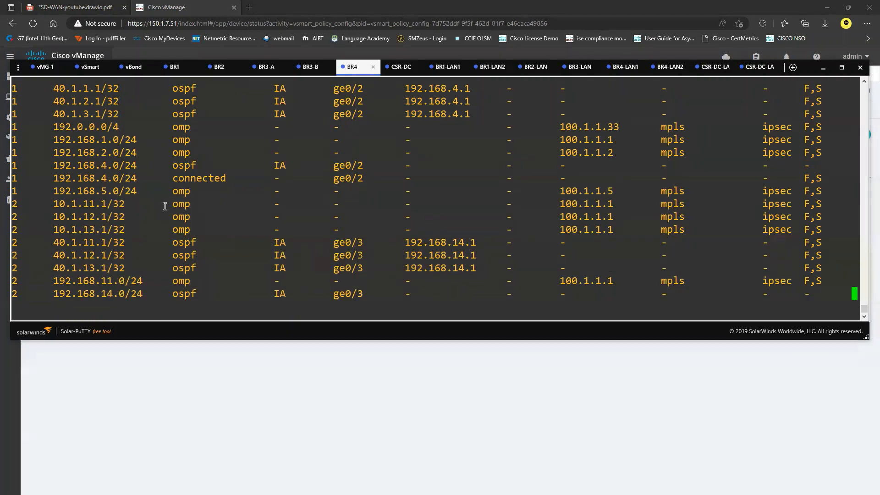
Return to vManage and open the Prefix lists under centralized policy Custom Options > Lists
left_click(247, 415)
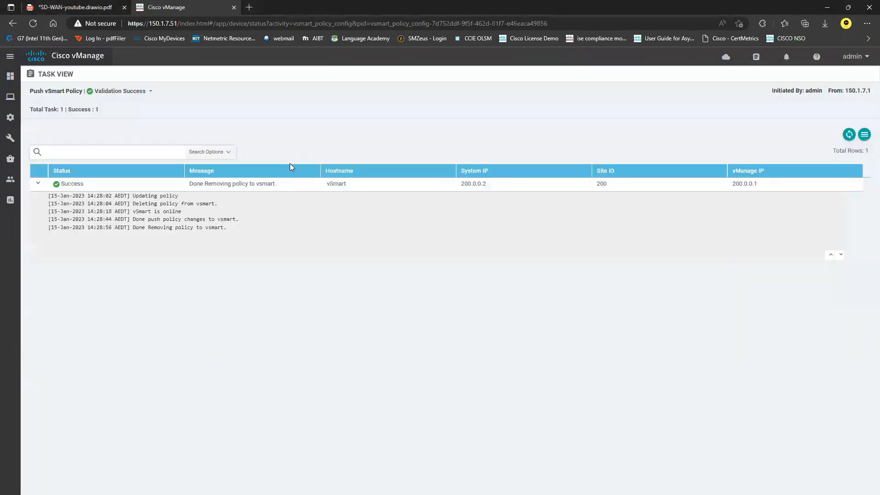
mouse_move(9, 121)
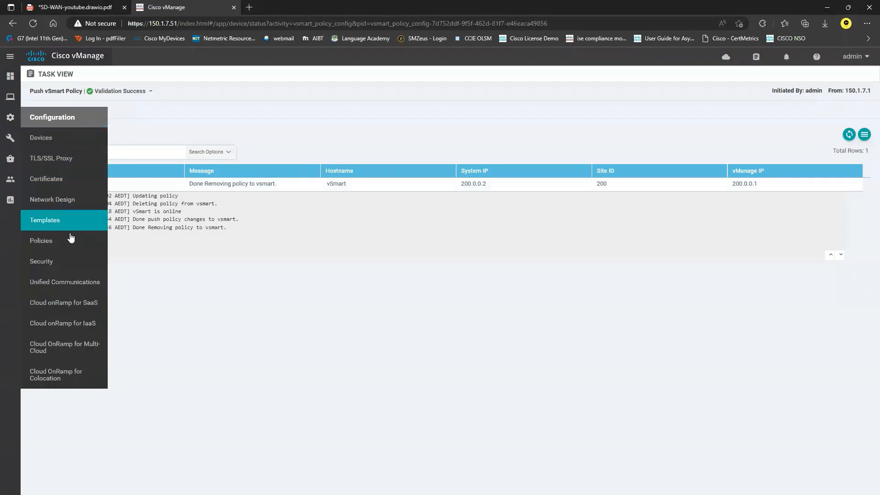
left_click(48, 242)
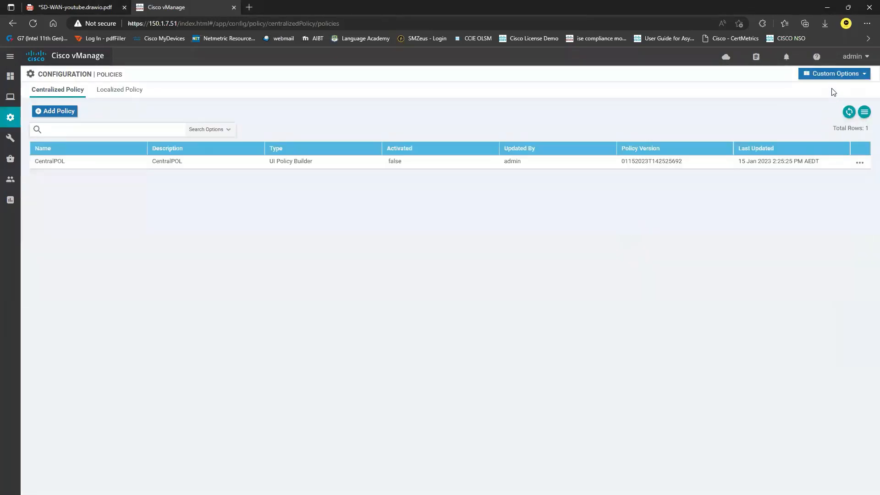
left_click(835, 74)
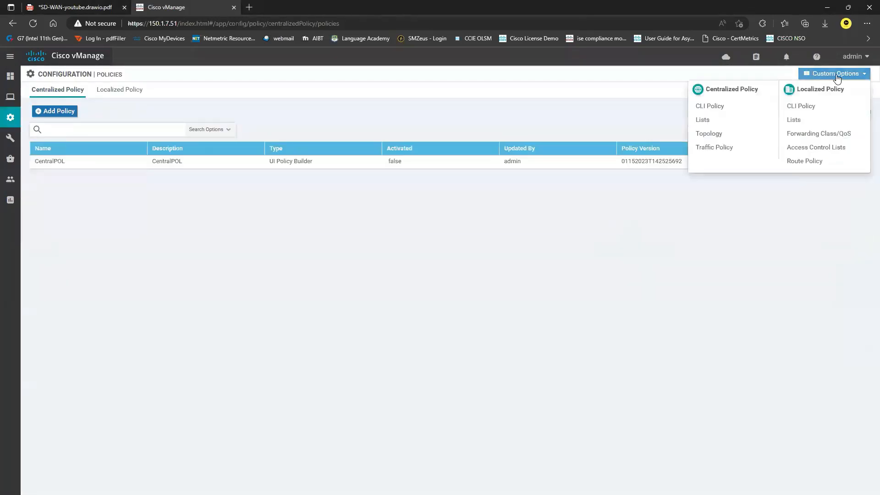
left_click(703, 120)
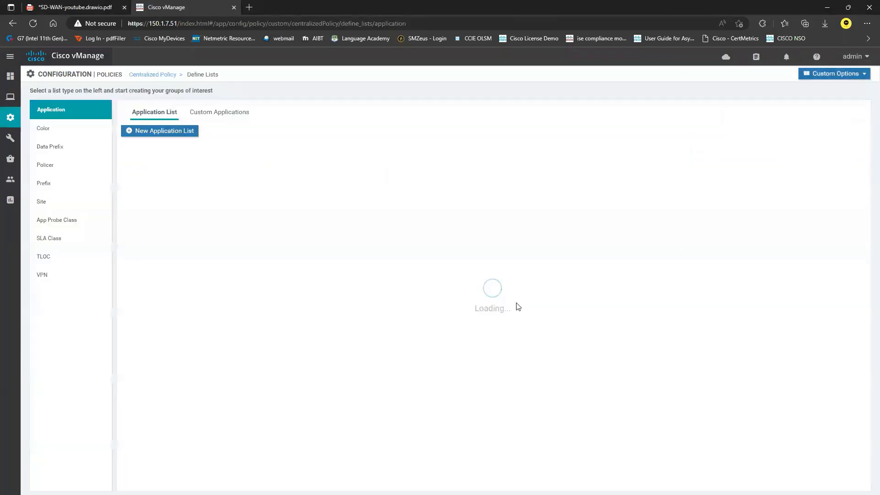
left_click(71, 187)
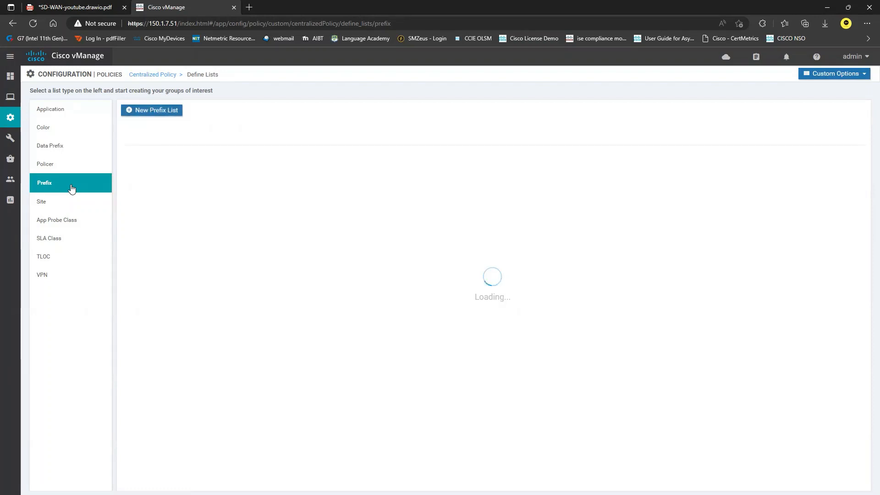
Create prefix list 10-1-2-1 with prefix 10.1.2.1/32
left_click(158, 110)
left_click(178, 145)
type("10")
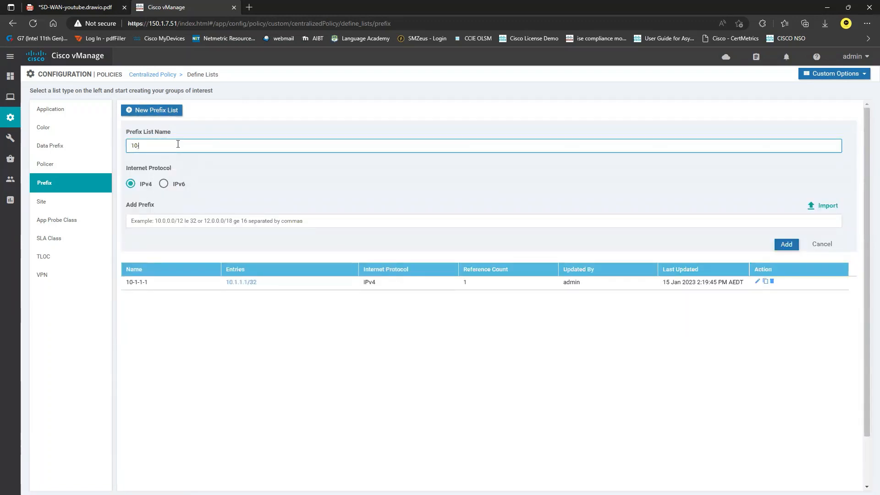
type("-2-1")
left_click(182, 225)
type("10.1.2.1/32")
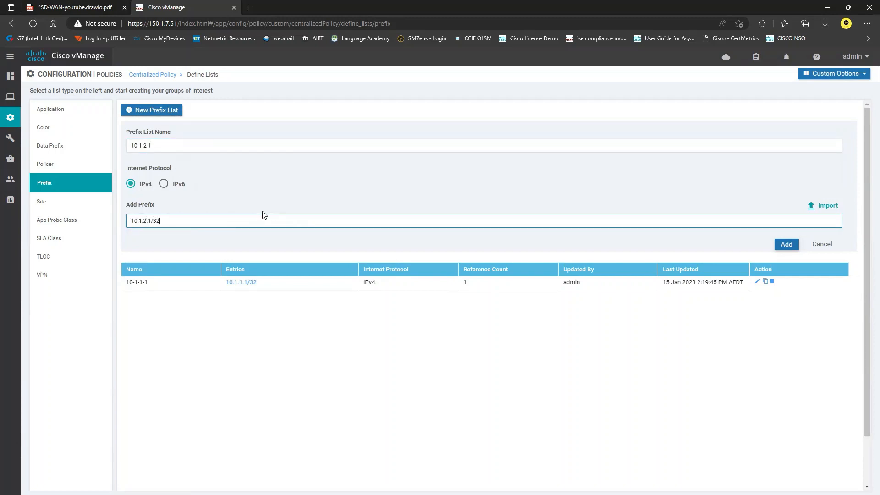
left_click(786, 245)
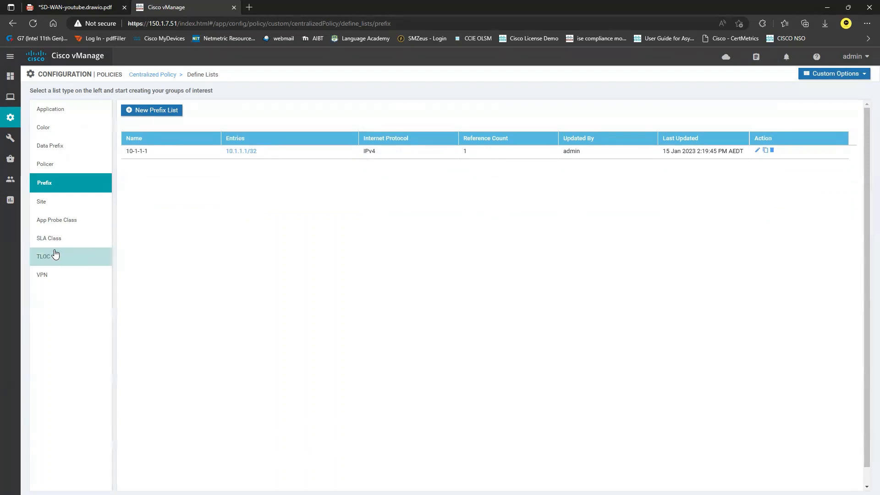
Create site list BR4 containing site 4, then go back to the Centralized Policy list
left_click(59, 203)
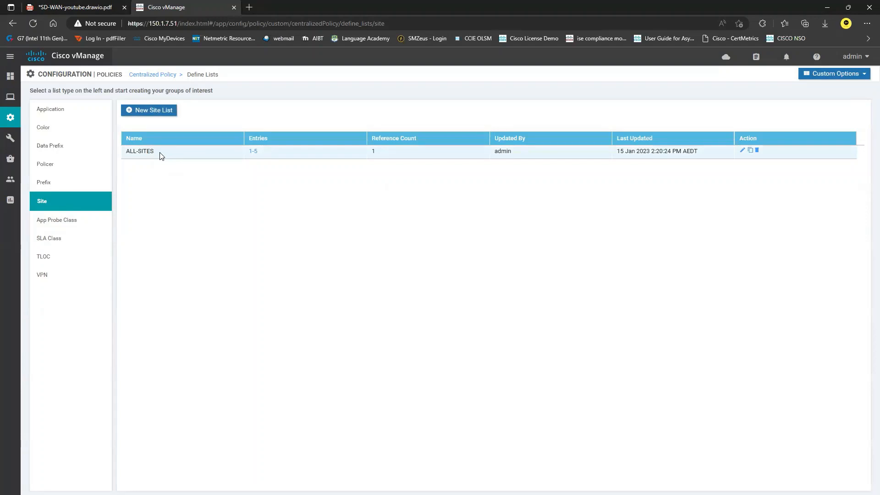
left_click(158, 113)
left_click(191, 146)
type("BR4")
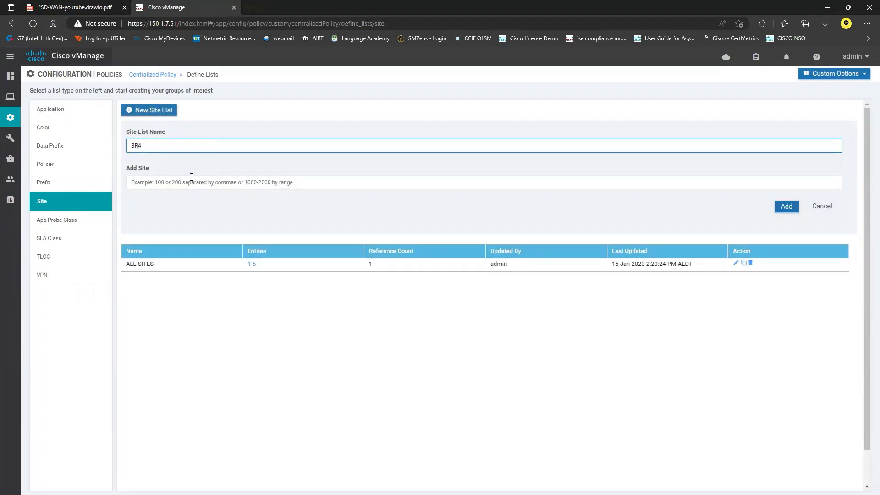
left_click(192, 178)
type("4")
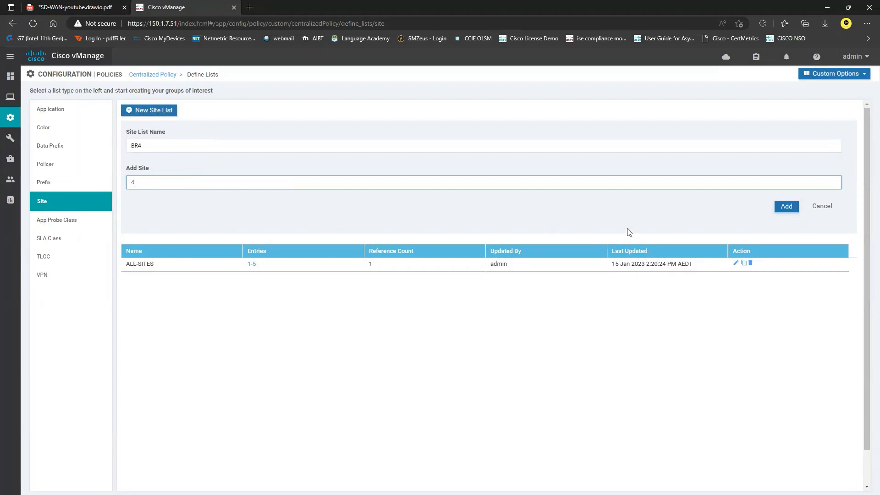
left_click(785, 211)
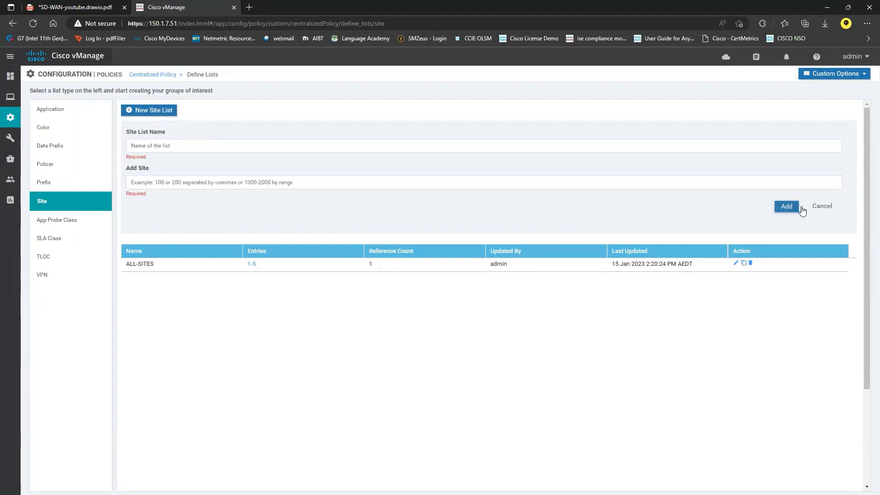
left_click(44, 274)
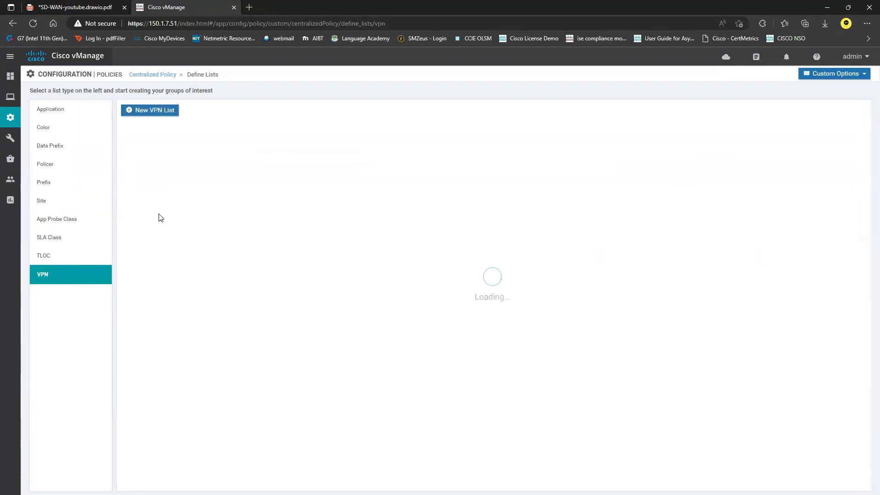
left_click(157, 75)
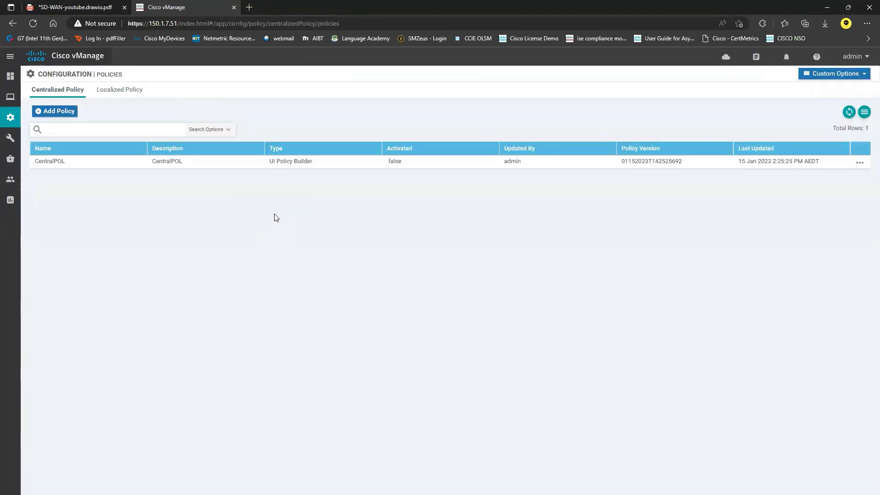
Open CentralPOL in edit mode and enable on-screen drawing to review its application
left_click(859, 162)
left_click(833, 215)
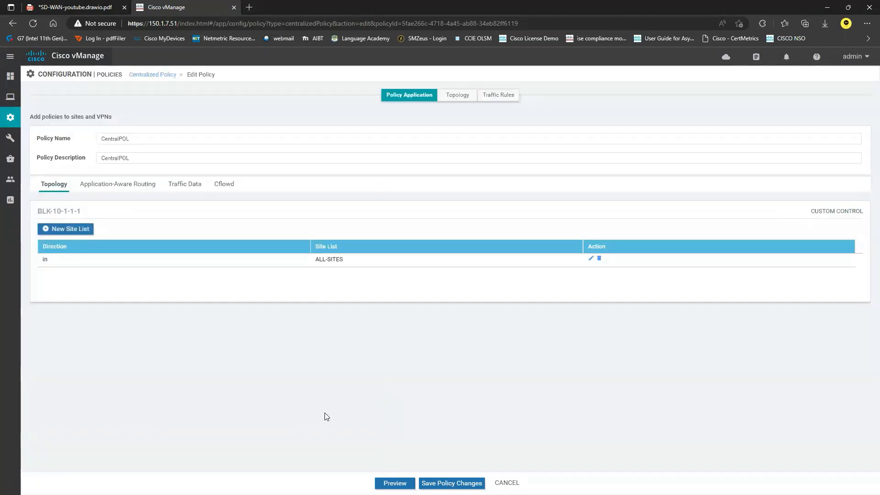
key("ctrl+2")
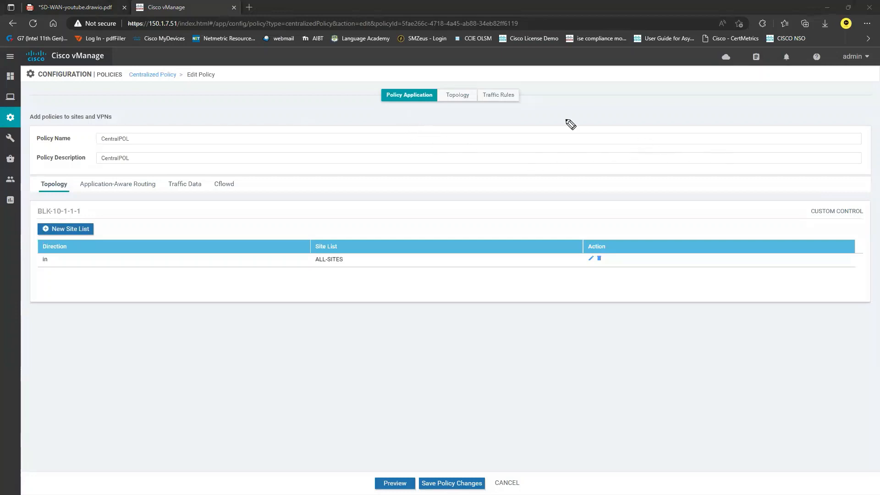
mouse_move(809, 76)
left_mouse_down()
mouse_move(852, 97)
mouse_move(873, 75)
mouse_move(825, 63)
left_mouse_up()
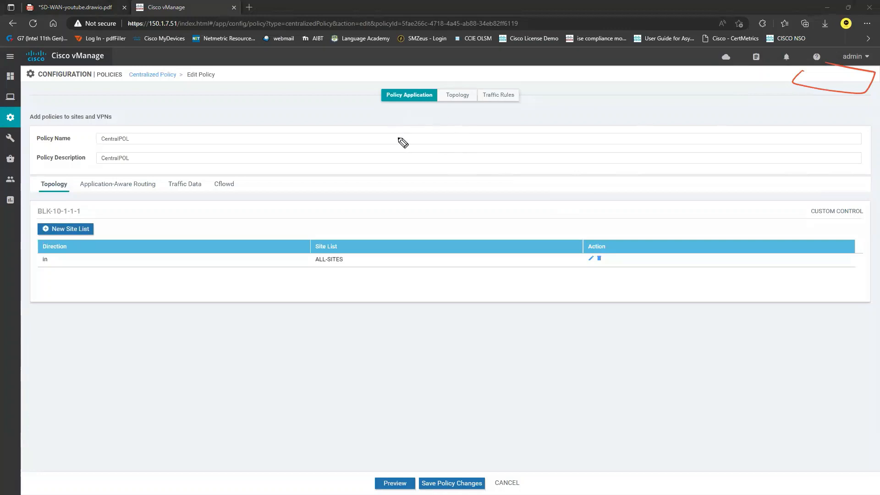
mouse_move(383, 111)
left_mouse_down()
mouse_move(428, 114)
mouse_move(445, 83)
mouse_move(373, 104)
left_mouse_up()
mouse_move(477, 88)
left_mouse_down()
mouse_move(450, 81)
mouse_move(458, 110)
mouse_move(478, 77)
mouse_move(484, 87)
mouse_move(545, 100)
mouse_move(601, 99)
left_mouse_up()
mouse_move(457, 106)
left_mouse_down()
mouse_move(505, 128)
mouse_move(578, 131)
mouse_move(573, 137)
left_mouse_up()
left_click_drag(408, 105, 416, 121)
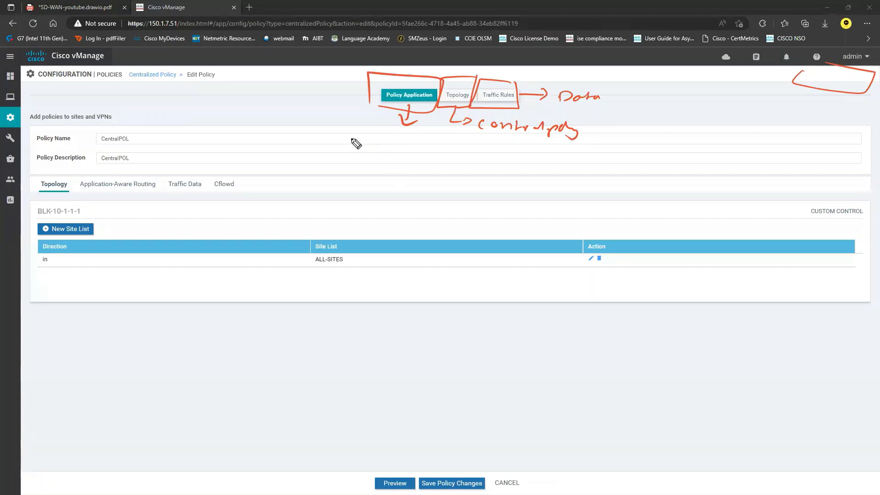
mouse_move(353, 137)
left_mouse_down()
mouse_move(424, 144)
mouse_move(403, 157)
mouse_move(433, 157)
mouse_move(406, 184)
mouse_move(442, 177)
mouse_move(427, 192)
left_mouse_up()
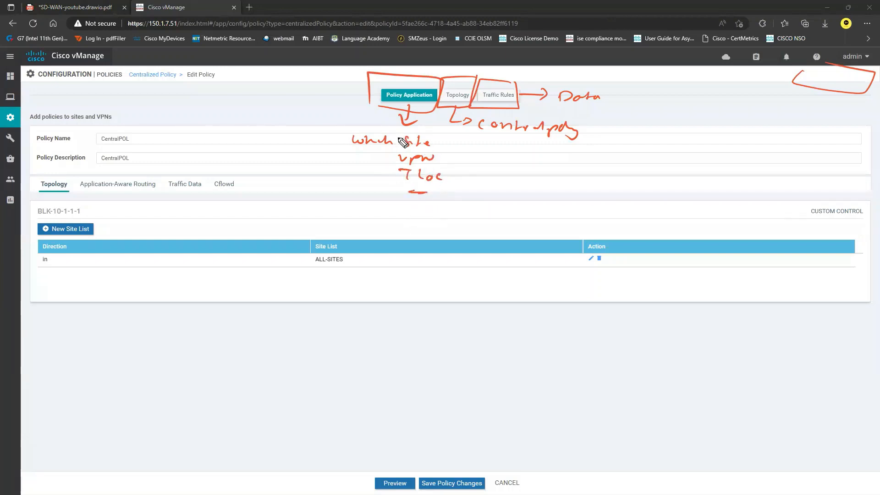
left_click_drag(391, 138, 395, 183)
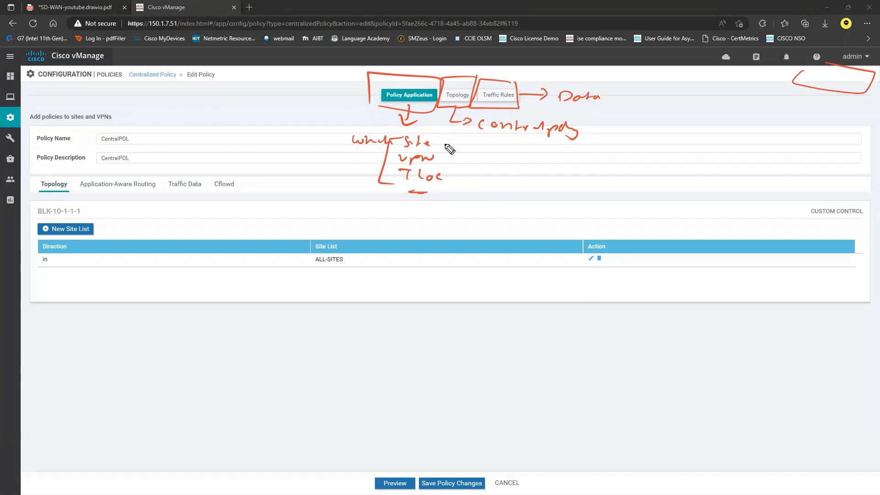
left_click_drag(458, 123, 479, 123)
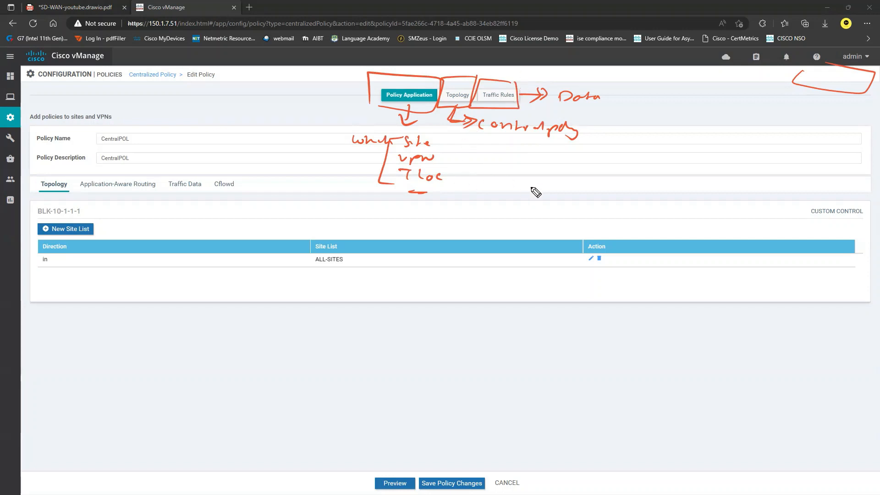
mouse_move(477, 79)
left_mouse_down()
mouse_move(464, 101)
mouse_move(477, 82)
left_mouse_up()
left_click_drag(493, 144, 567, 146)
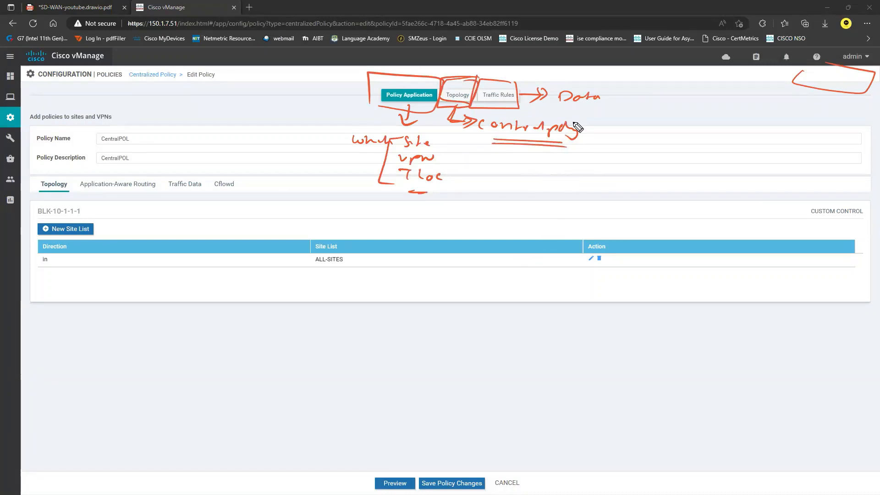
mouse_move(394, 112)
left_mouse_down()
mouse_move(444, 85)
mouse_move(377, 101)
left_mouse_up()
mouse_move(46, 317)
left_mouse_down()
mouse_move(37, 354)
mouse_move(161, 327)
mouse_move(56, 342)
left_mouse_up()
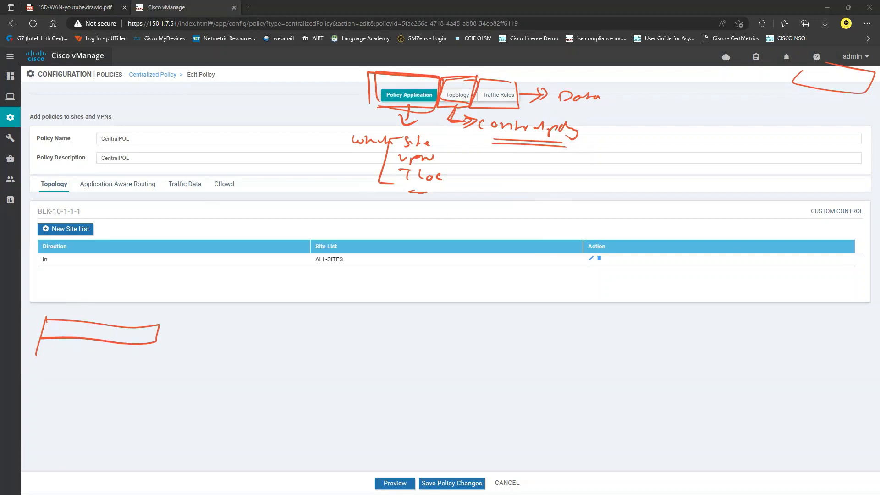
key("Escape")
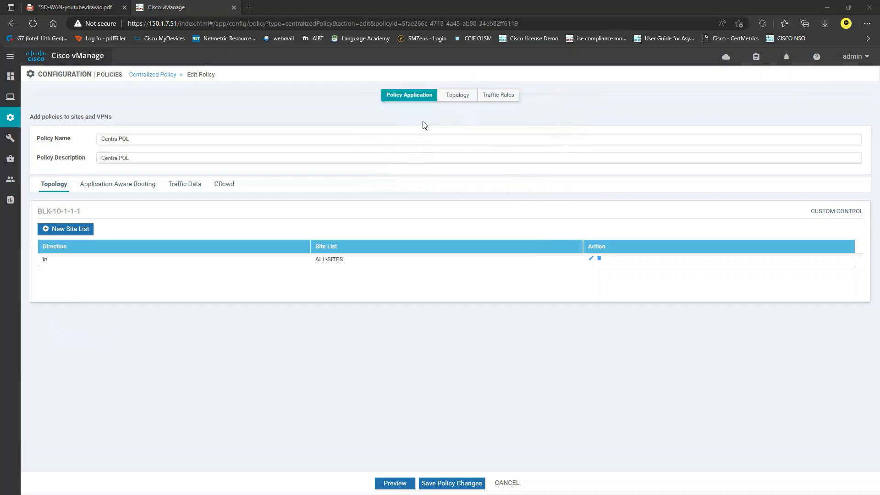
Start a new custom Route & TLOC control policy with a Route sequence and a new rule
left_click(458, 98)
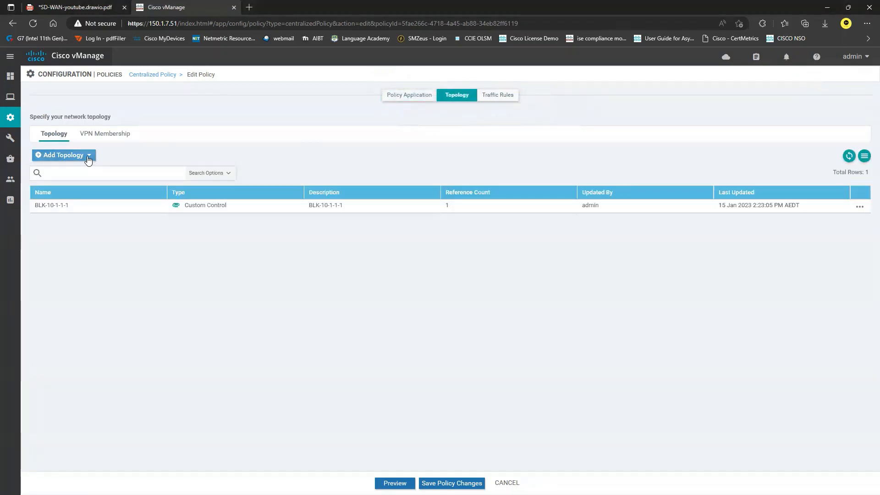
left_click(89, 156)
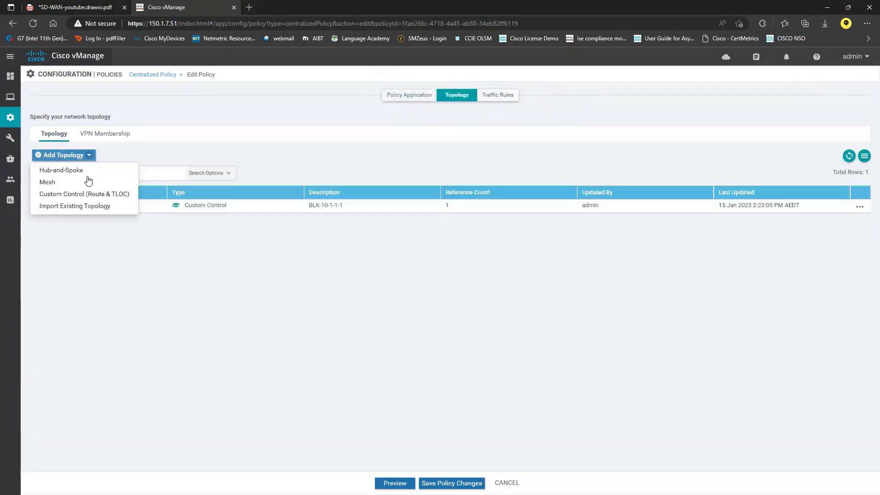
left_click(90, 193)
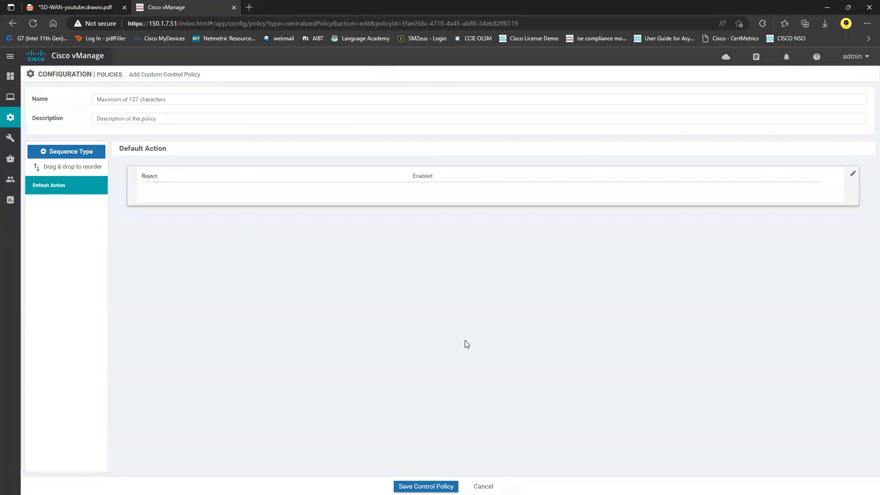
left_click(65, 157)
left_click(397, 264)
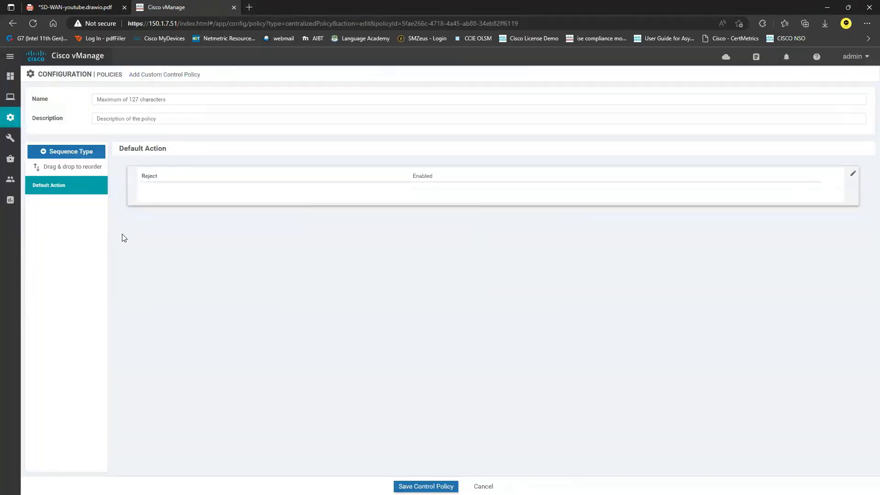
left_click(151, 167)
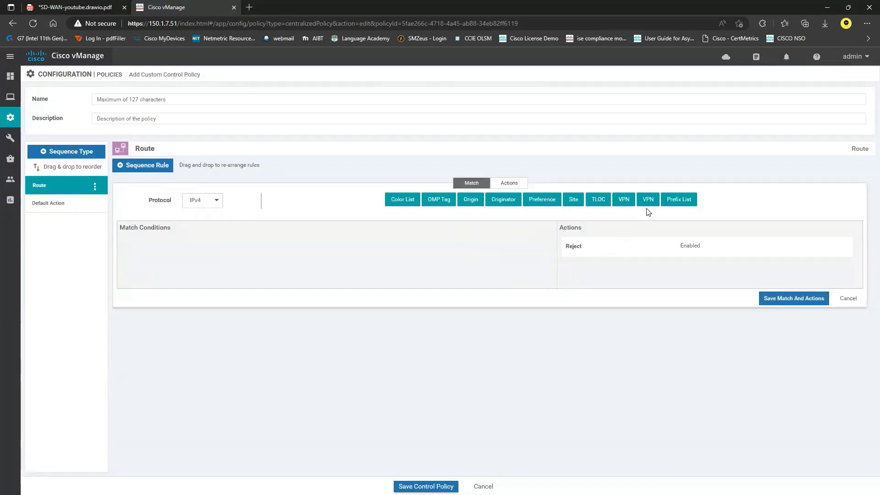
Make the rule match prefix list 10-1-2-1 and VPN list VPN1 with a Reject action
left_click(683, 202)
left_click(624, 203)
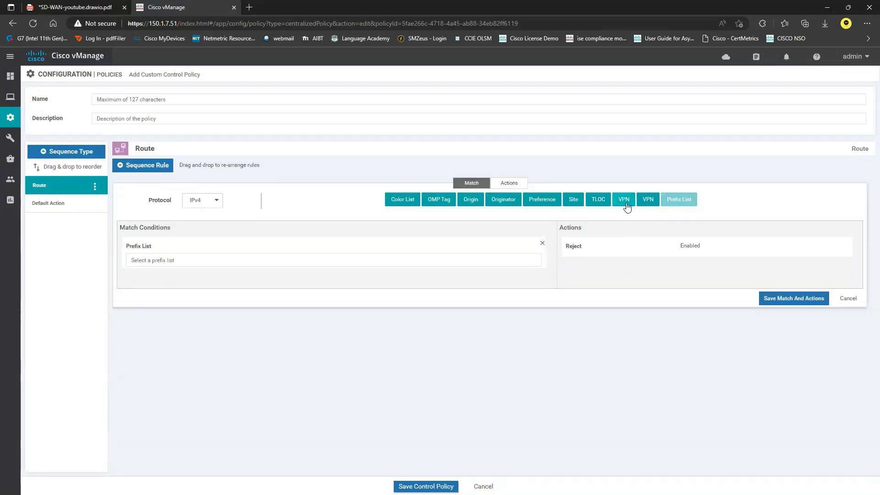
left_click(217, 262)
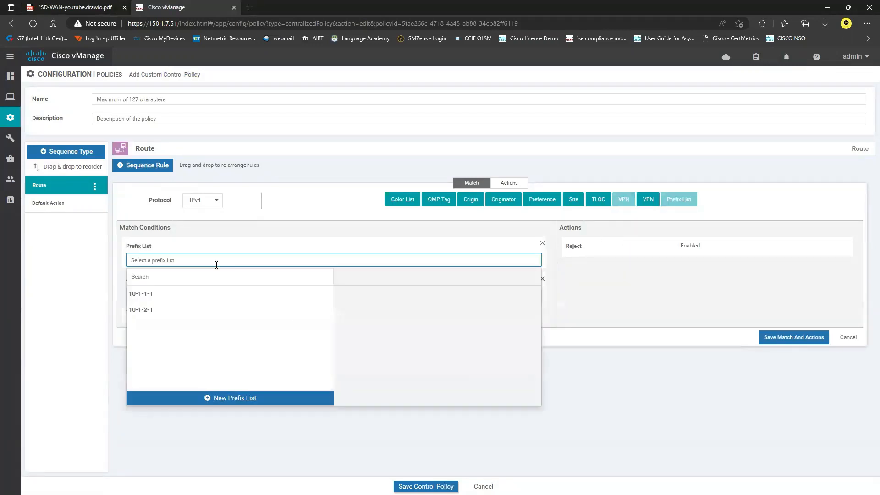
left_click(155, 311)
left_click(255, 249)
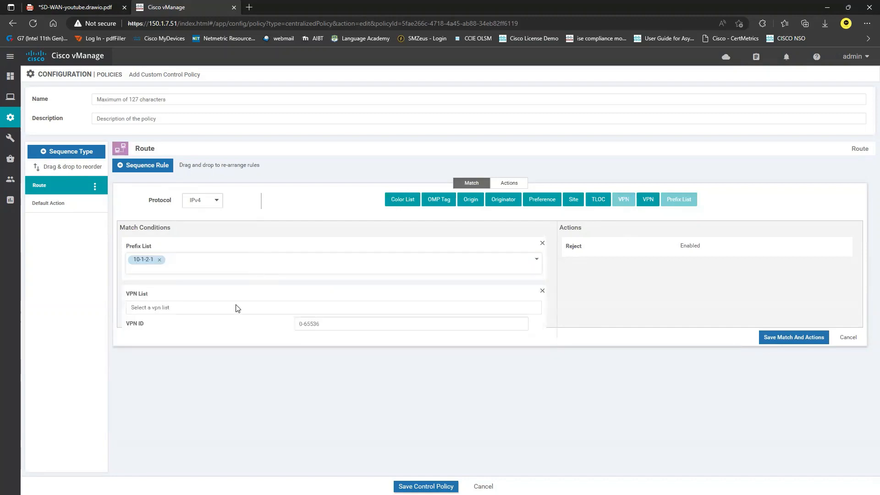
left_click(196, 310)
left_click(168, 340)
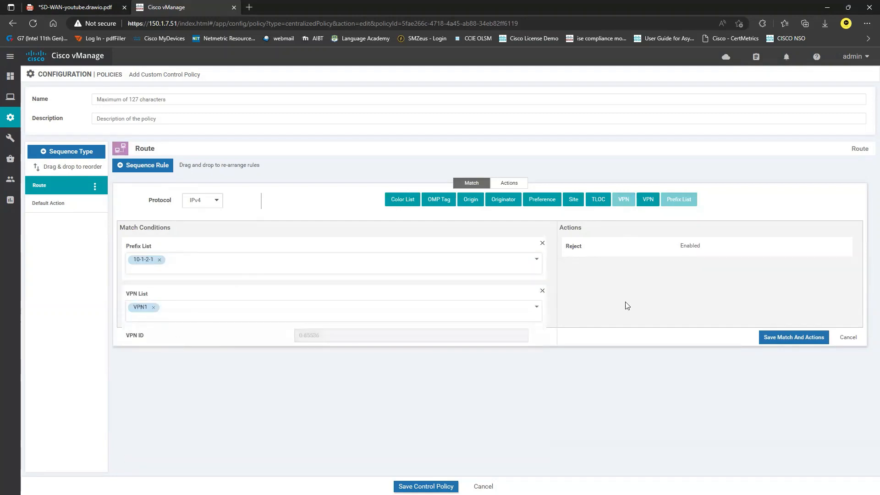
left_click(509, 183)
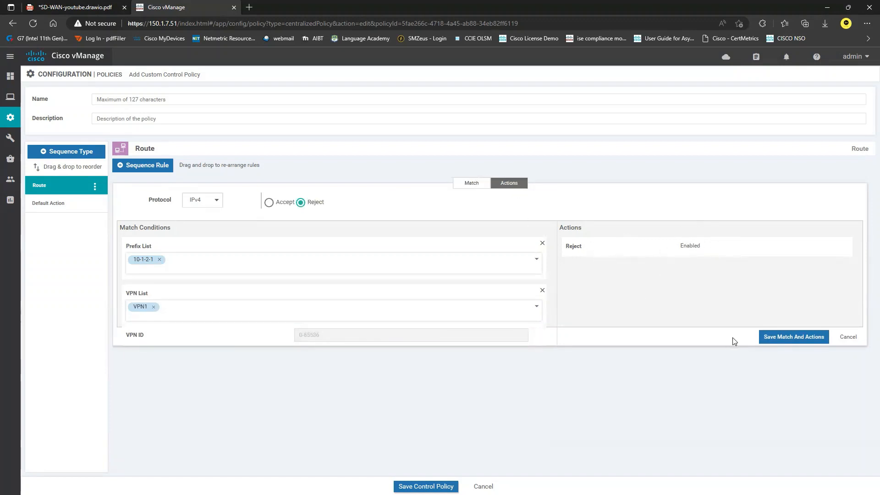
left_click(795, 342)
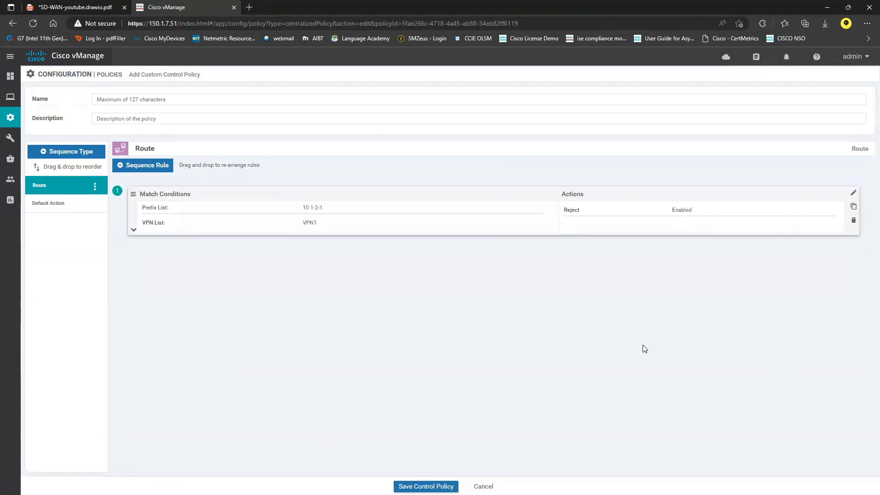
Rename the Route sequence to BLK-BR4
left_click(95, 189)
left_click(51, 226)
key("BackSpace")
key("BackSpace")
key("BackSpace")
key("BackSpace")
key("BackSpace")
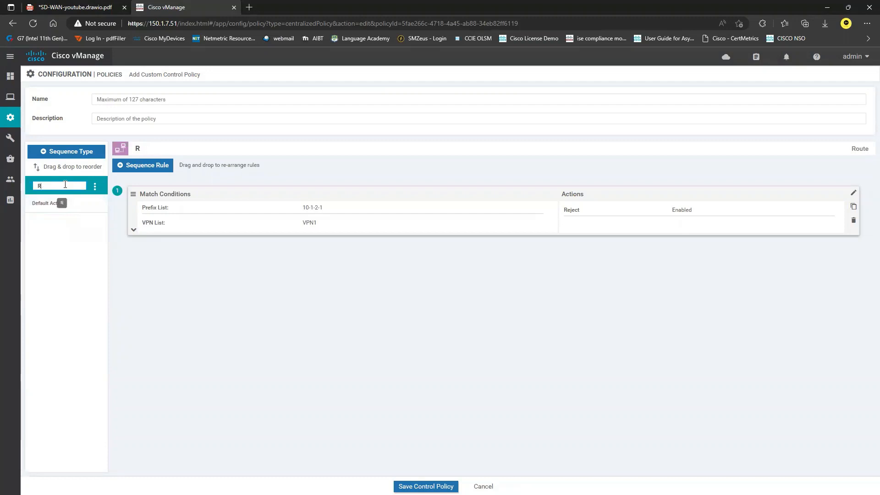
type("BLK-BR4")
key("Return")
Change the policy's default action to Accept
left_click(69, 210)
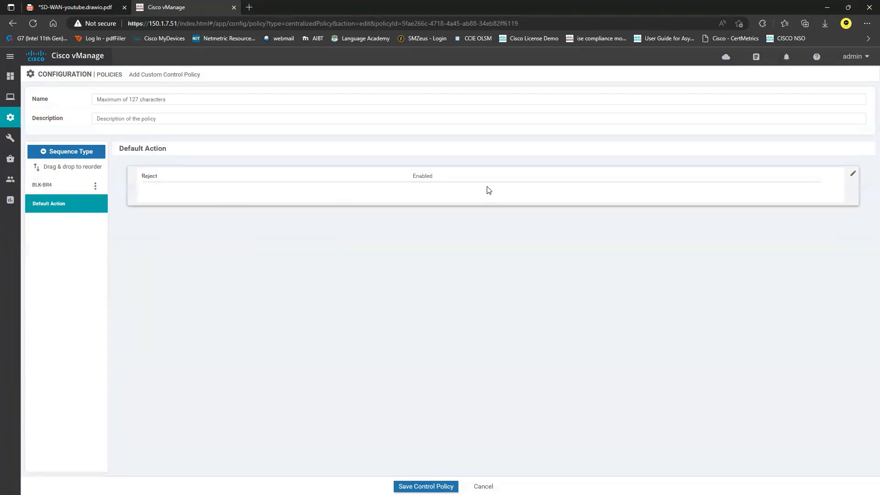
left_click(853, 174)
left_click(468, 186)
left_click(774, 287)
Enter BLK-BR4 as the policy name and description, and save the control policy
left_click(171, 101)
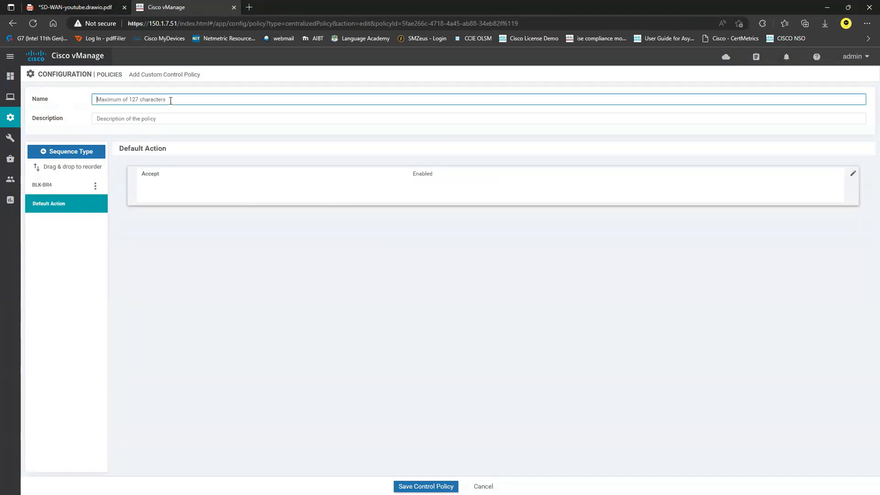
type("BLK-BR4")
key("ctrl+a")
key("ctrl+c")
left_click(180, 121)
key("ctrl+v")
left_click(426, 486)
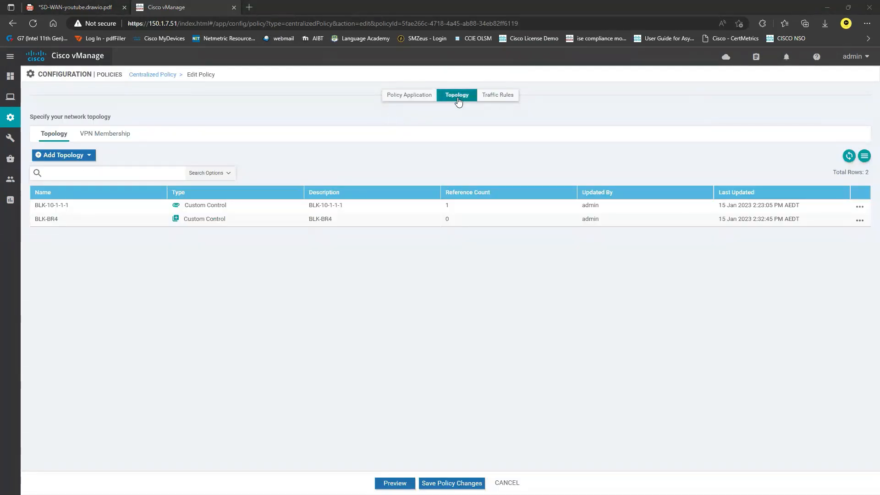
Assign site list BR4 as BLK-BR4's outbound site list in CentralPOL and save the policy changes
left_click(405, 96)
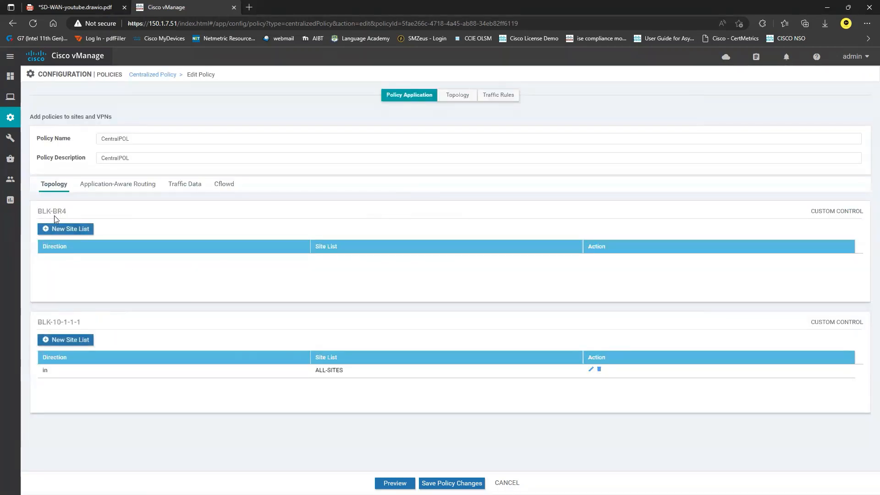
left_click_drag(37, 211, 64, 211)
left_click(71, 229)
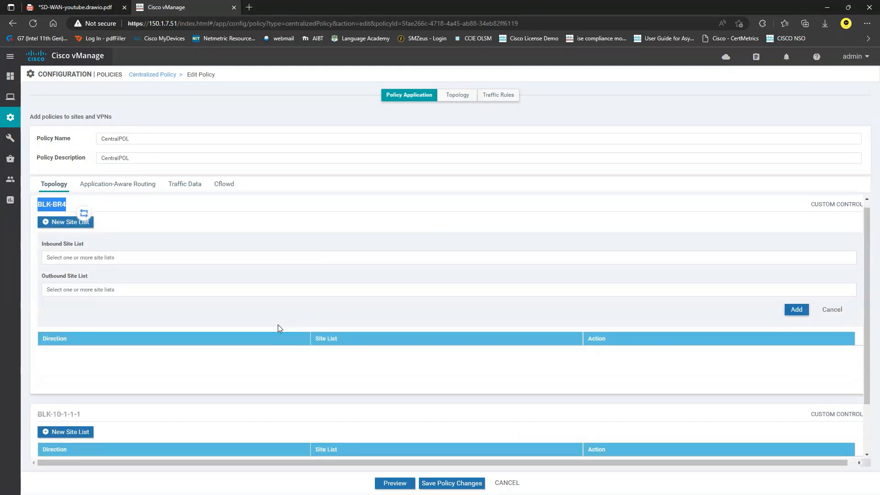
left_click(137, 289)
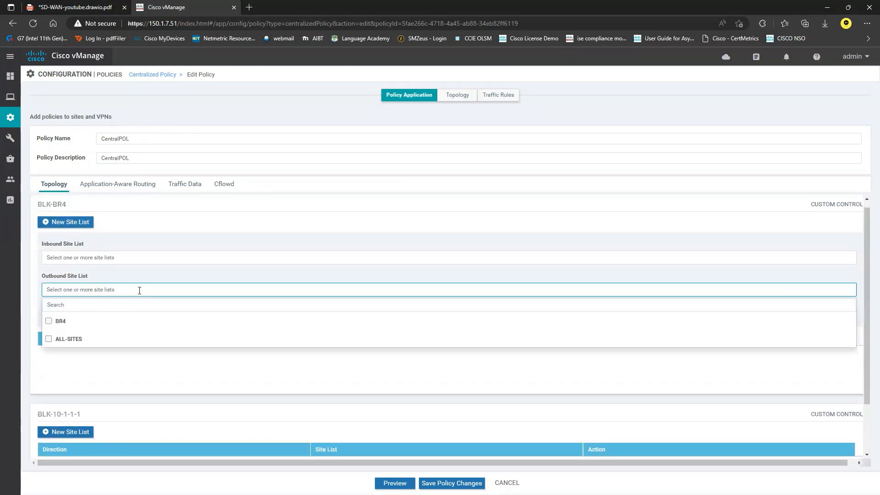
left_click(49, 322)
left_click(168, 257)
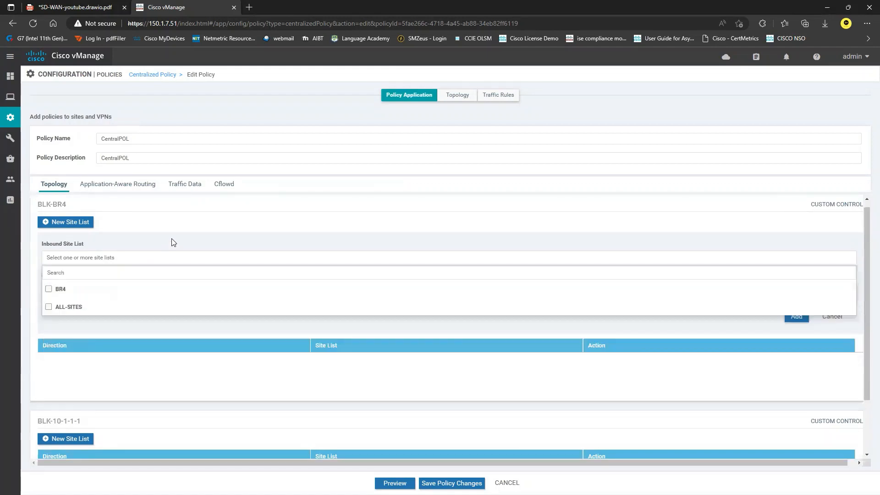
left_click(211, 328)
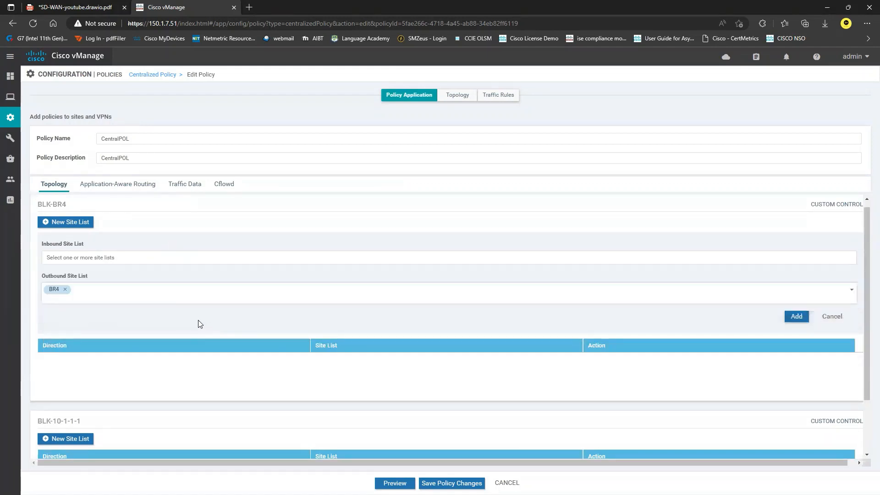
left_click(798, 316)
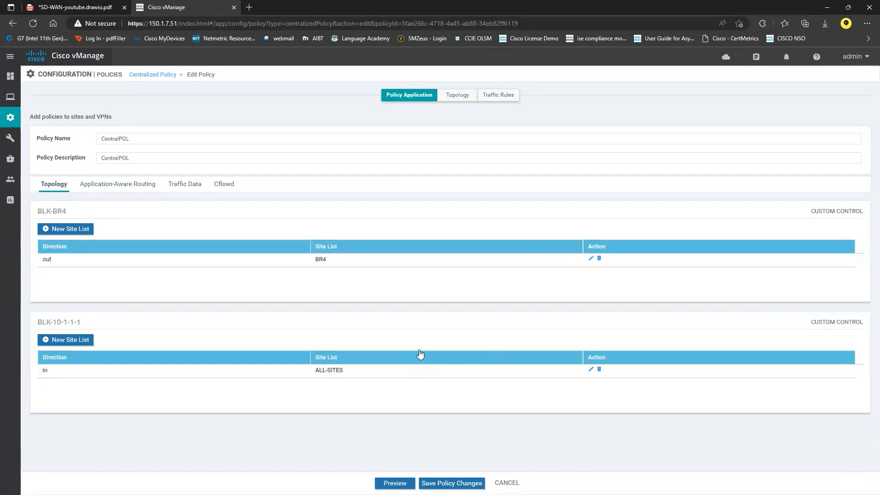
left_click(470, 483)
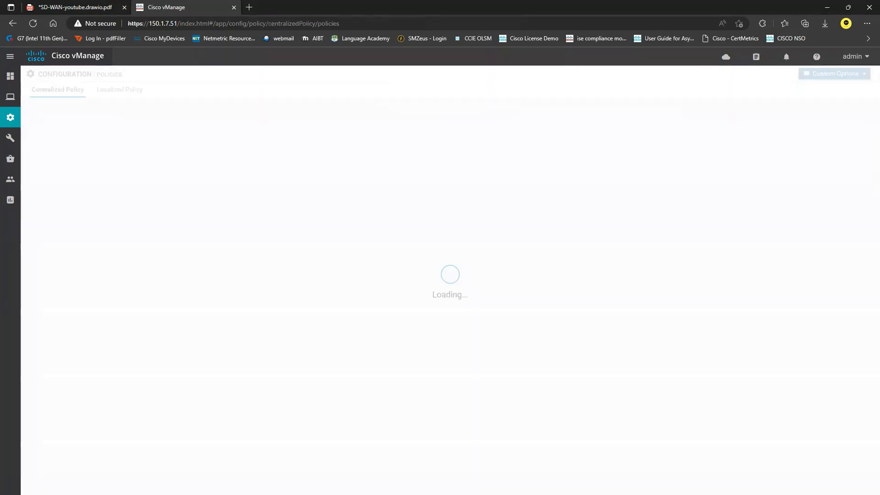
key("alt+Tab")
Run sh ip route on BR4 and check its 10.1.1.1/32 and 10.1.2.1/32 routes
left_click(196, 285)
key("Return")
key("Return")
key("Return")
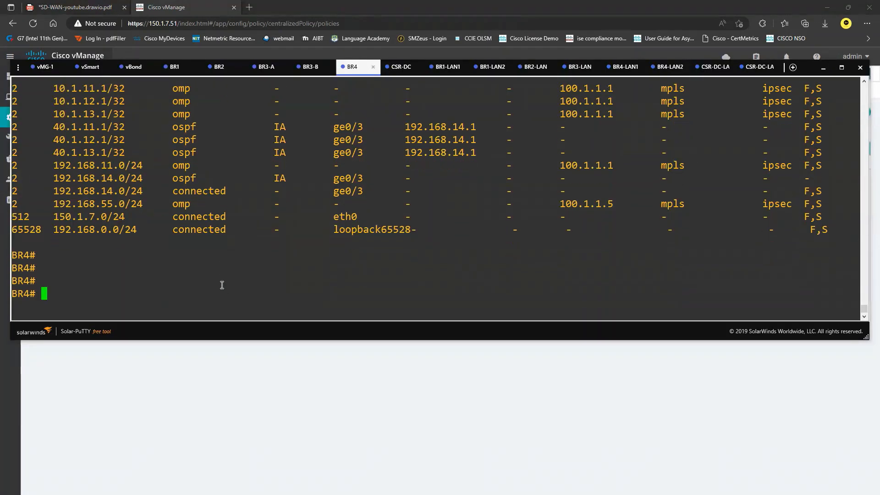
type("sh ip route")
key("Return")
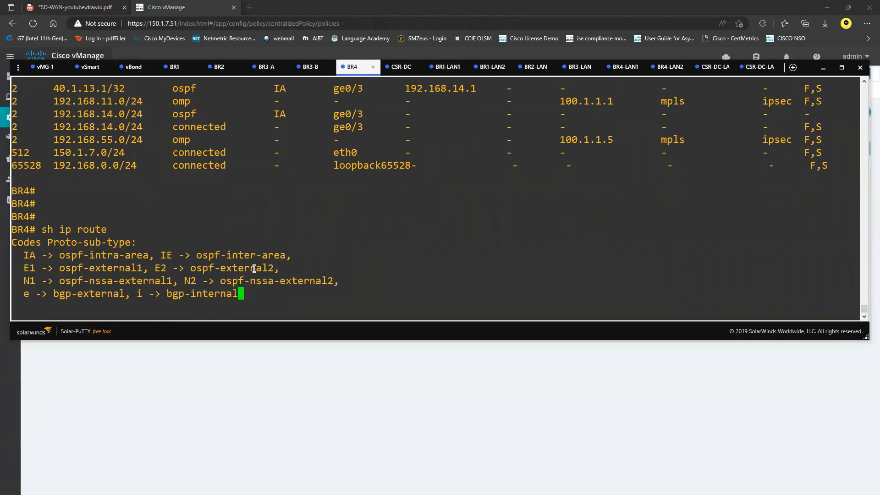
key("Return")
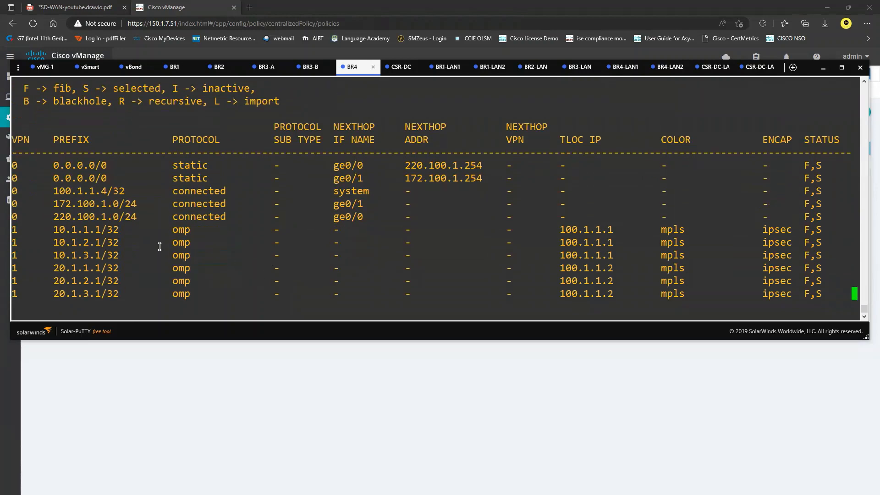
left_click_drag(54, 178, 118, 176)
left_click_drag(53, 166, 121, 165)
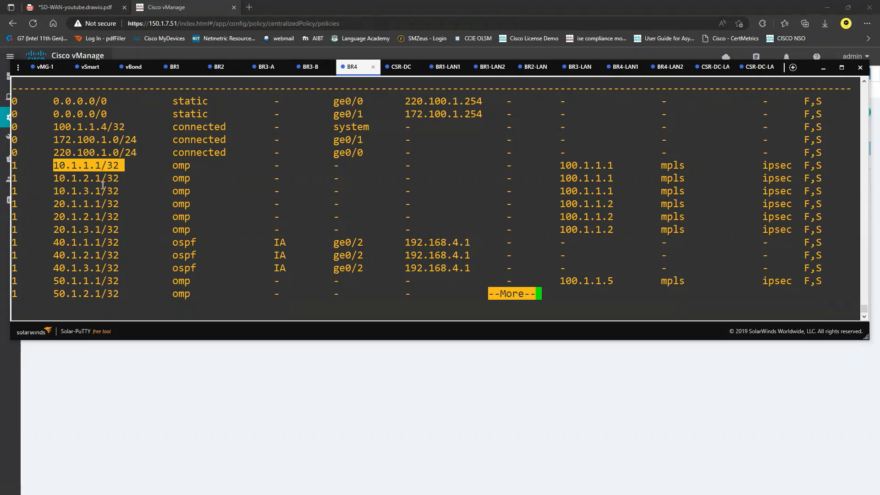
left_click(71, 163)
left_click_drag(129, 166, 56, 165)
left_click(69, 179)
left_click_drag(61, 179, 116, 176)
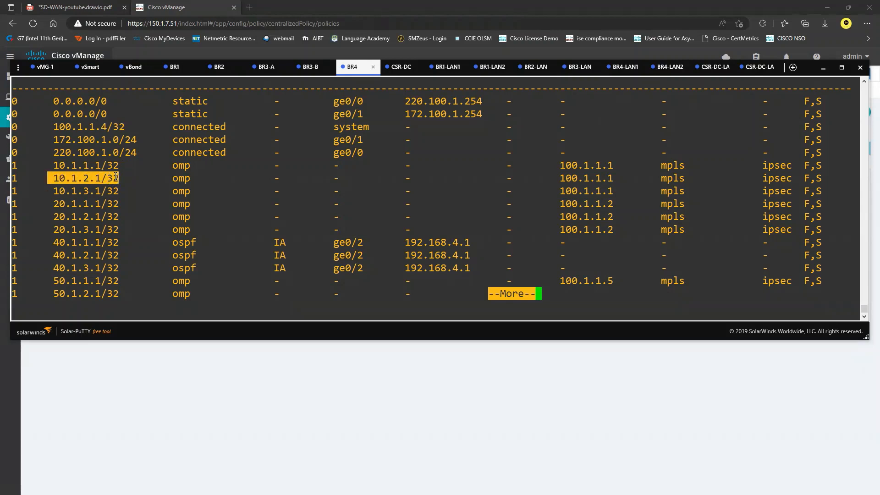
left_click(205, 258)
key("space")
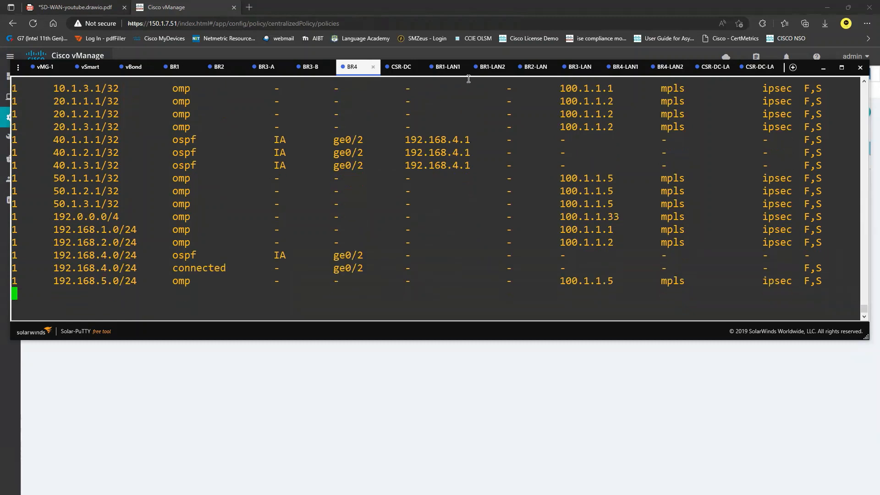
Run sh ip route on BR2 and locate its 10.1.2.1/32 route
left_click(237, 69)
key("Return")
key("Return")
key("Return")
key("Return")
key("Return")
type("sh ip route")
key("Return")
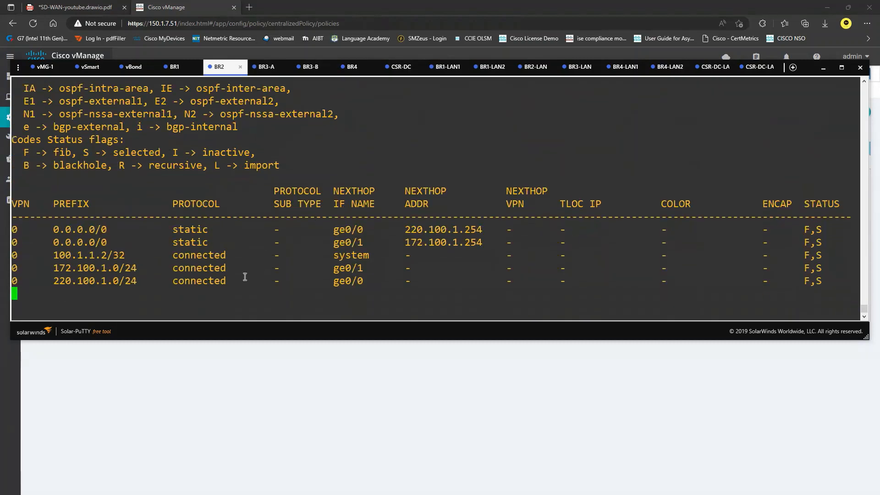
left_click_drag(54, 178, 117, 177)
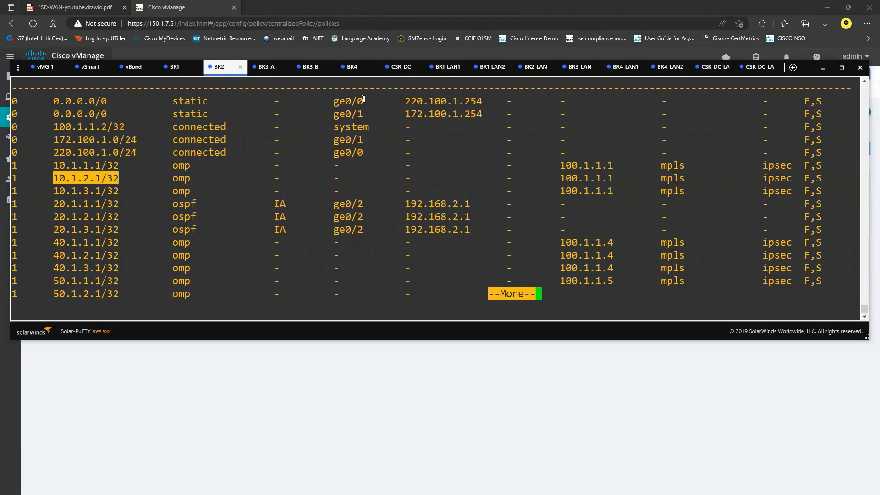
Page through the rest of BR4's route table, then return to the vManage policy list
left_click(352, 68)
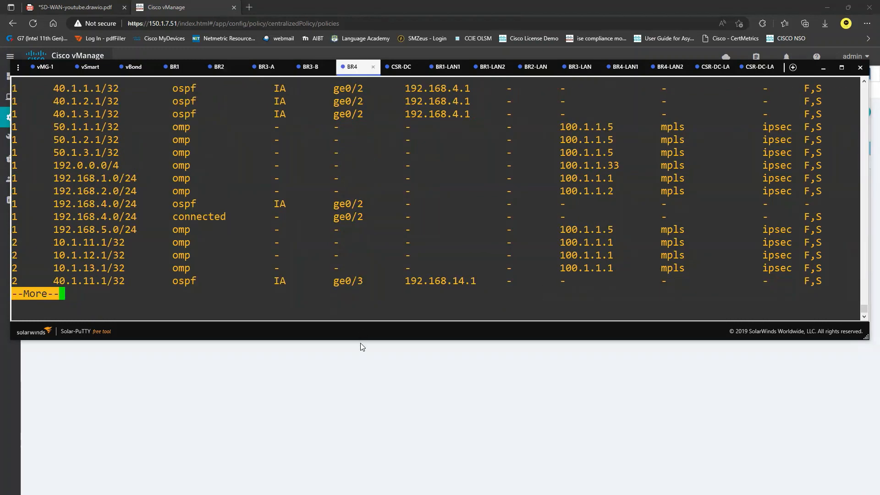
key("space")
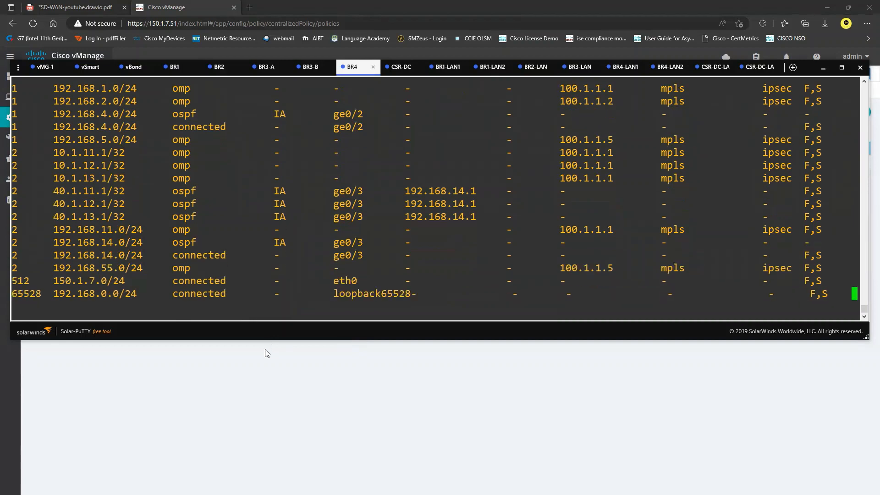
left_click(264, 366)
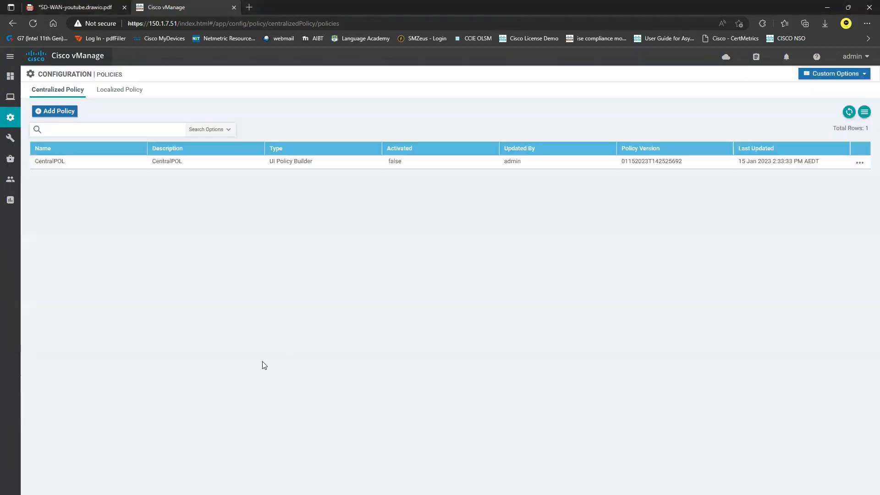
Activate CentralPOL from its row menu and expand the Push vSmart Policy task log
left_click(860, 163)
left_click(825, 238)
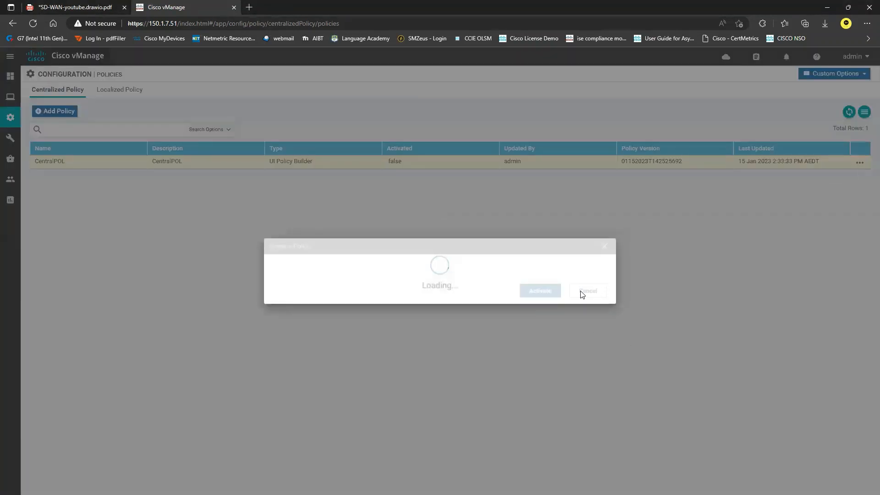
left_click(540, 306)
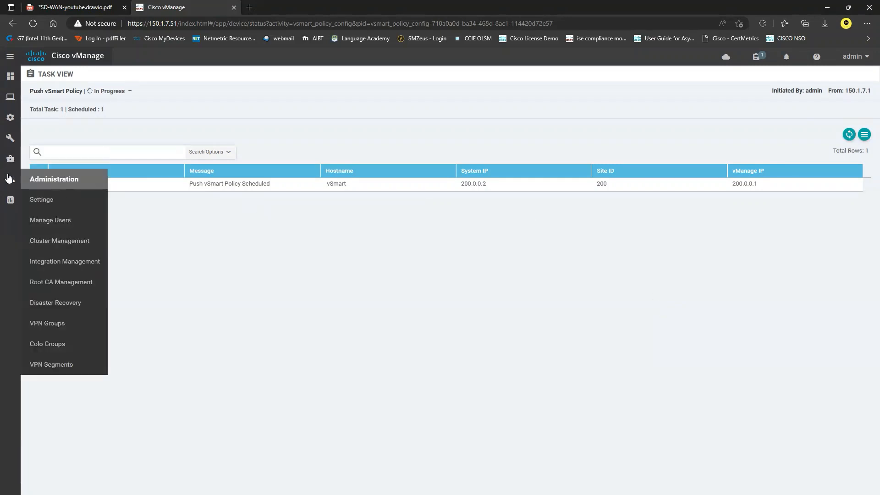
left_click(38, 183)
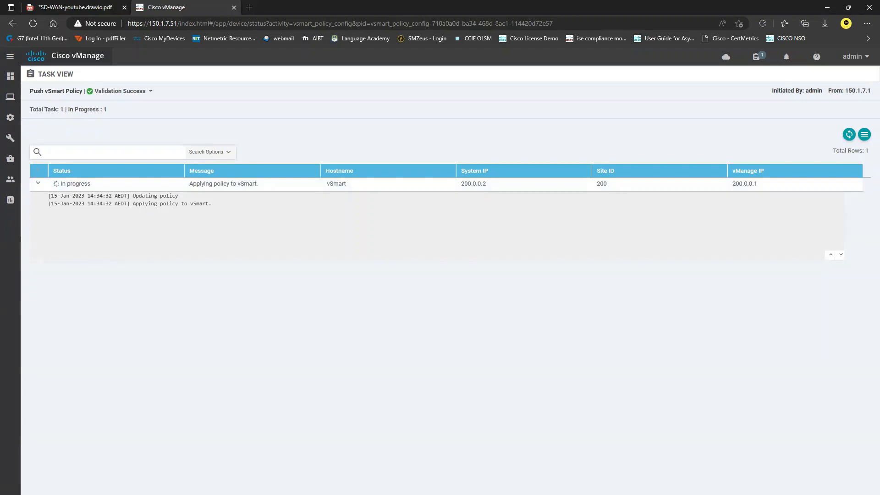
key("alt+Tab")
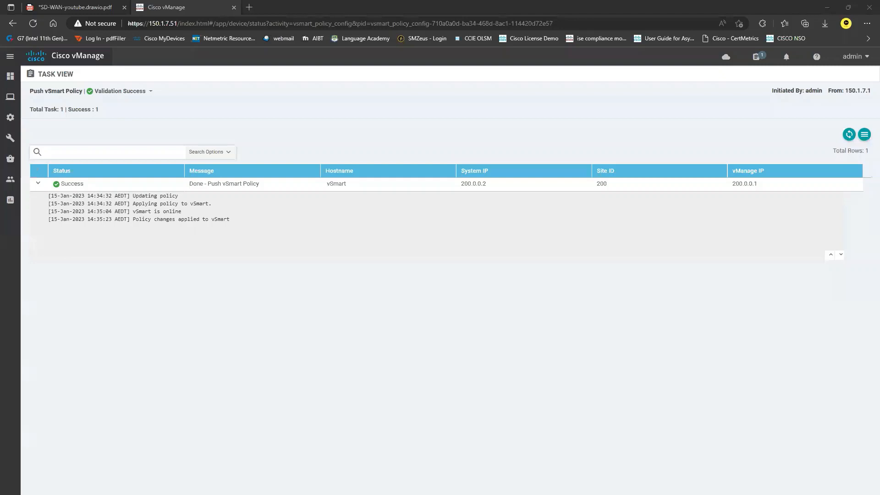
left_click(439, 337)
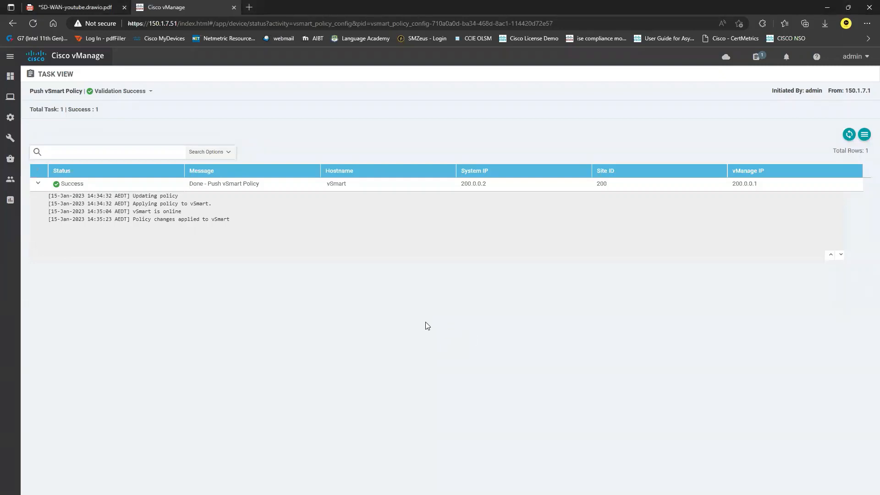
Rerun sh ip route on BR4 and page through to confirm 10.1.2.1/32 is gone
key("alt+Tab")
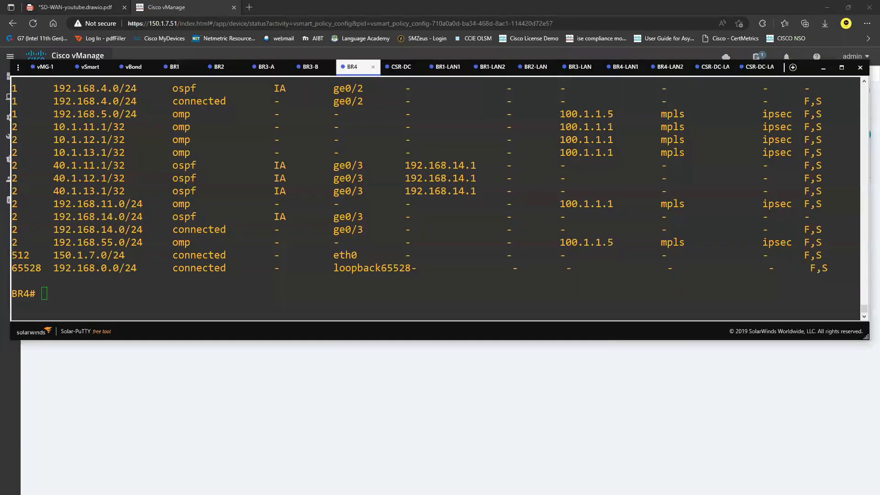
left_click(277, 246)
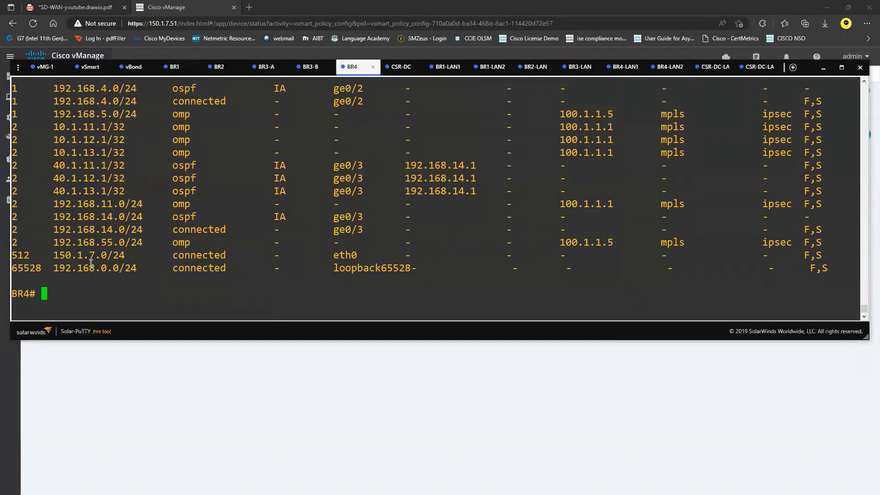
scroll(106, 239, "up", 10)
left_click_drag(56, 206, 131, 217)
scroll(133, 217, "down", 10)
key("Up")
key("Return")
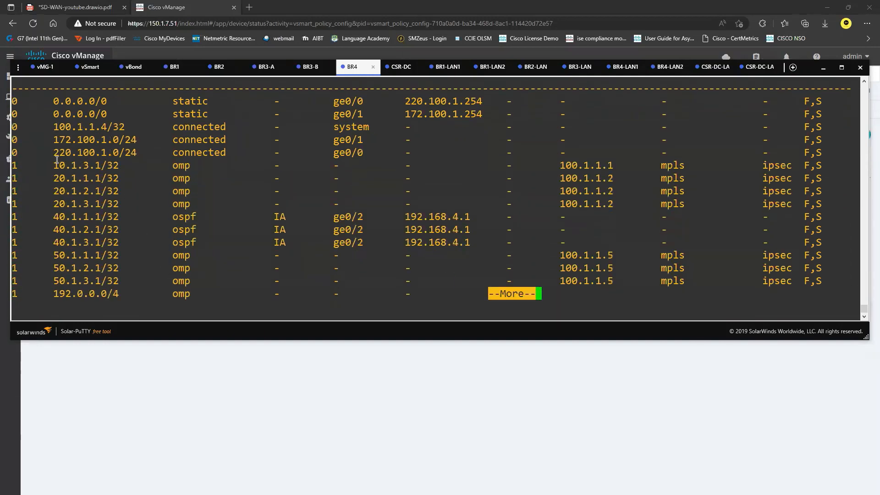
left_click_drag(53, 165, 120, 166)
left_click(150, 184)
key("space")
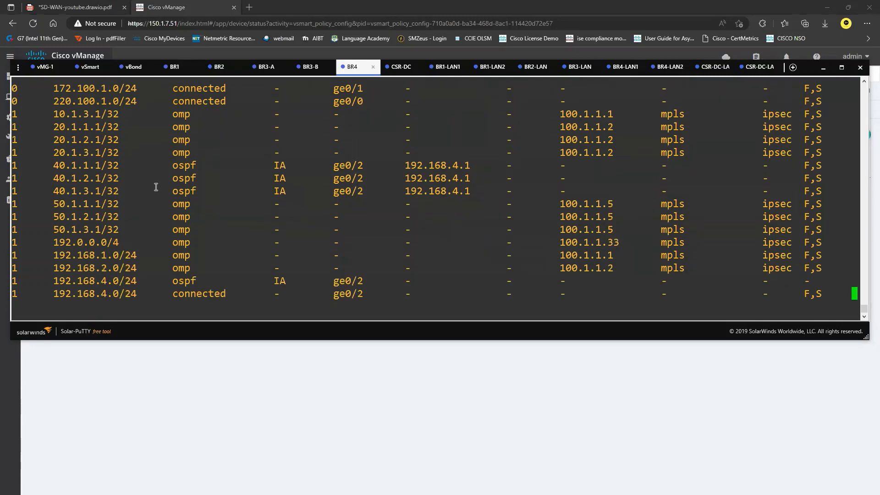
key("space")
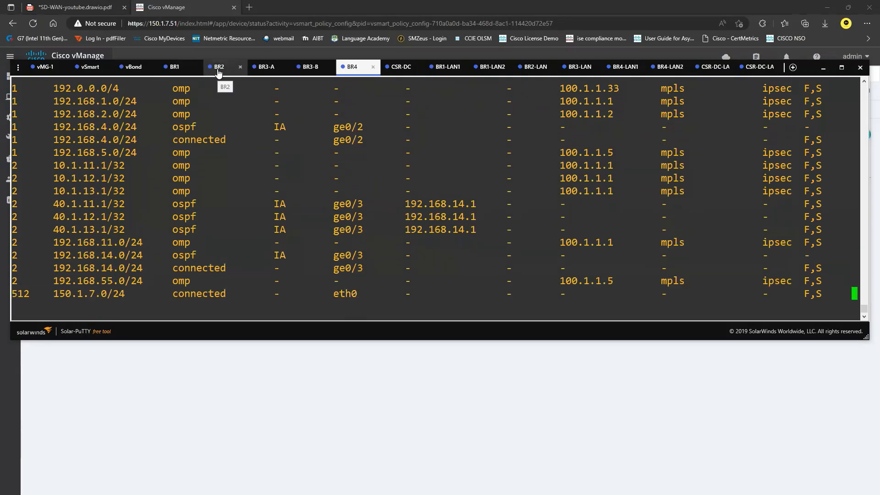
Rerun sh ip route on BR2 and confirm it still lists 10.1.2.1/32
left_click(219, 68)
left_click_drag(54, 165, 122, 164)
left_click(147, 181)
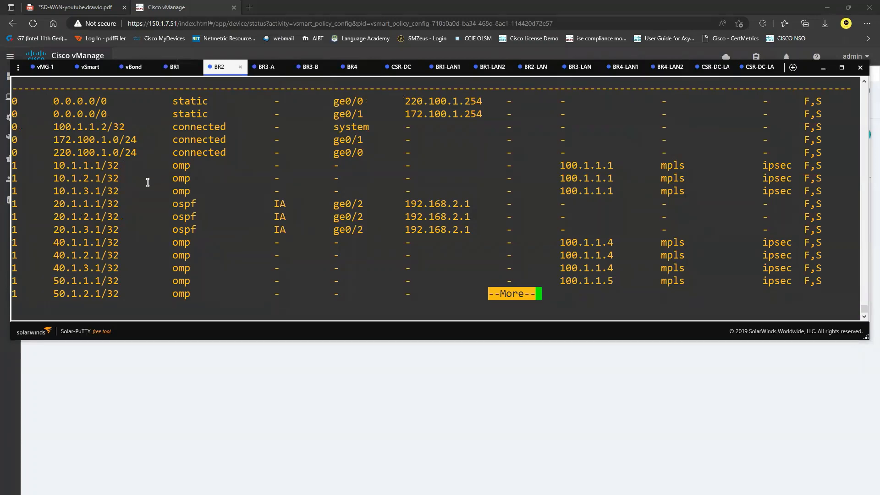
key("space")
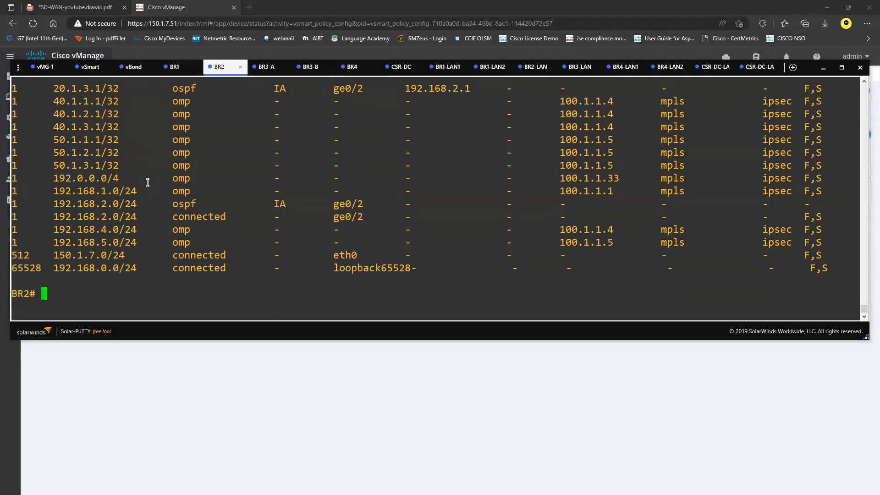
key("Return")
key("Return")
type("sh ip route")
key("Return")
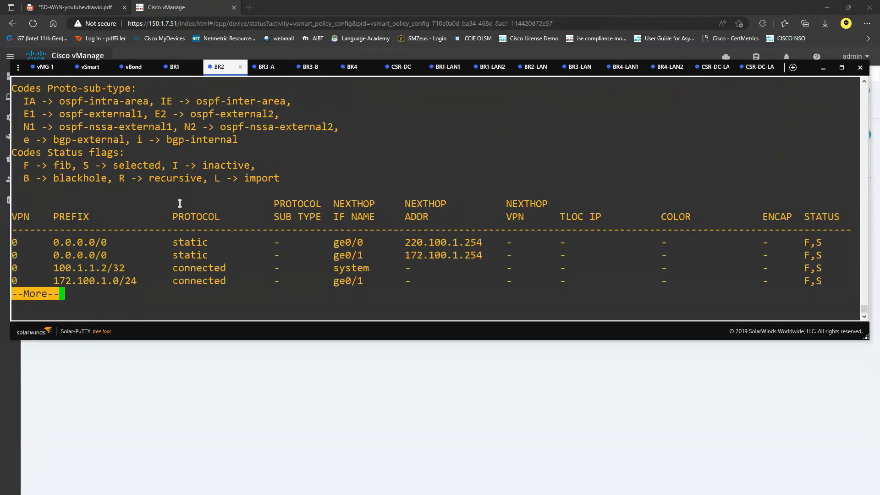
key("space")
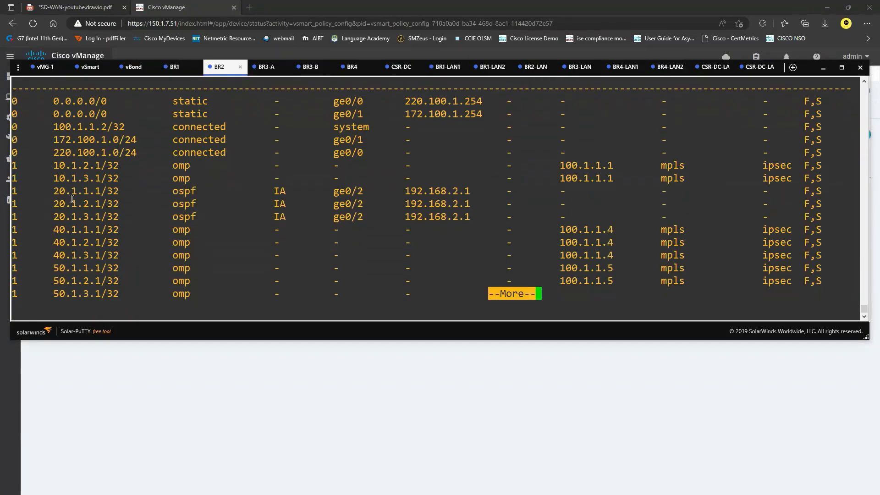
left_click_drag(49, 165, 122, 165)
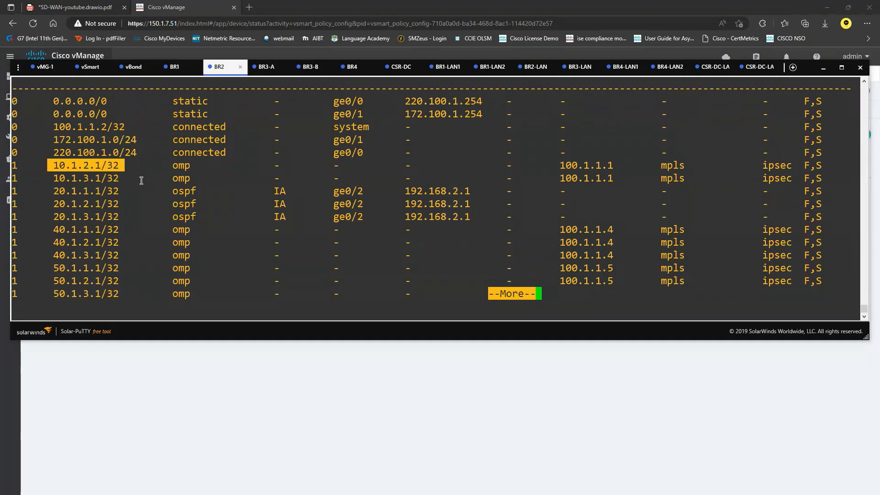
key("space")
key("q")
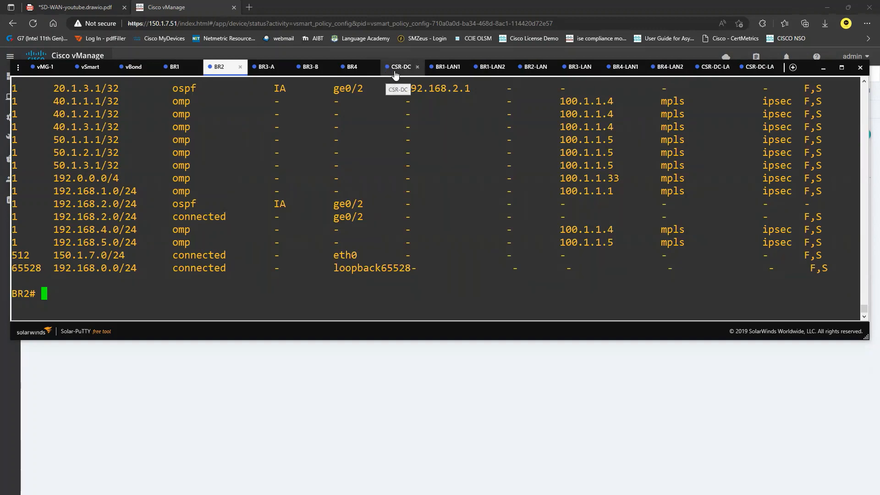
Compare the router sessions, quit BR4's pager, and return to the vManage task view
left_click(396, 73)
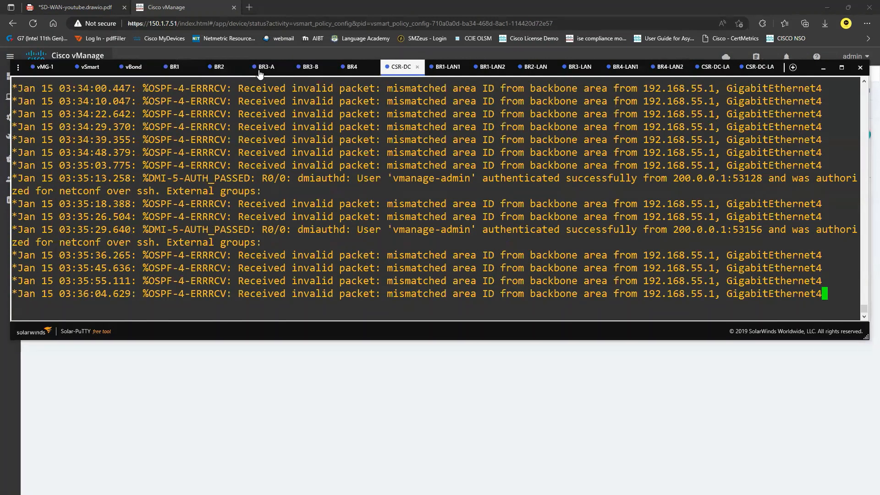
left_click(229, 75)
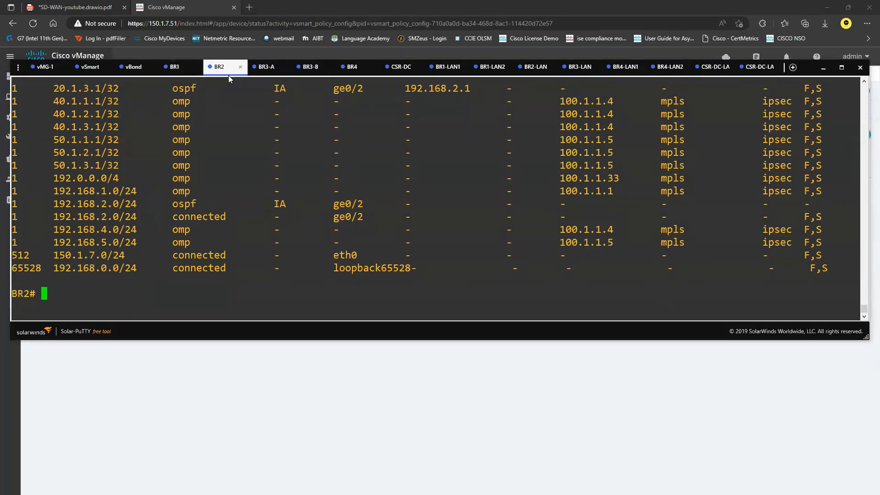
left_click(174, 75)
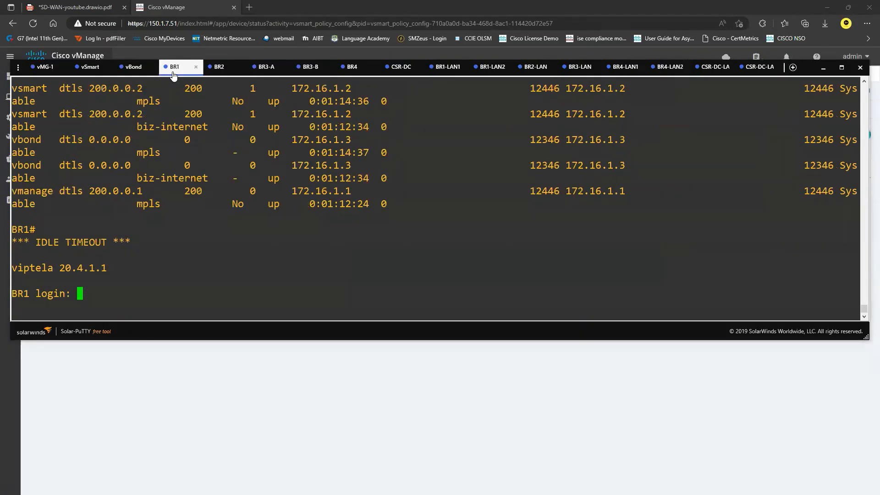
left_click(215, 71)
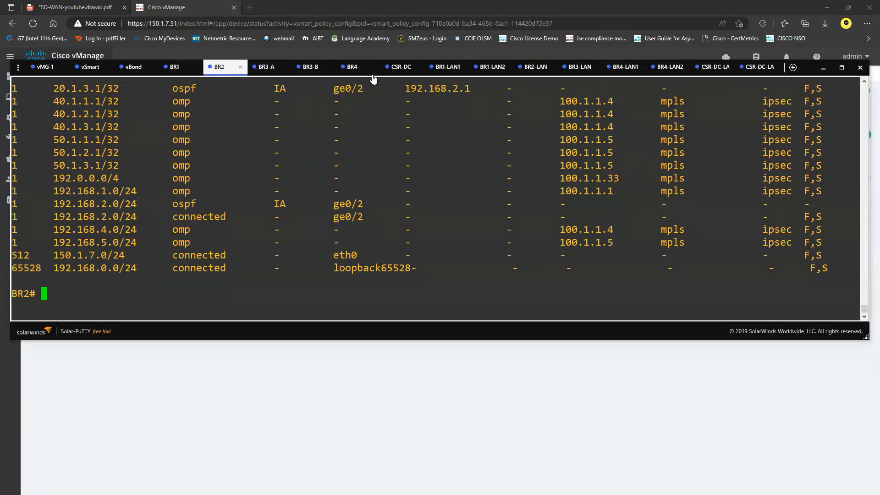
left_click(351, 70)
left_click(220, 73)
scroll(137, 181, "up", 5)
left_click_drag(48, 243, 119, 243)
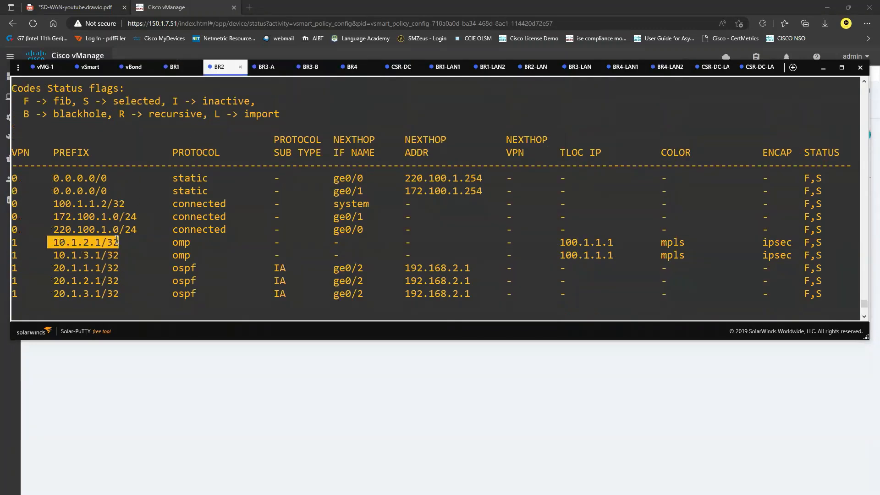
left_click(343, 69)
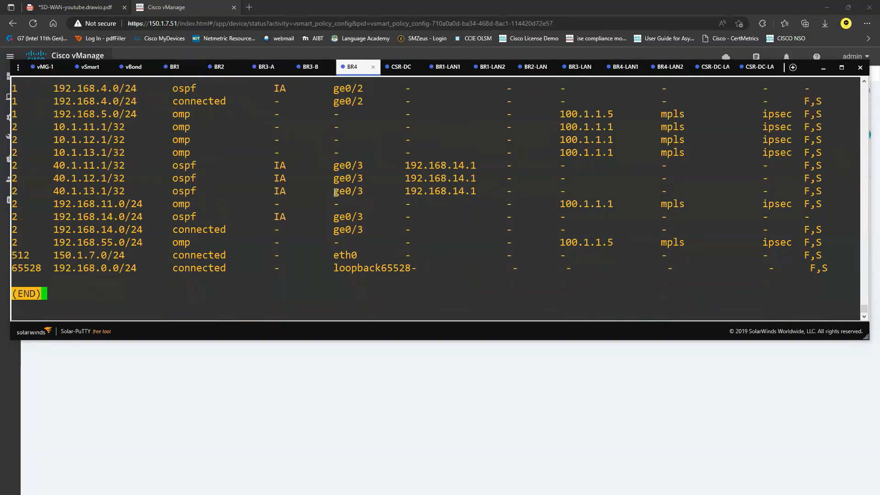
key("q")
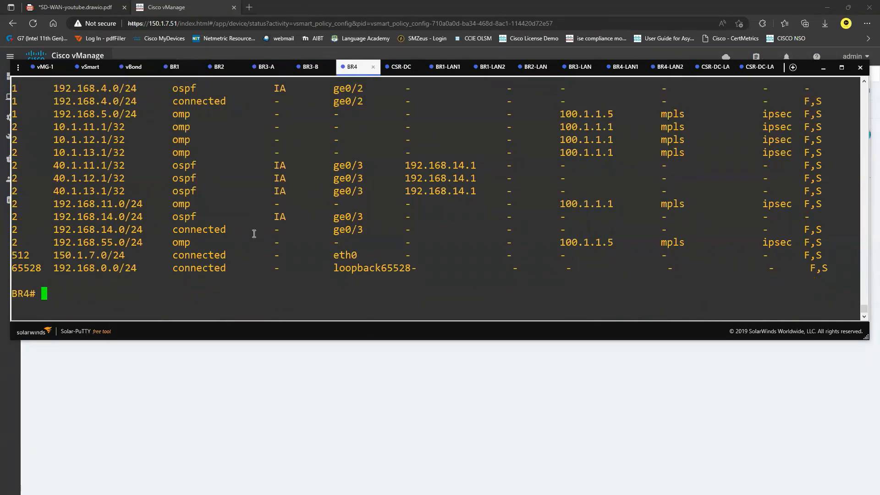
left_click(301, 370)
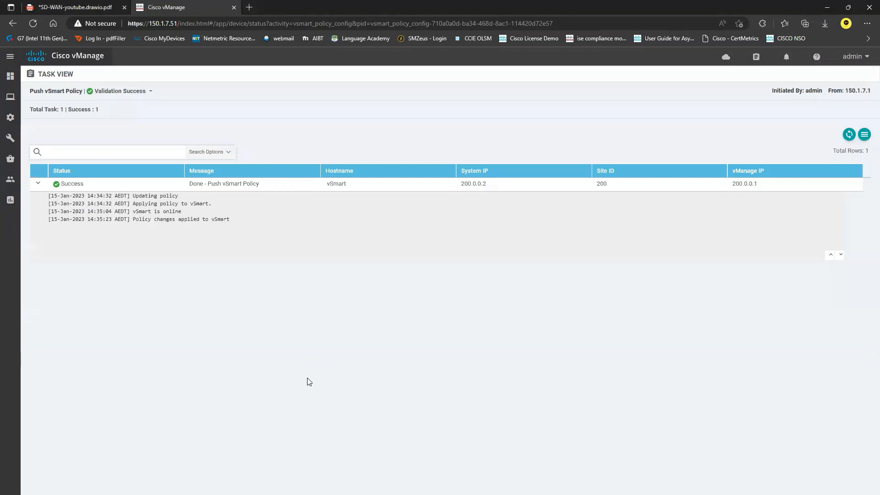